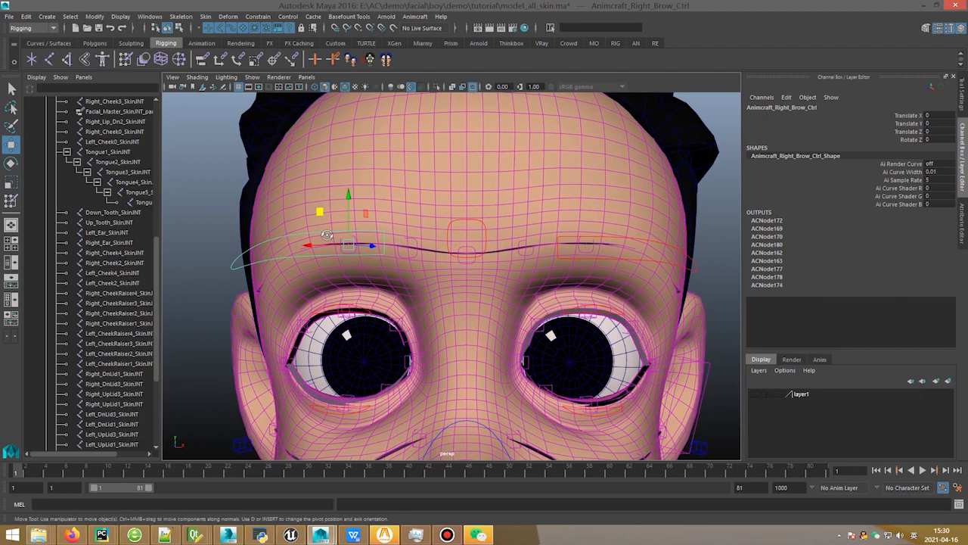
Step: Test the forehead deformation by moving the right brow control upward, undoing each move
mouse_move(323, 206)
middle_mouse_down()
mouse_move(326, 264)
mouse_move(332, 158)
mouse_move(324, 231)
mouse_move(316, 160)
mouse_move(313, 216)
middle_mouse_up()
left_click_drag(313, 216, 313, 177)
key("ctrl+z")
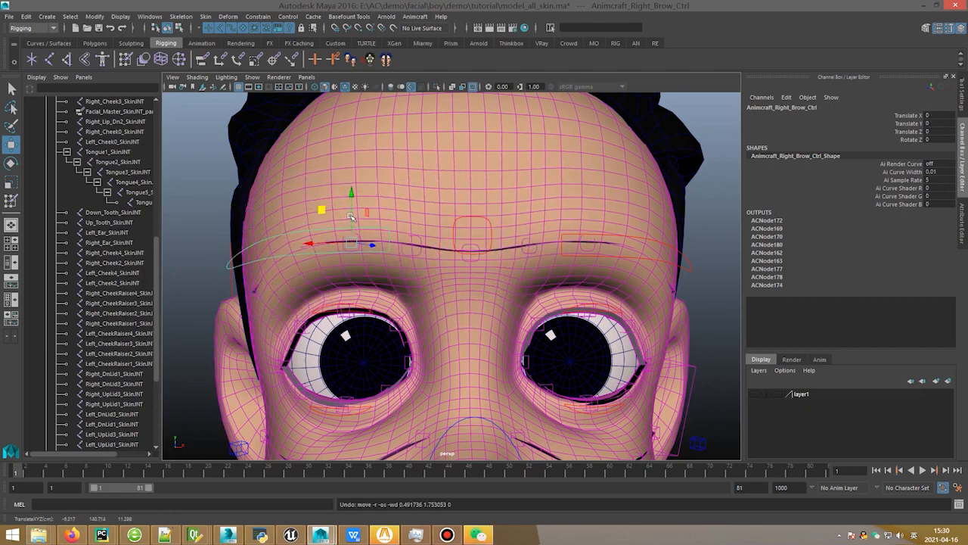
left_click_drag(352, 203, 351, 142)
key("ctrl+z")
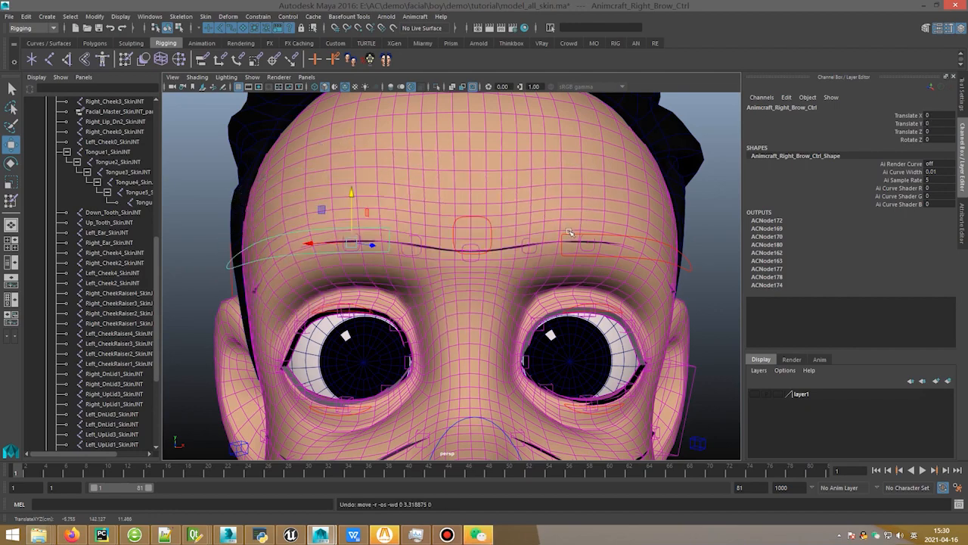
Step: Add the left brow control to the selection, test moving both brow controls together, and undo the move
left_click(570, 233, "shift")
left_click_drag(588, 200, 588, 244)
key("ctrl+z")
key("ctrl+z")
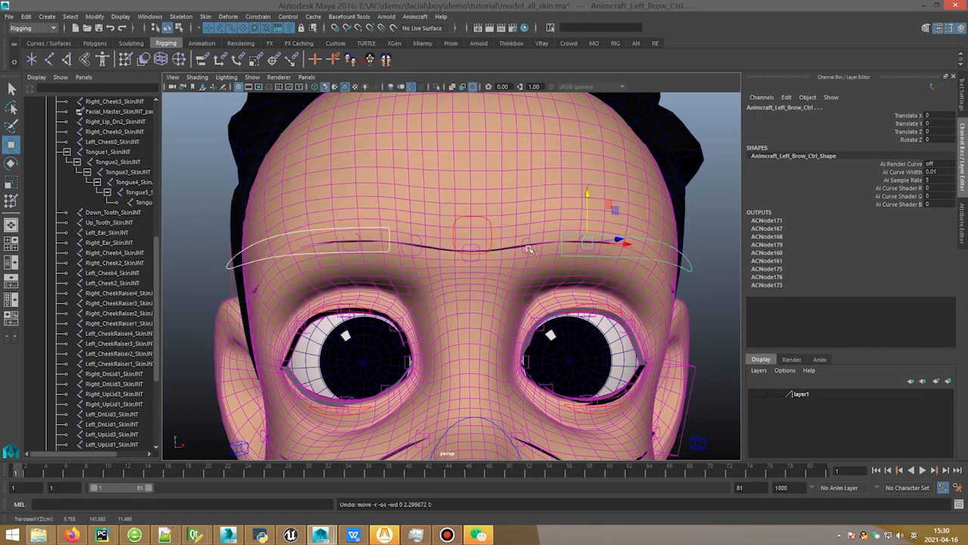
left_click(514, 266)
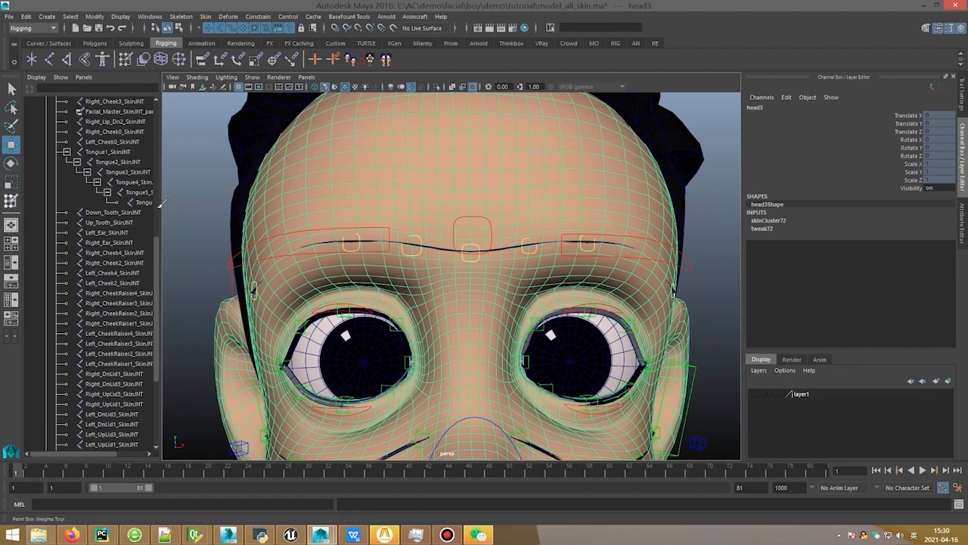
double_click(10, 451)
key("q")
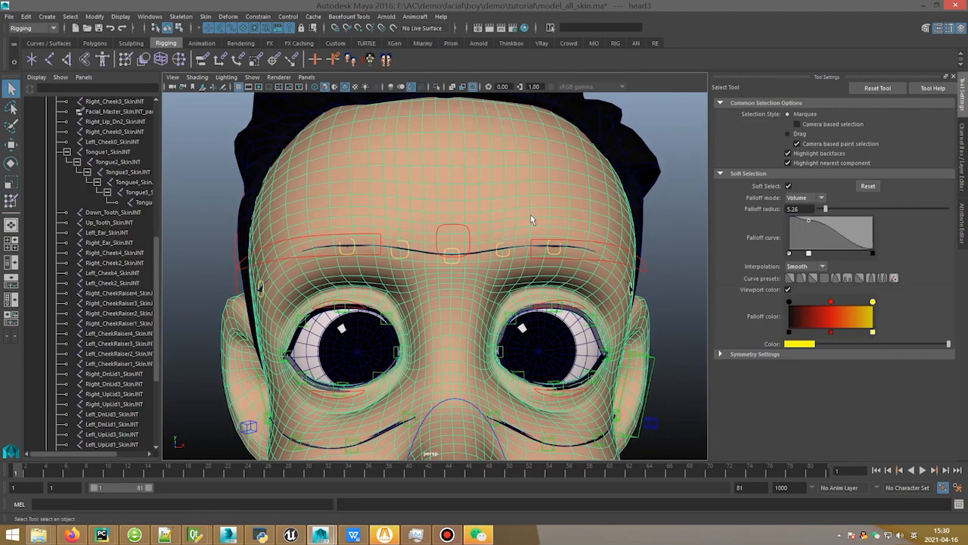
Step: Open Animcraft's Face Rig Editor and place it beside the character's face
right_click_drag(642, 218, 547, 282, "alt")
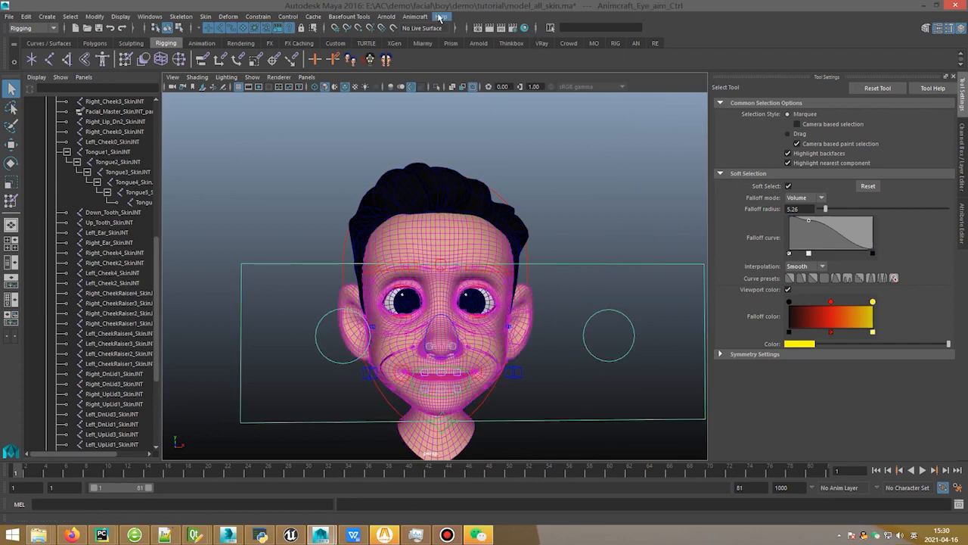
left_click(415, 16)
left_click(445, 111)
left_click_drag(485, 109, 772, 106)
scroll(447, 201, "up", 5)
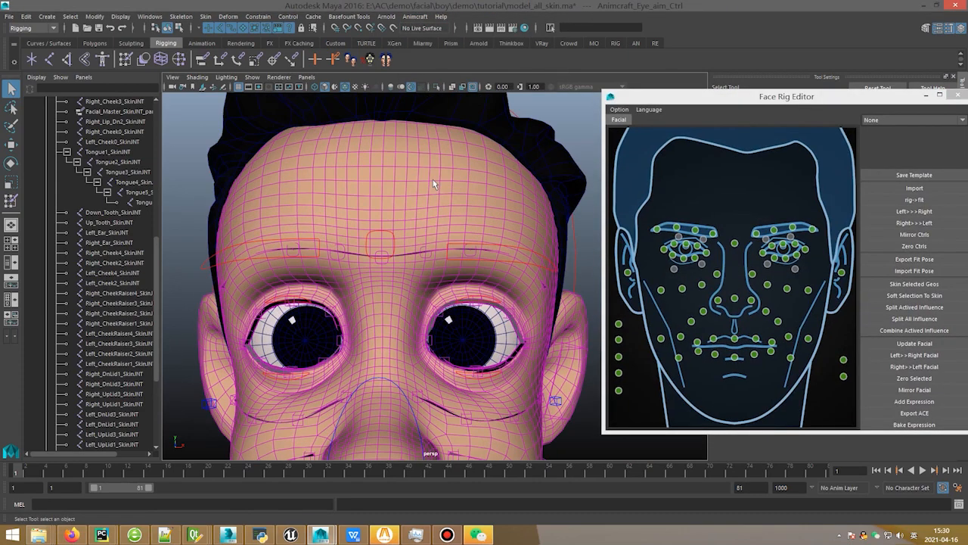
Step: Select the head mesh and make EyeBrow_SkinSurface the active influence in the Paint Skin Weights tool
left_click(433, 179)
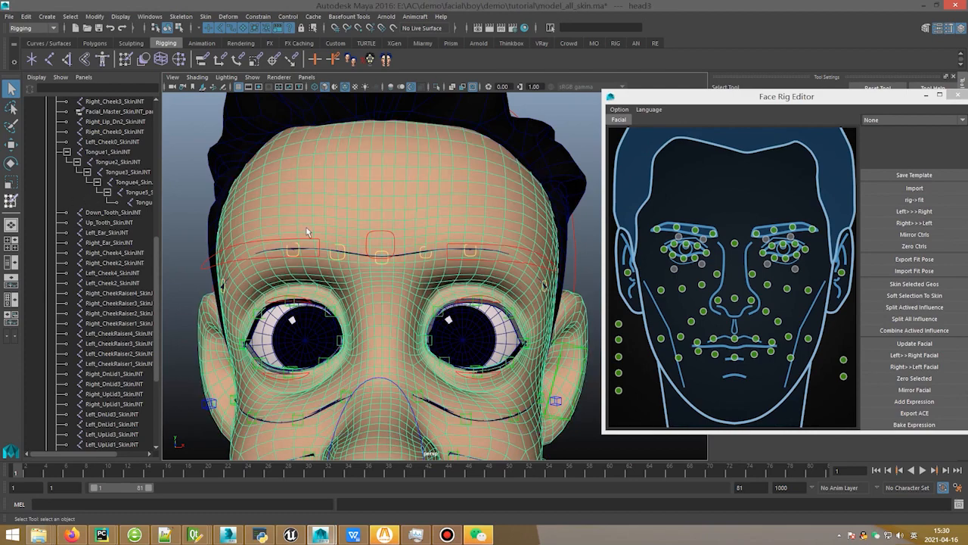
mouse_move(706, 104)
left_mouse_down()
mouse_move(162, 231)
mouse_move(194, 285)
mouse_move(479, 242)
left_mouse_up()
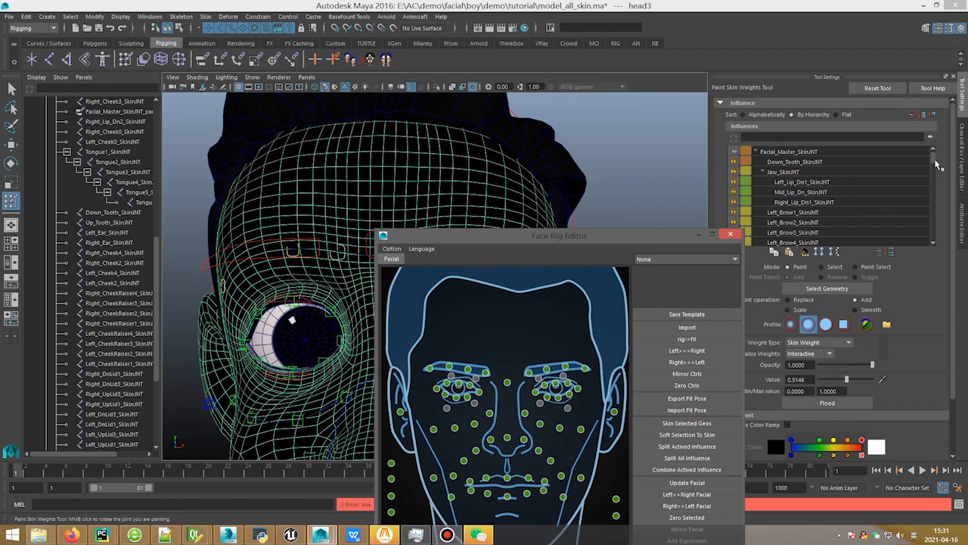
left_click_drag(933, 158, 930, 242)
scroll(846, 202, "up", 2)
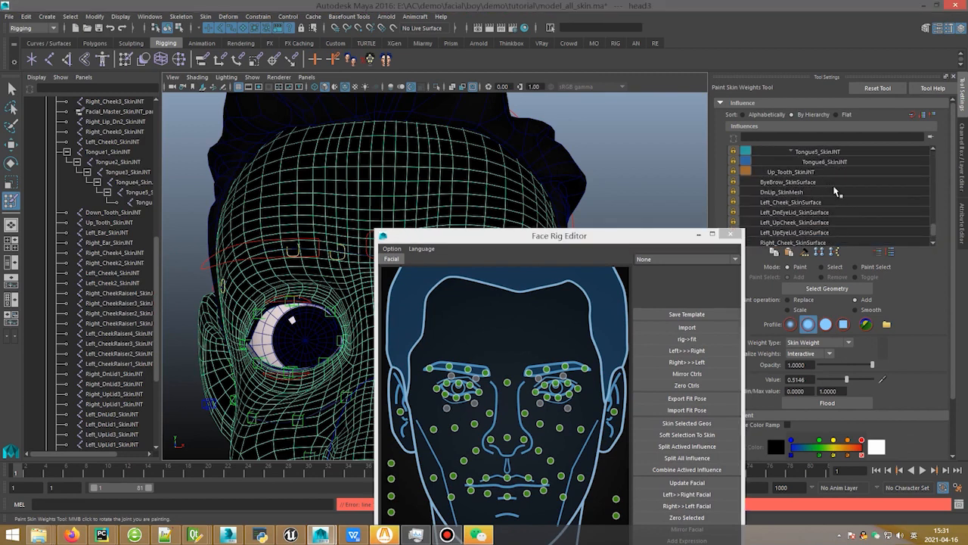
left_click(790, 182)
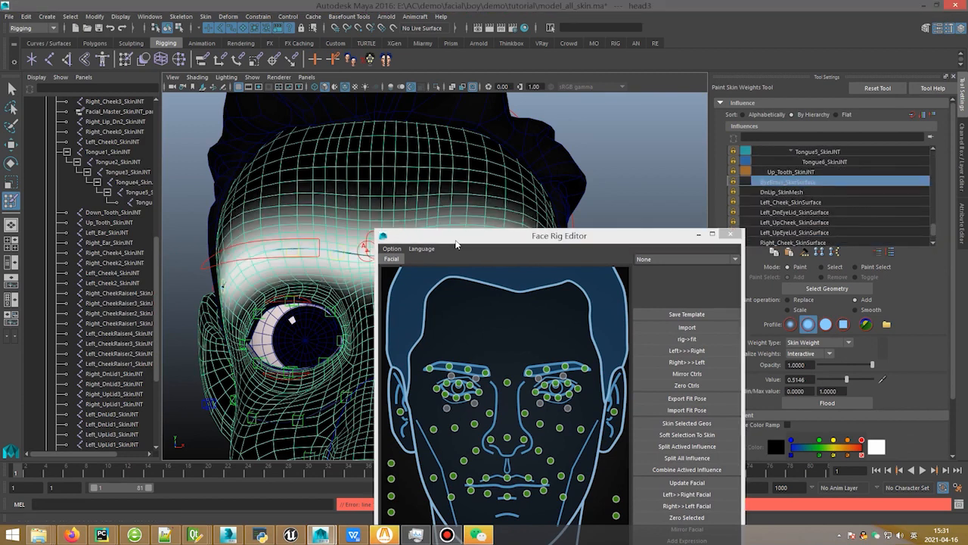
Step: Split the active EyeBrow_SkinSurface influence with the Face Rig Editor and accept the confirmation
left_click_drag(456, 237, 556, 91)
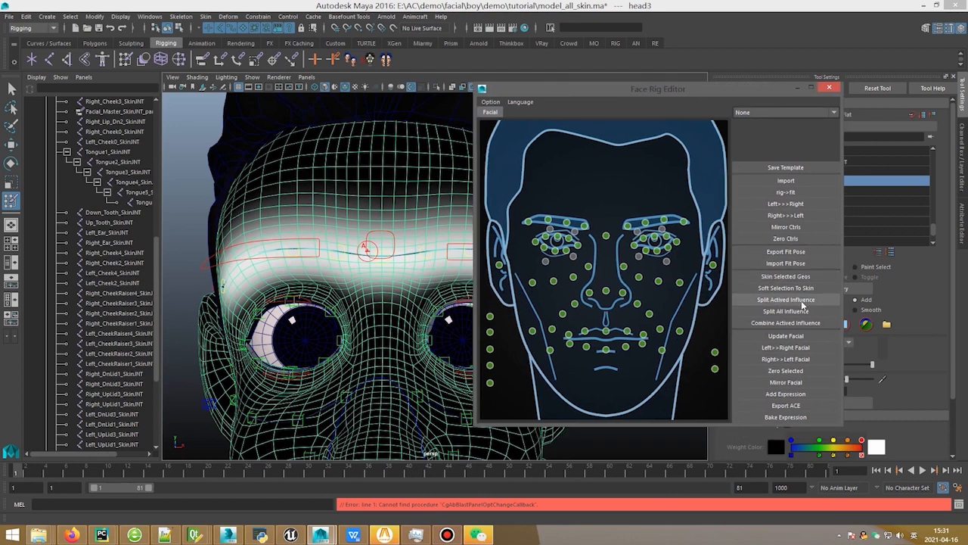
left_click(790, 301)
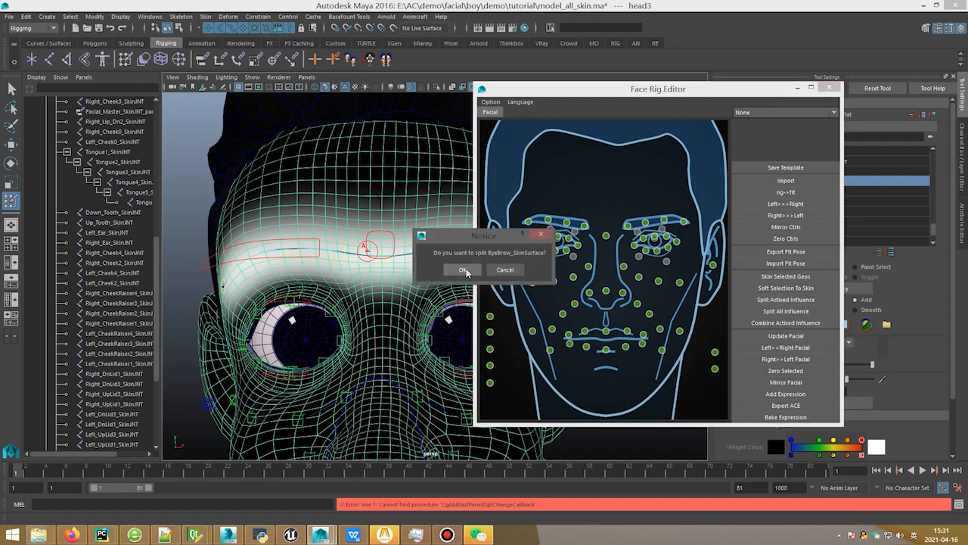
left_click(468, 271)
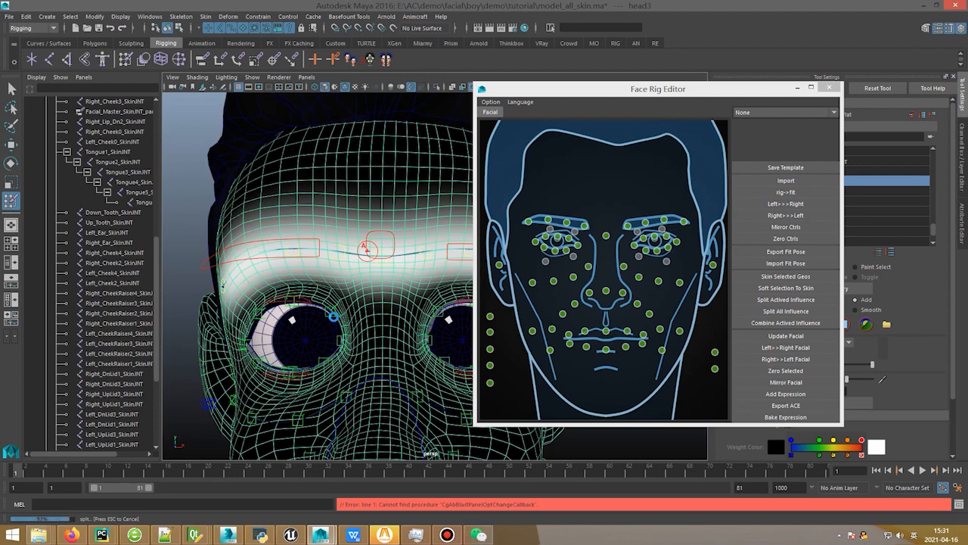
Step: Turn on the display of joints in the perspective view
scroll(369, 271, "up", 5)
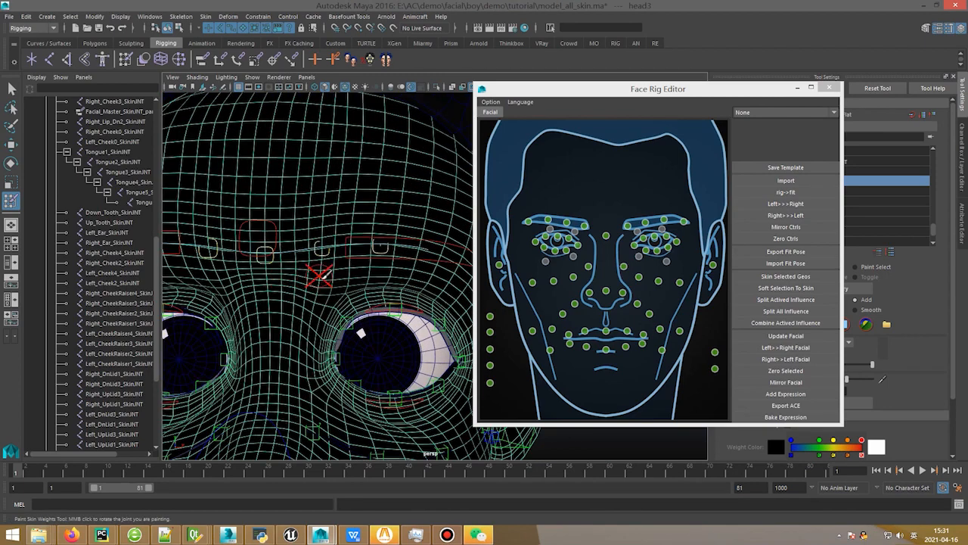
left_click(252, 77)
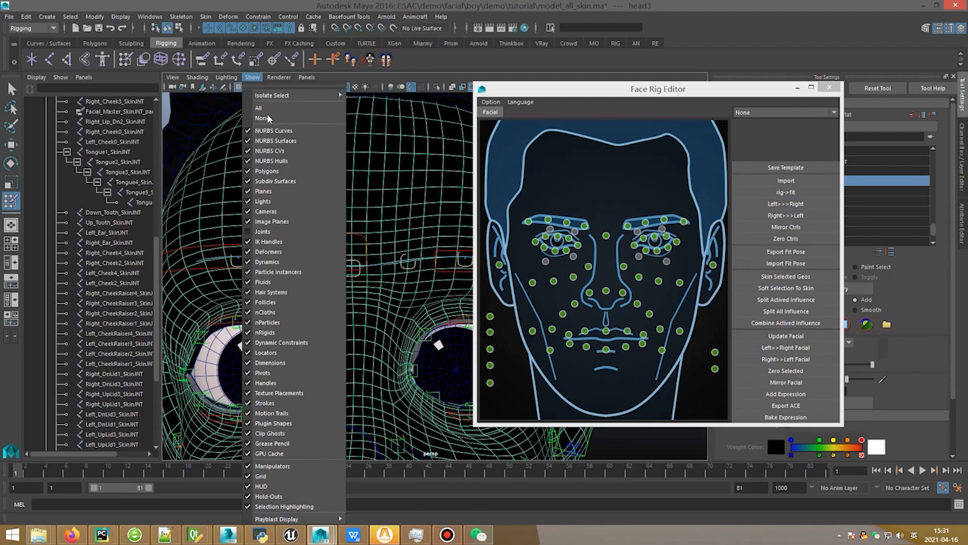
left_click(267, 231)
Step: Examine the split skin weights of the individual left eyebrow joints on the head mesh
left_click_drag(313, 237, 338, 265, "alt")
right_click_drag(337, 264, 338, 234)
right_click_drag(403, 255, 401, 226)
left_click_drag(362, 232, 348, 248, "alt")
right_click_drag(394, 255, 406, 215)
left_click_drag(405, 223, 379, 247, "alt")
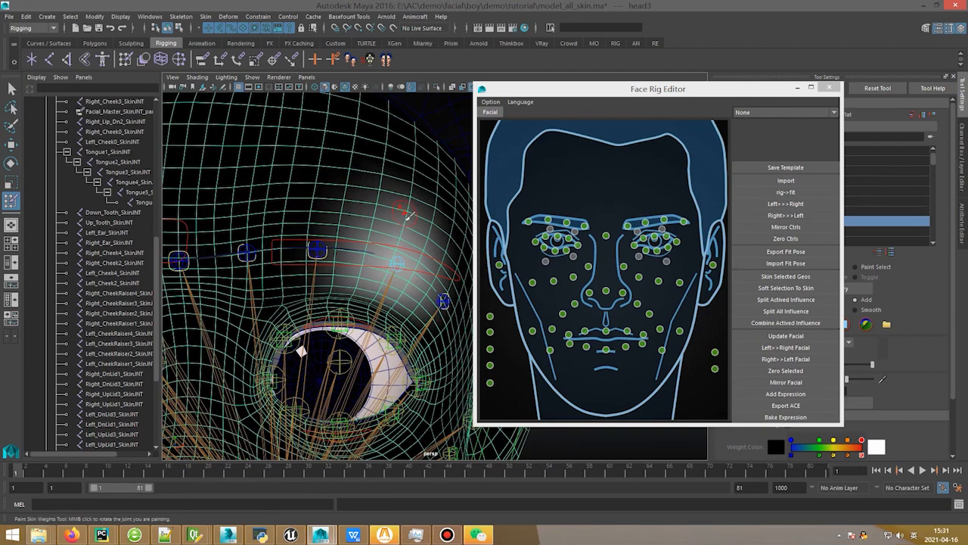
Step: Raise the left brow control to test how the split weights deform the forehead, undoing the last move
key("q")
left_click(371, 242)
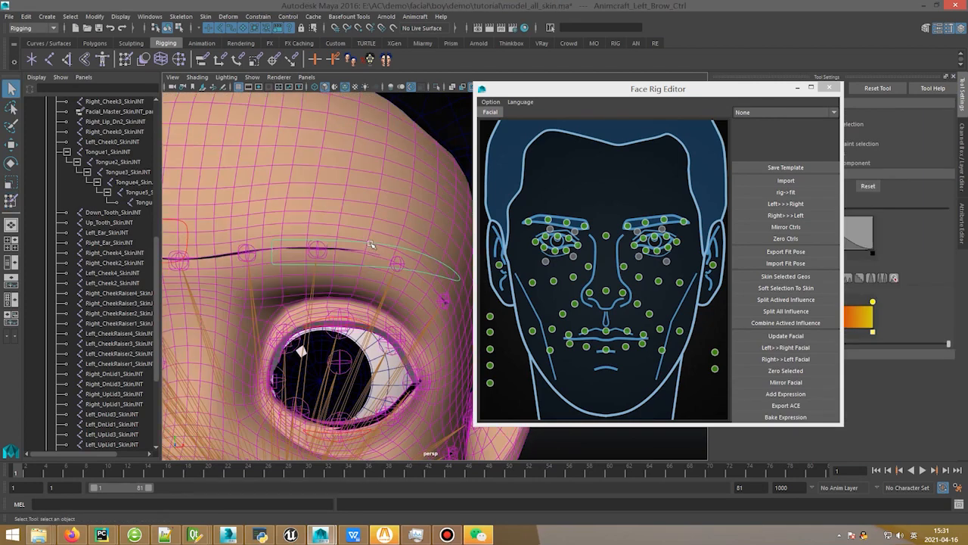
key("w")
left_click_drag(316, 196, 316, 135)
scroll(346, 223, "down", 3)
scroll(346, 223, "up", 4)
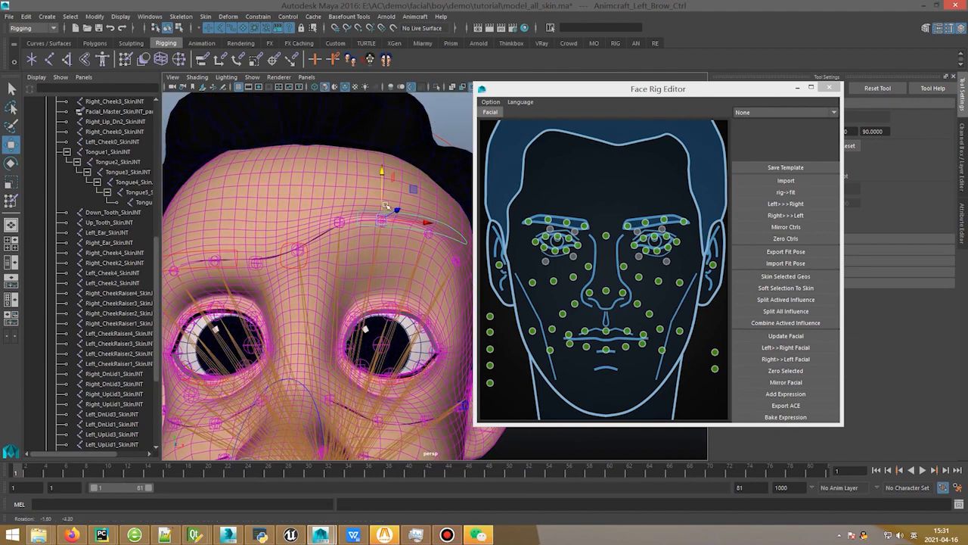
left_click_drag(359, 191, 359, 191)
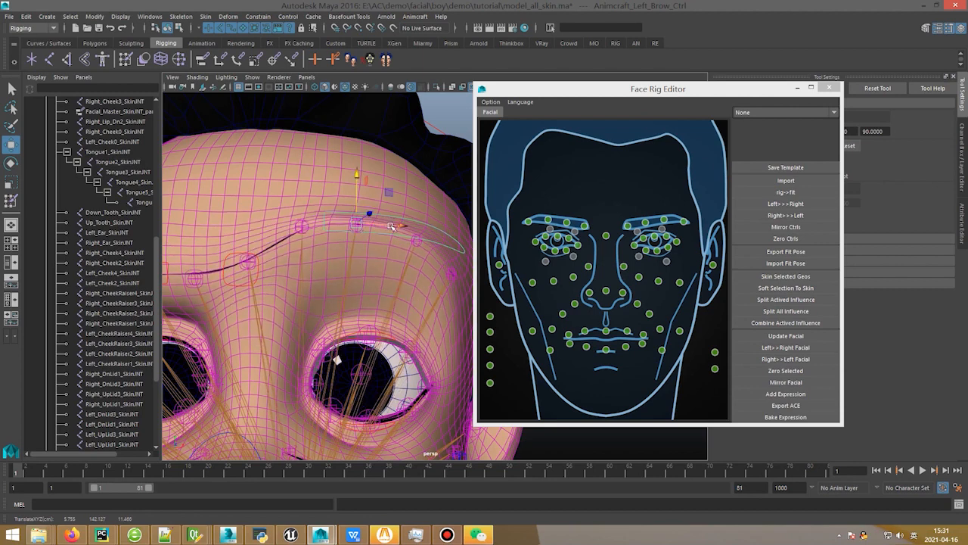
left_click_drag(358, 175, 333, 126)
key("ctrl+z")
Step: Reset the left brow control's Translate Y to 0
left_click(963, 151)
left_click(927, 124)
type("0")
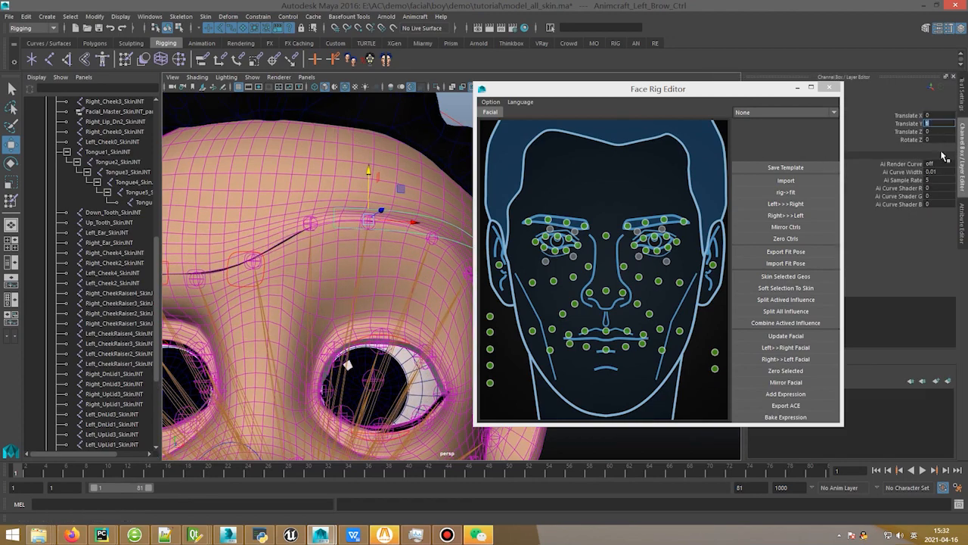
key("Return")
Step: Examine the painted skin weights of the inner left eyebrow joint on the head mesh
left_click(314, 228)
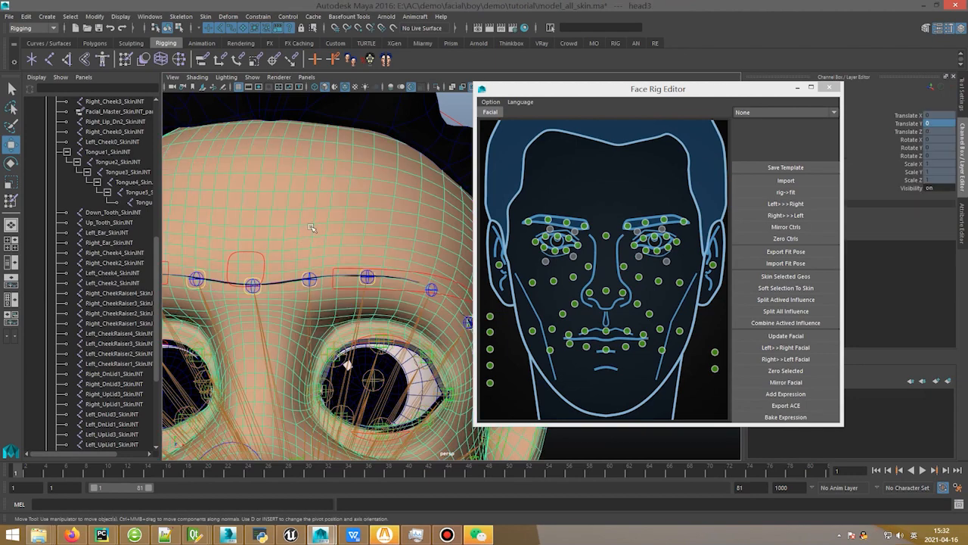
left_click(11, 201)
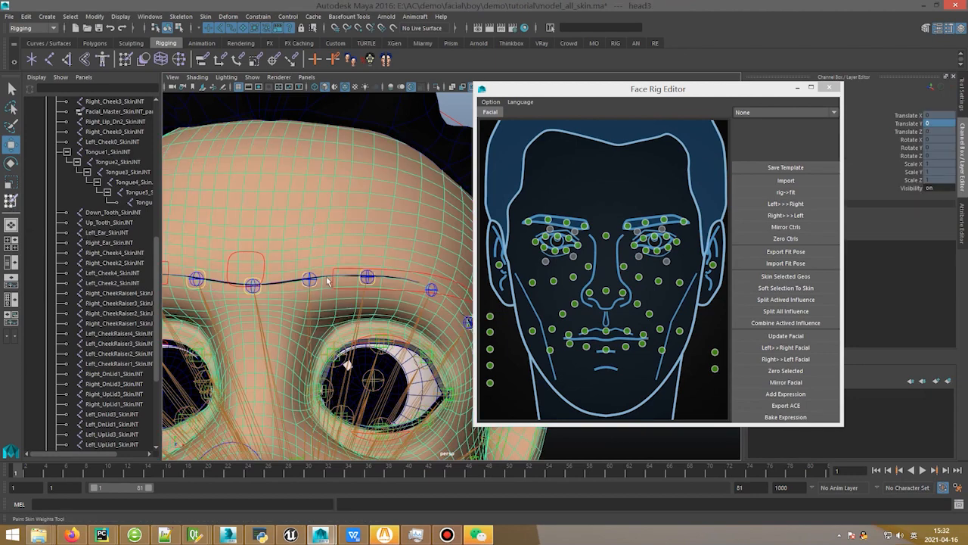
right_click_drag(300, 279, 313, 205)
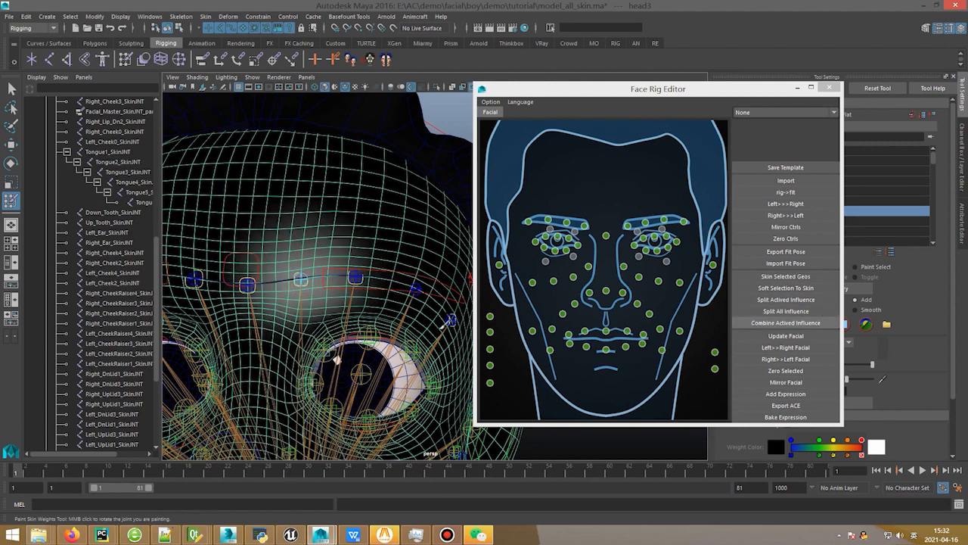
middle_click_drag(324, 301, 343, 272, "alt")
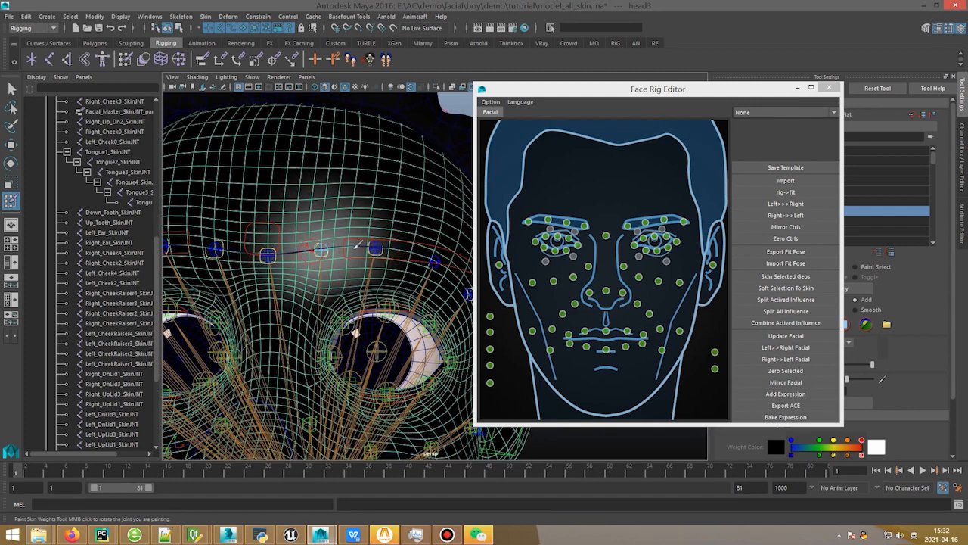
scroll(422, 297, "down", 2)
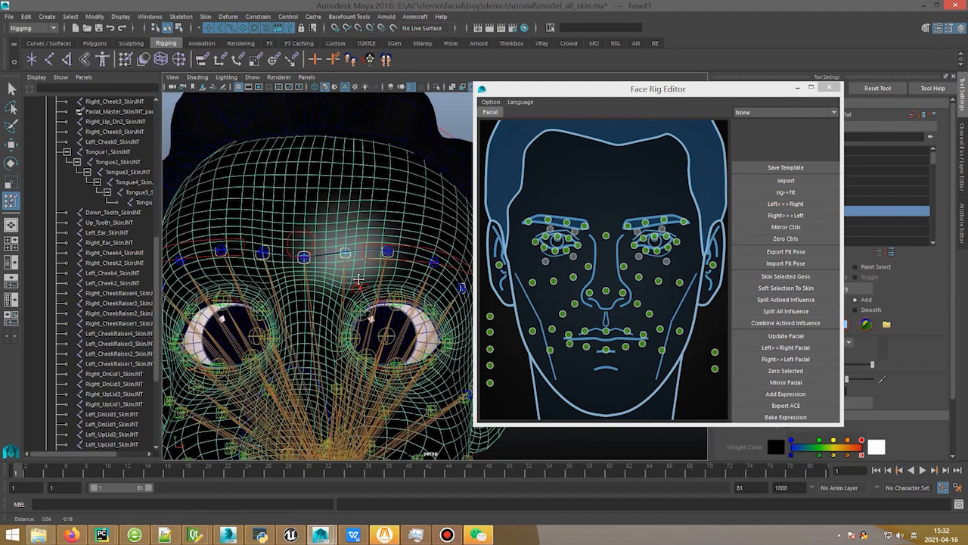
middle_click_drag(363, 291, 357, 242, "alt")
scroll(357, 241, "down", 3)
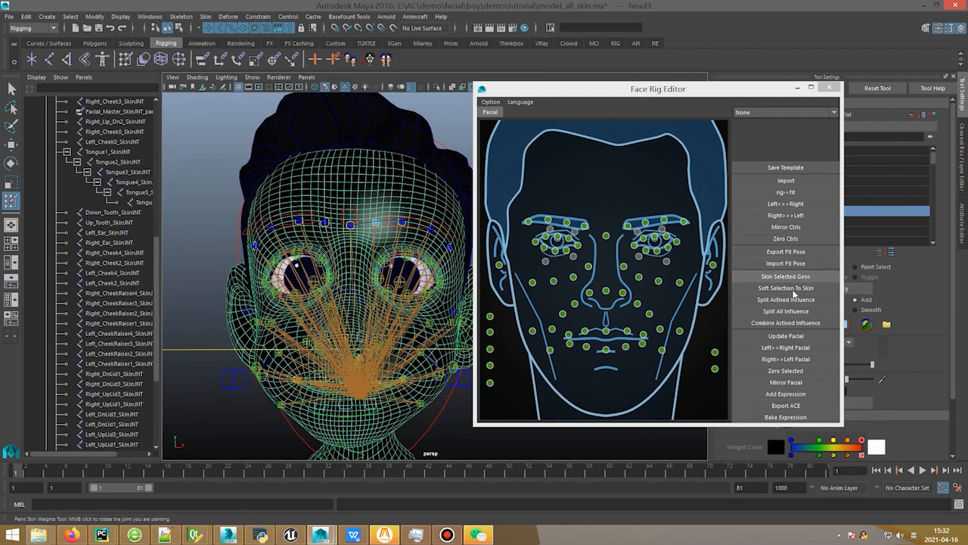
scroll(408, 244, "up", 2)
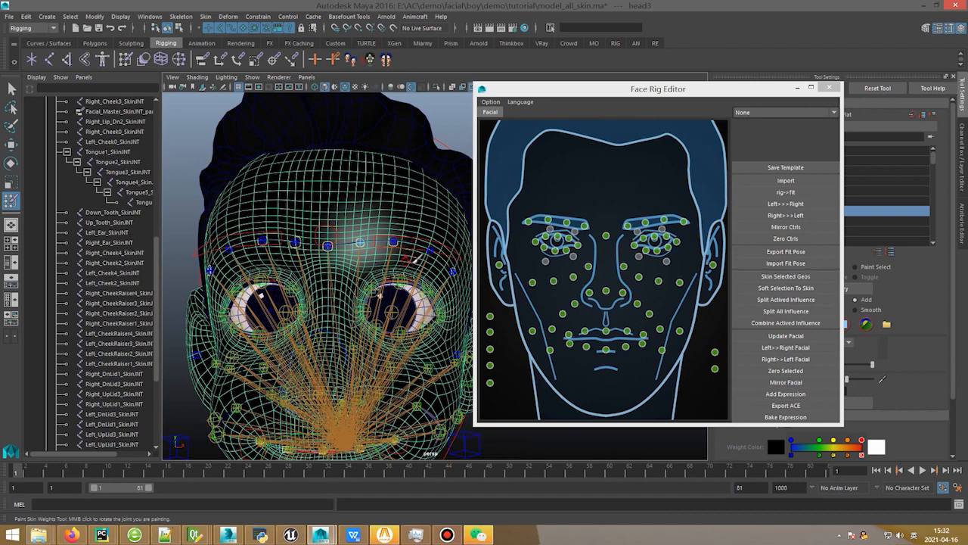
scroll(412, 254, "up", 2)
Step: Return to the Select tool, run Split All Influence on the head mesh, and dismiss the closing notice
key("q")
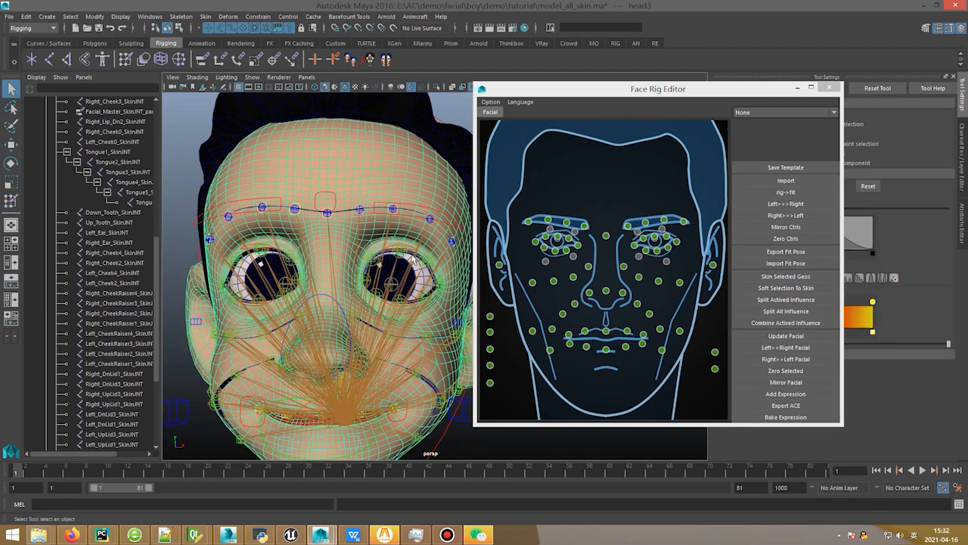
middle_click_drag(413, 258, 410, 243, "alt")
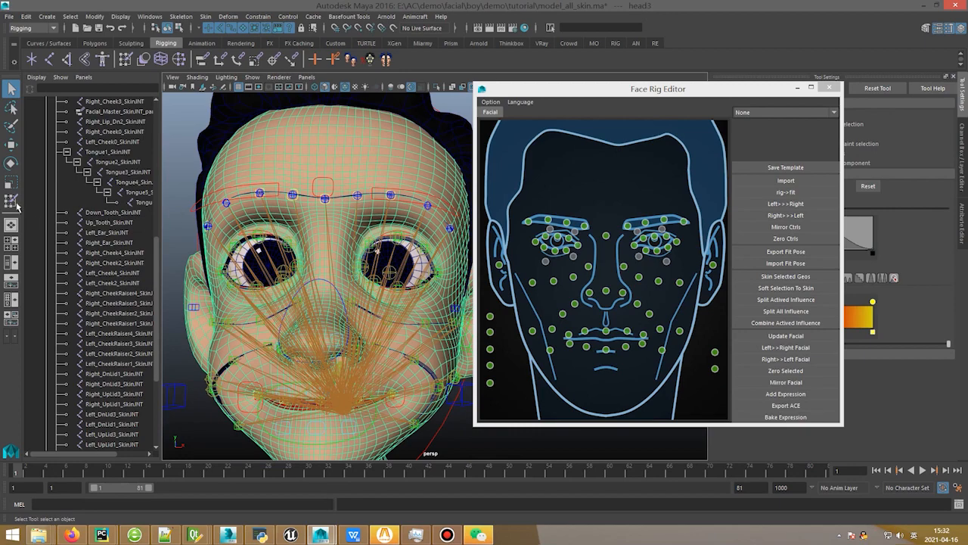
left_click(735, 286)
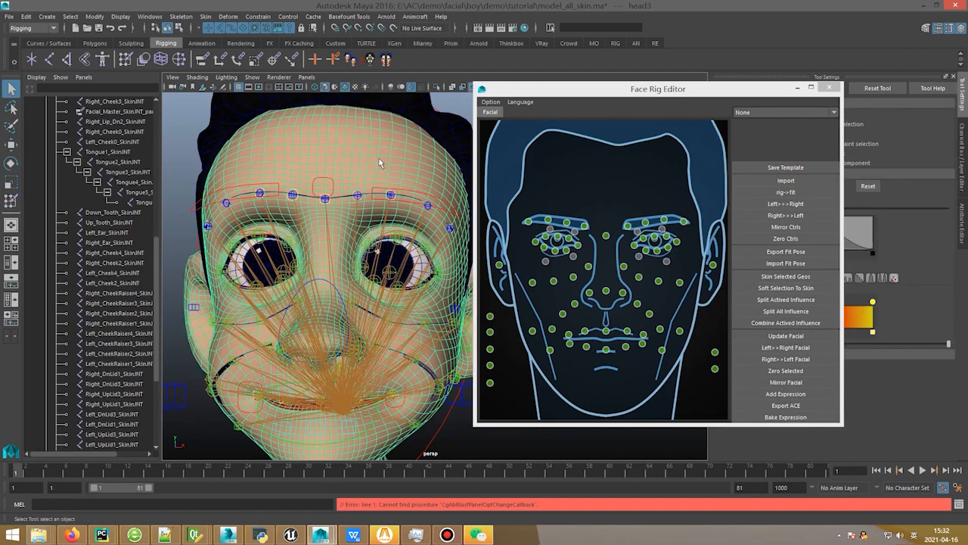
left_click(791, 313)
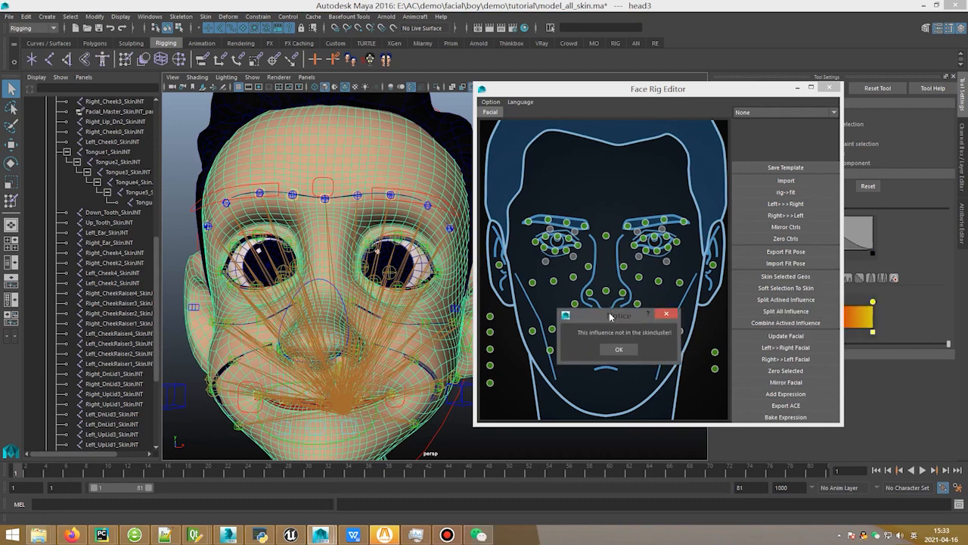
left_click(608, 347)
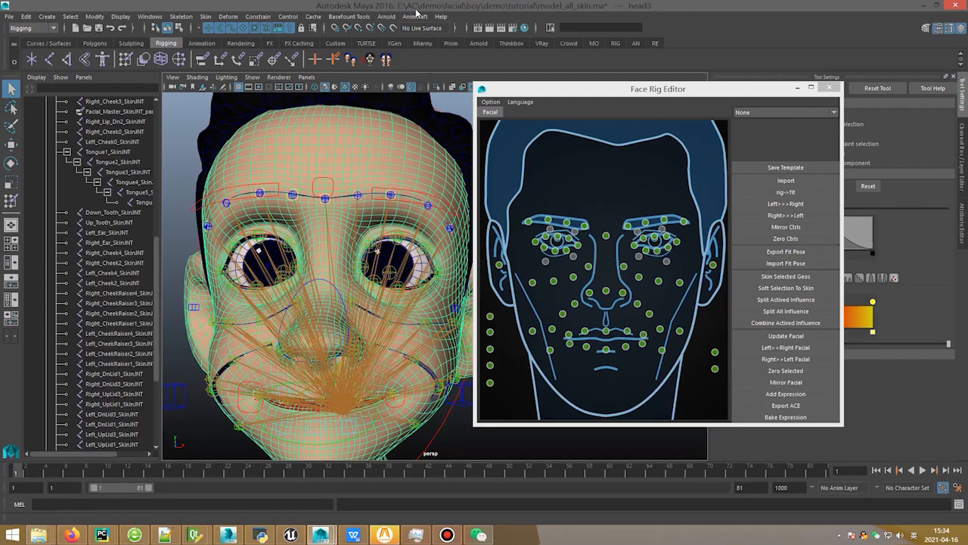
Step: Move the Face Rig Editor aside and select the right cheek skin surface on the head
left_click_drag(558, 96, 715, 95)
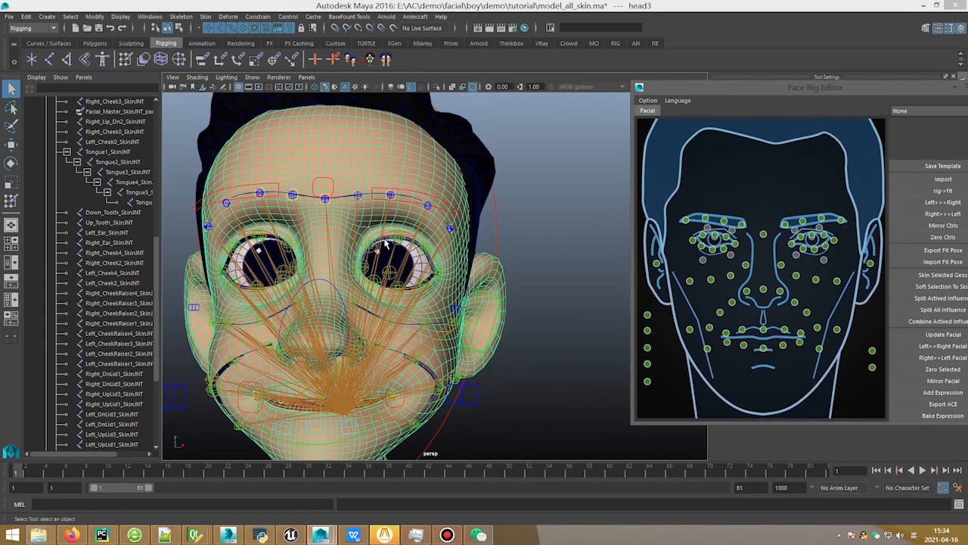
left_click_drag(342, 233, 310, 221, "alt")
scroll(310, 221, "up", 5)
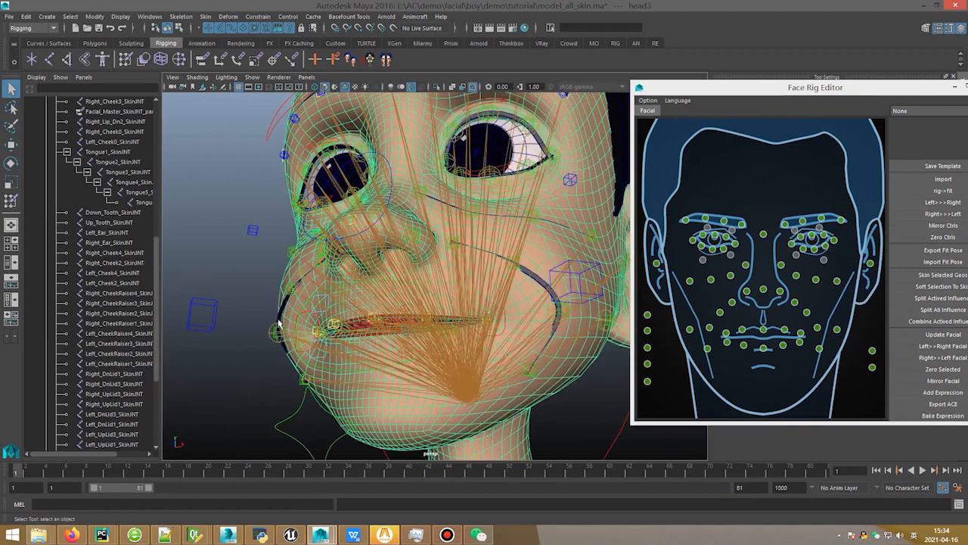
left_click(279, 317)
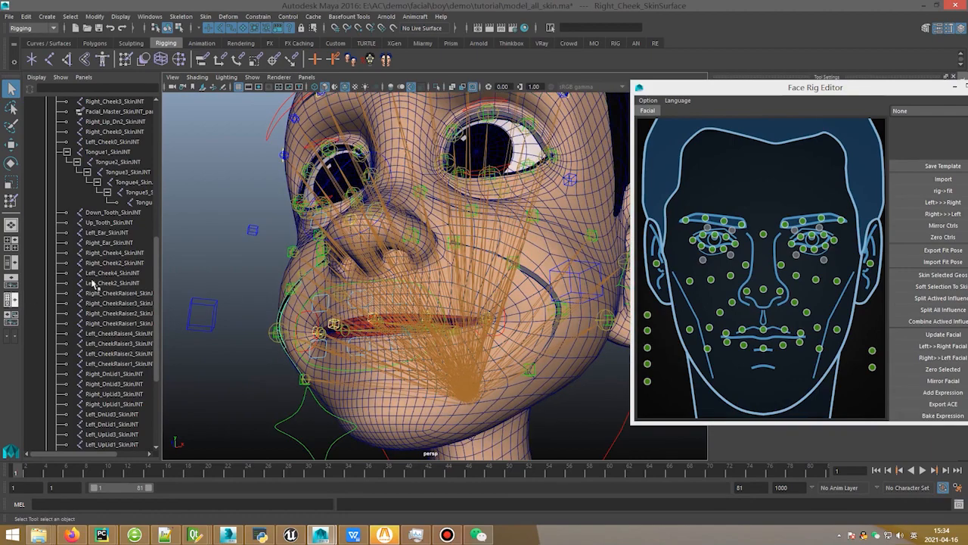
Step: Hide the Facial_SkinMesh_GRP group and turn off the display of joints in the viewport
scroll(96, 264, "up", 10)
left_click(46, 183)
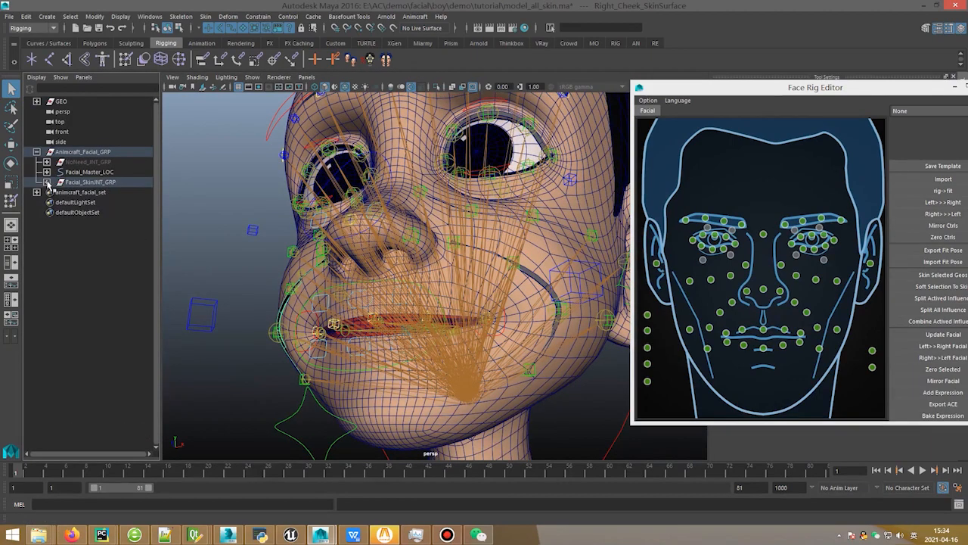
left_click(47, 183)
left_click(58, 194)
left_click(105, 203)
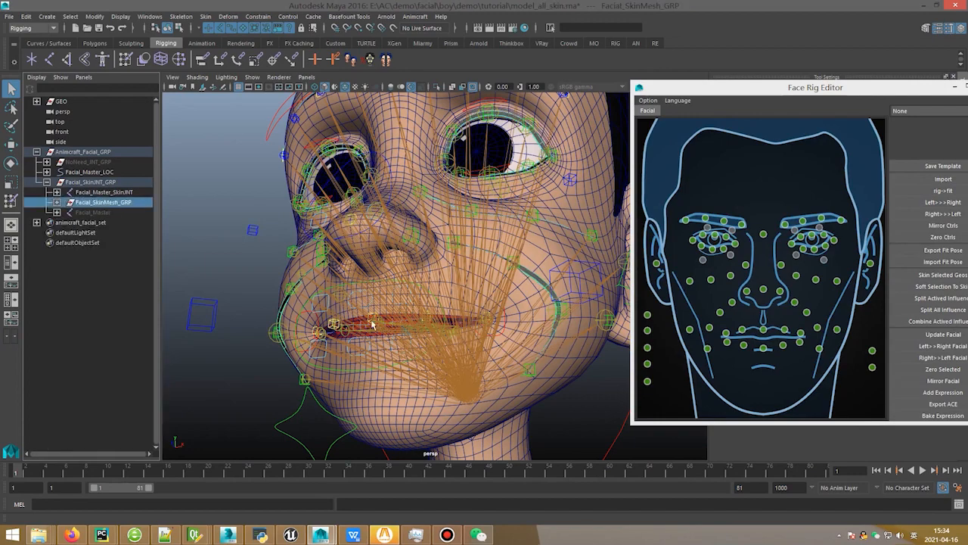
key("ctrl+h")
key("bracketleft")
key("bracketleft")
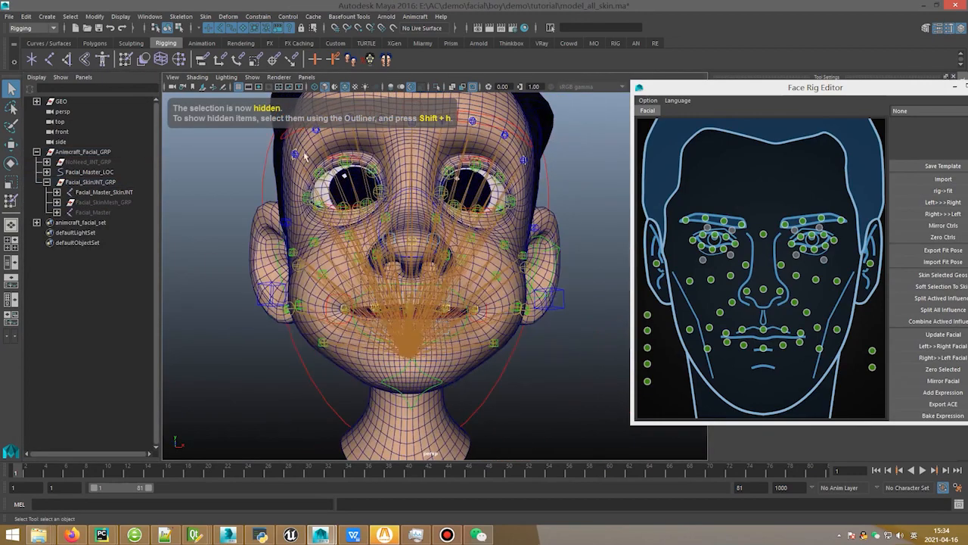
left_click(256, 78)
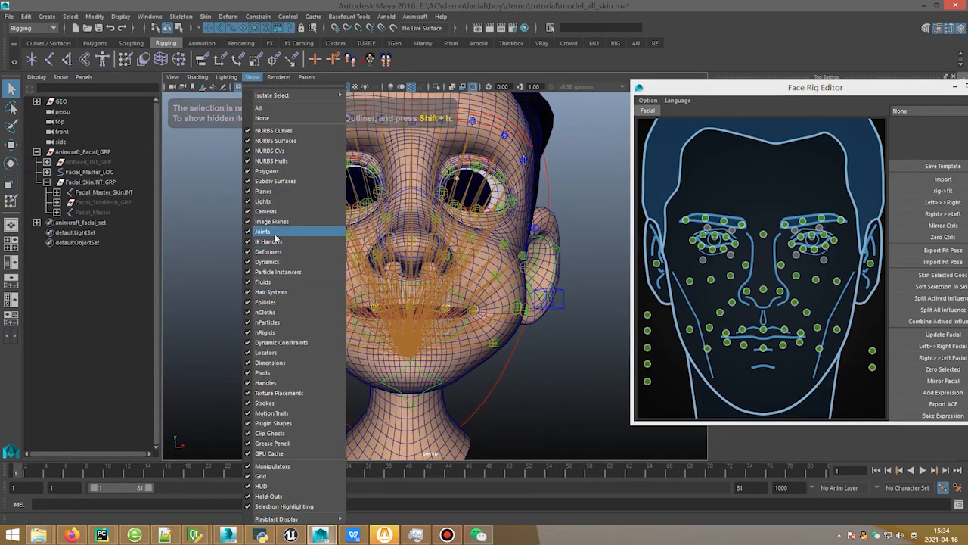
left_click(299, 236)
Step: Lower the jaw control to test how the mouth opens, then undo the moves
left_click(435, 384)
key("w")
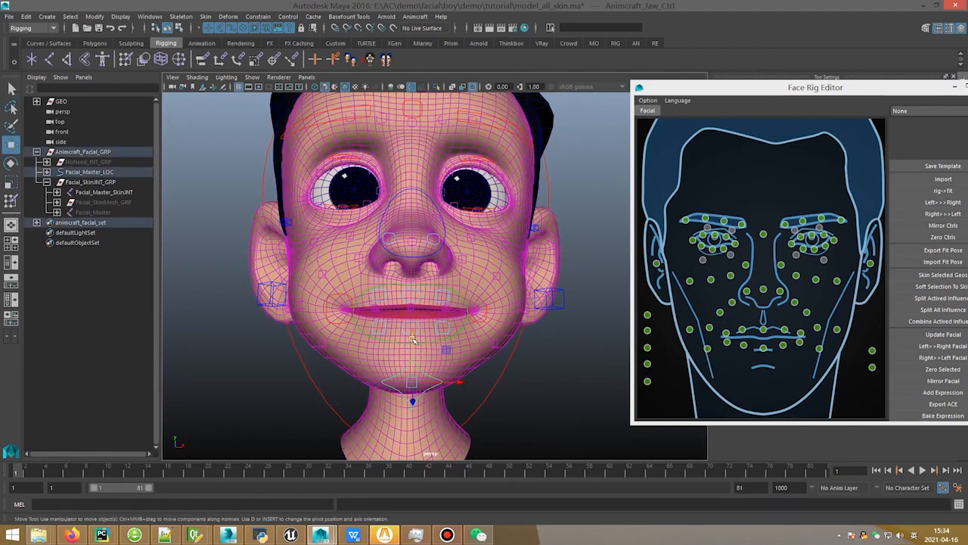
left_click_drag(414, 340, 400, 316)
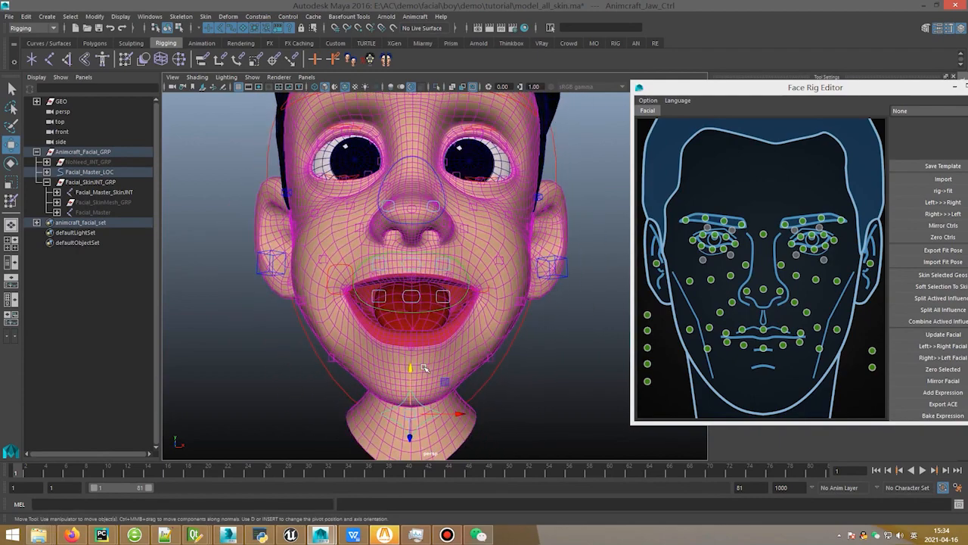
left_click_drag(425, 368, 478, 304)
key("ctrl+z")
key("ctrl+z")
Step: Rotate the nose control to test how the nose deforms, then undo the rotation
middle_click_drag(437, 208, 443, 252, "alt")
left_click(441, 251)
key("e")
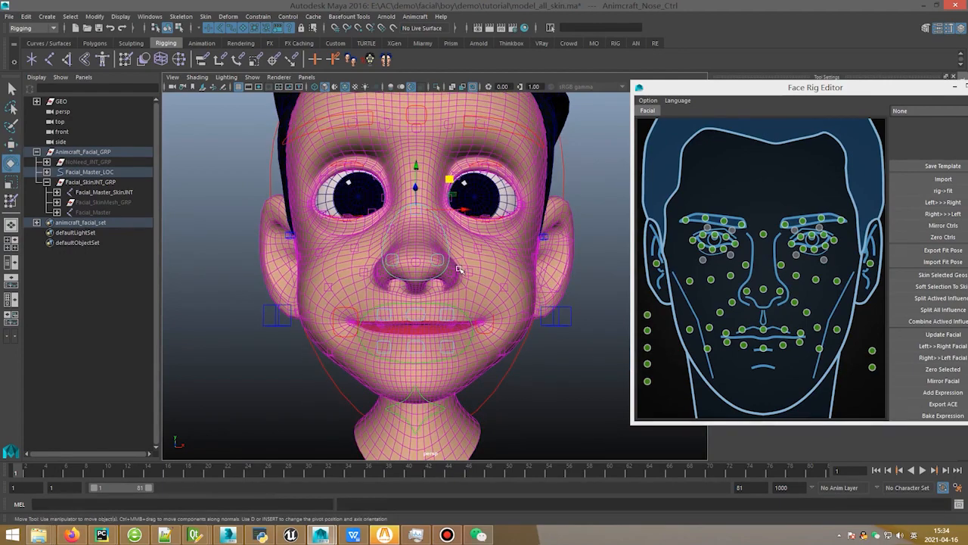
mouse_move(456, 236)
left_mouse_down()
mouse_move(437, 240)
mouse_move(448, 239)
left_mouse_up()
key("ctrl+z")
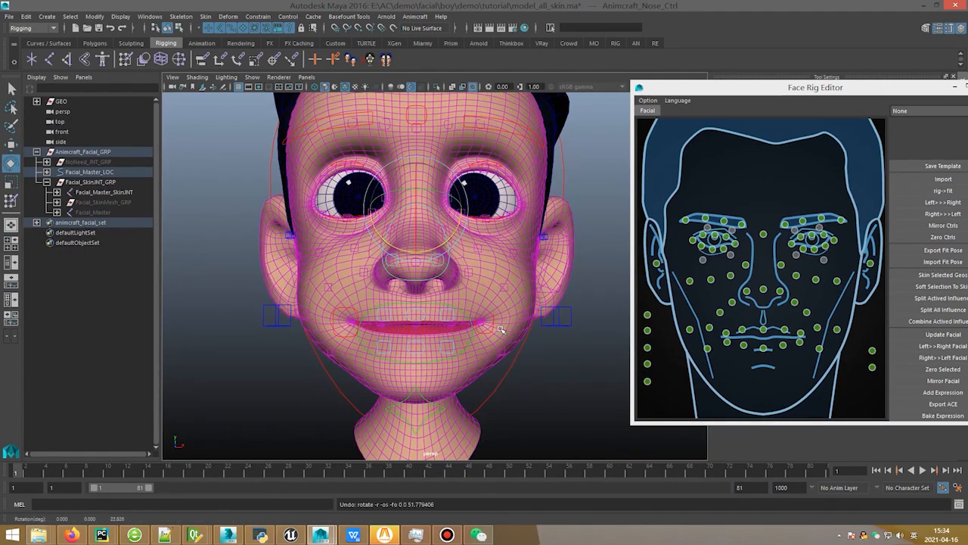
Step: Test the left mouth corner and left cheek controls by moving each outward, undoing both moves
left_click(493, 323)
key("w")
left_click_drag(513, 287, 559, 245)
key("ctrl+z")
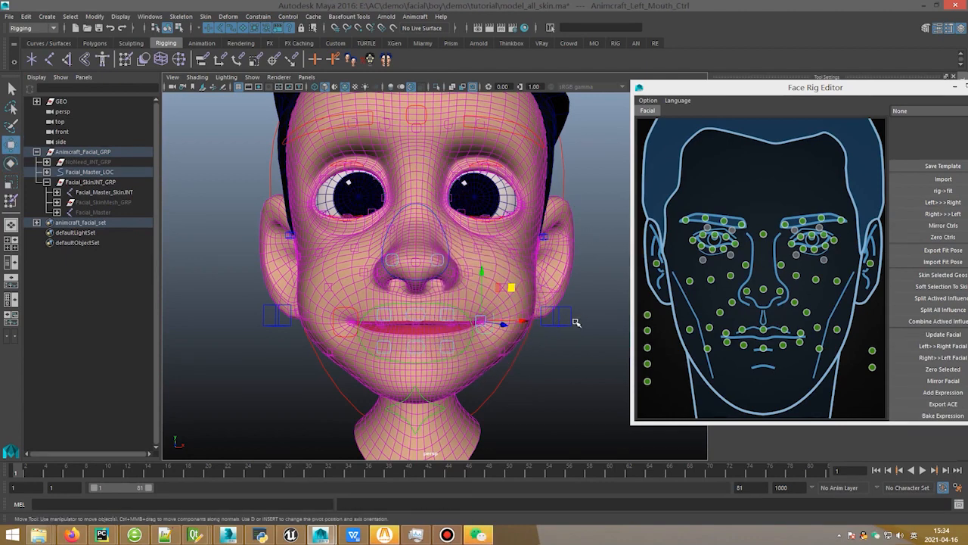
left_click(571, 319)
left_click_drag(576, 316, 646, 336)
key("ctrl+z")
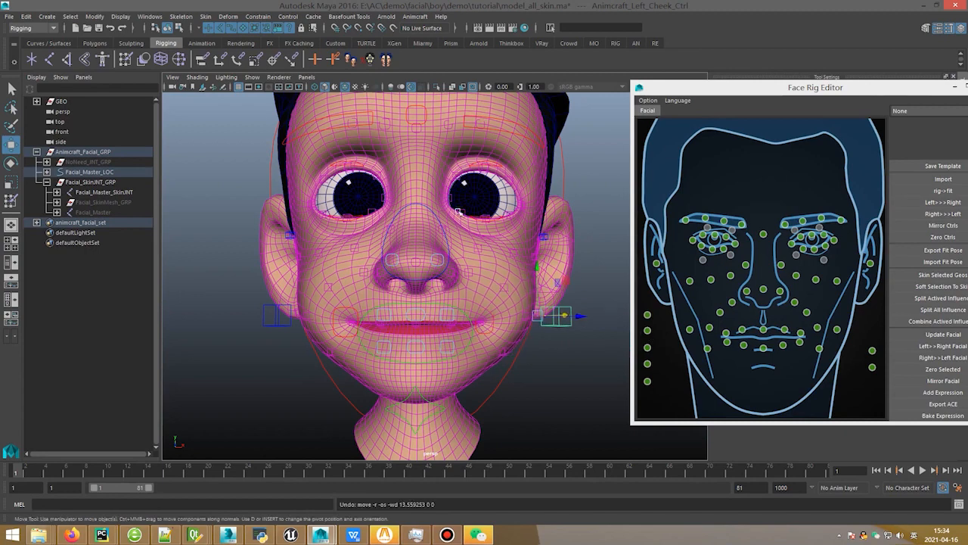
Step: Raise the left brow control and undo it, then move both brow controls vertically to test the forehead
middle_click_drag(458, 188, 443, 271, "alt")
left_click(474, 194)
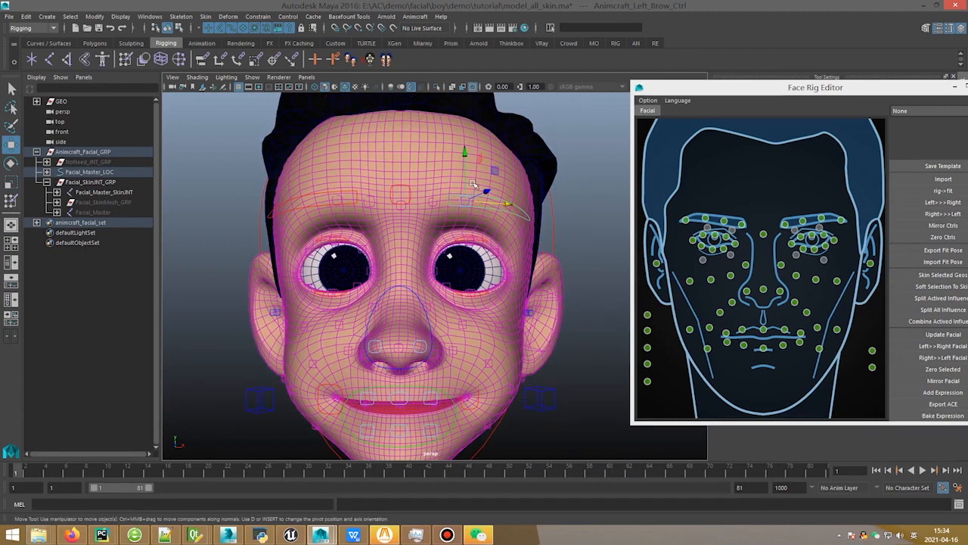
left_click_drag(465, 153, 465, 122)
key("ctrl+z")
left_click(309, 194, "shift")
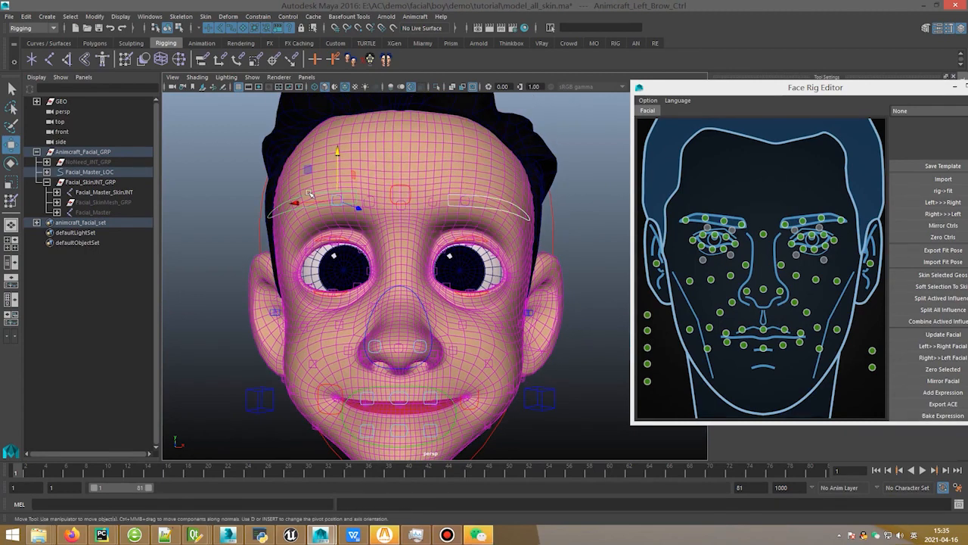
left_click_drag(337, 157, 346, 114)
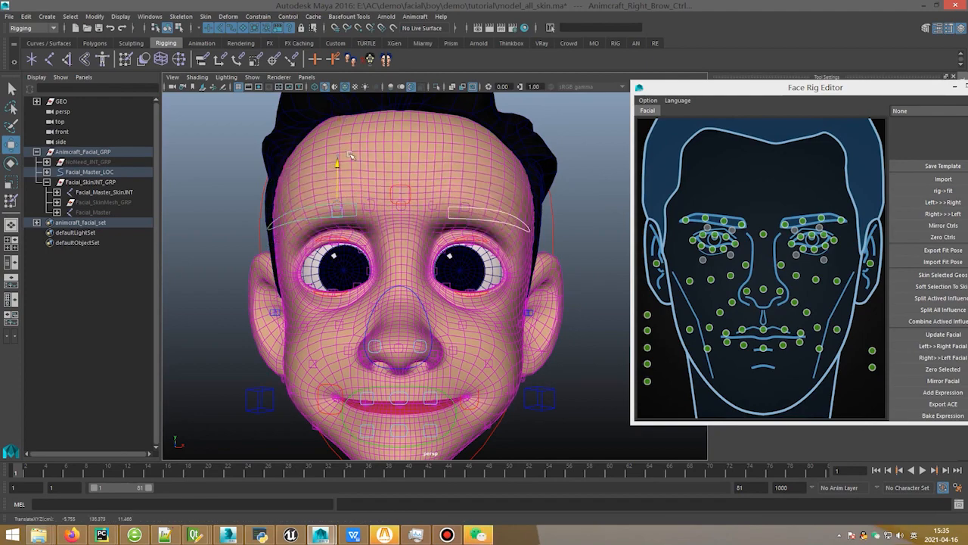
Step: Lower the left upper eyelid control until the eye is half closed and inspect the lid's deformation
left_click(464, 244)
scroll(461, 240, "up", 6)
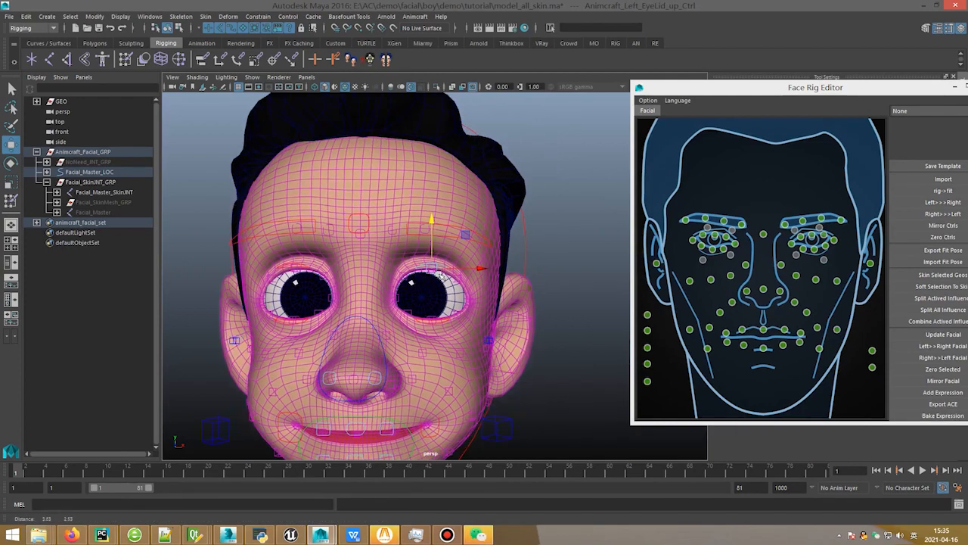
left_click_drag(423, 231, 431, 208)
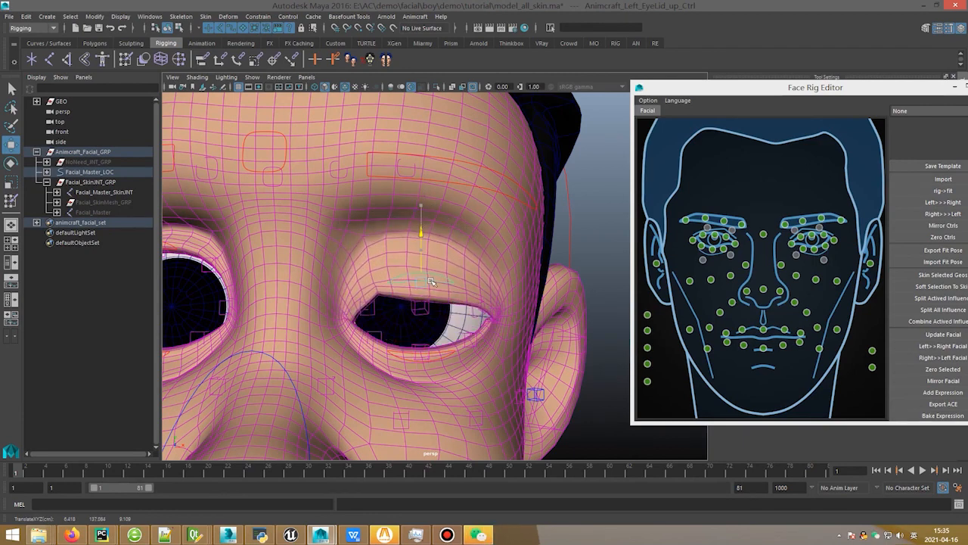
left_click_drag(431, 282, 447, 312)
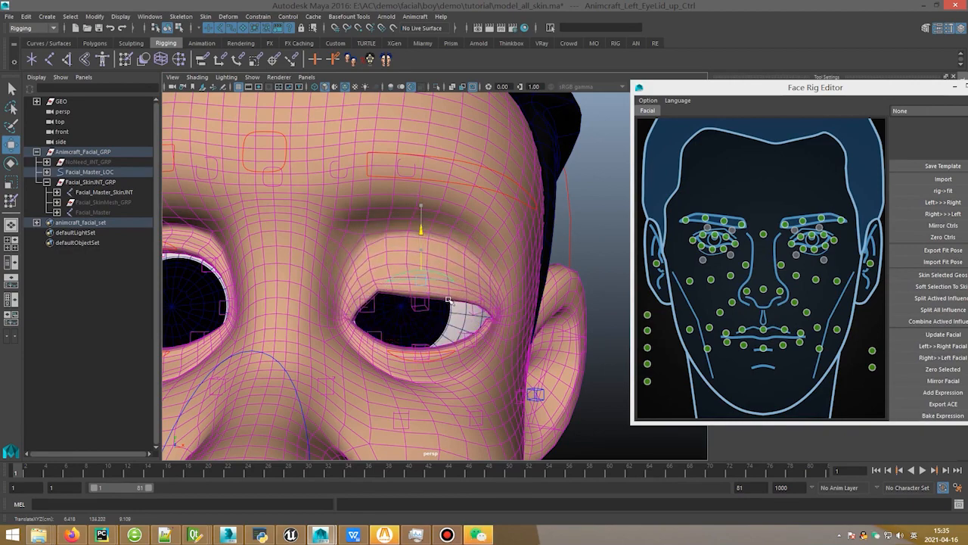
scroll(441, 317, "down", 4)
middle_click_drag(442, 317, 436, 256, "alt")
scroll(437, 256, "up", 3)
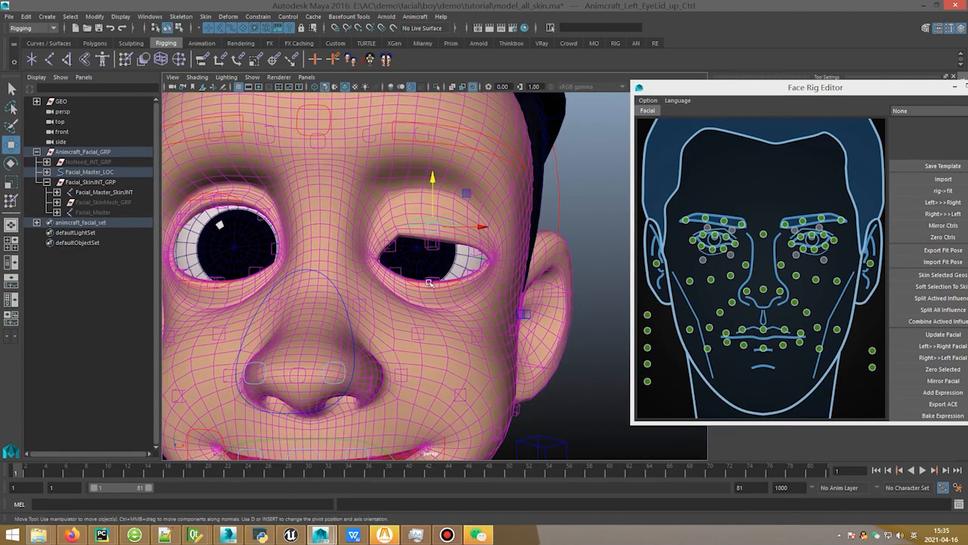
scroll(430, 294, "down", 3)
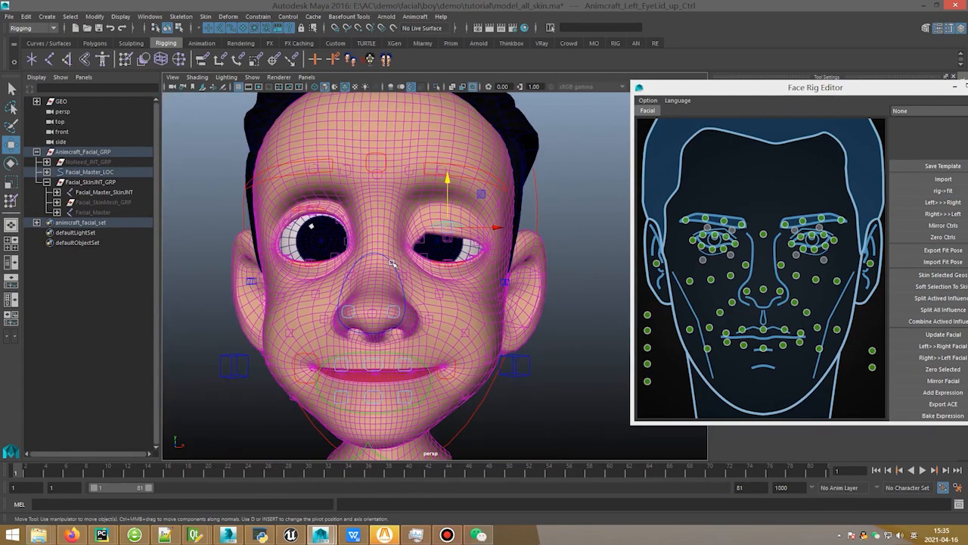
Step: Move the nose control vertically and rotate it 30 degrees to test the surrounding skin
left_click(392, 262)
left_click_drag(376, 209, 381, 207)
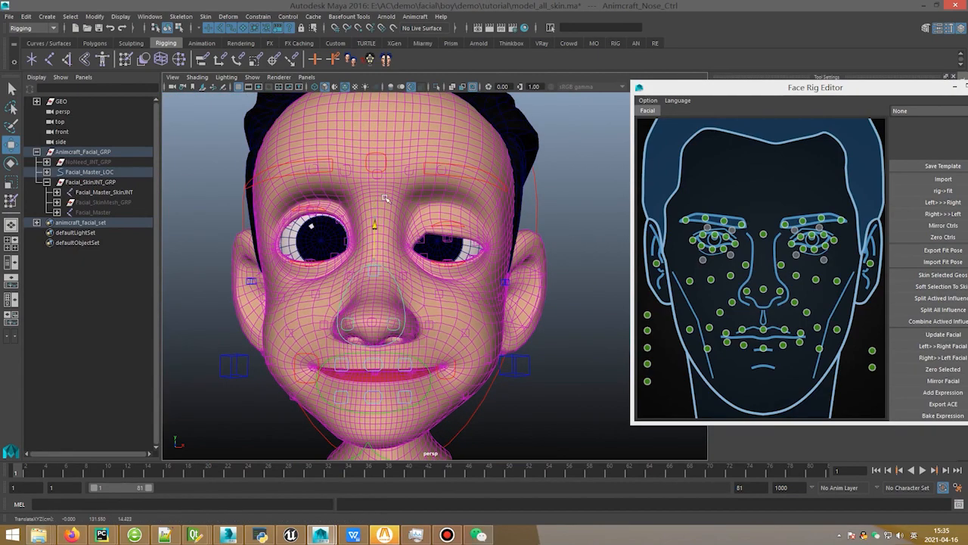
key("e")
left_click_drag(395, 301, 403, 290)
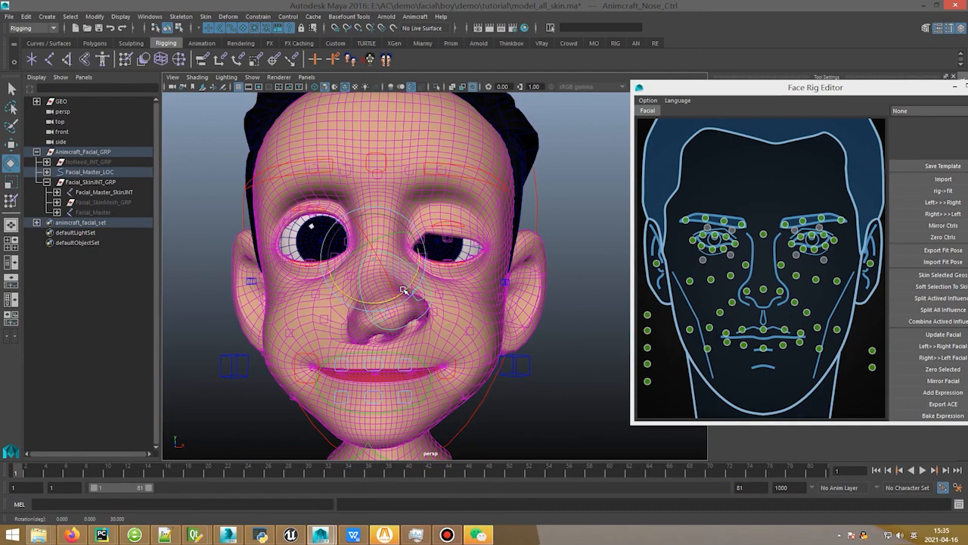
Step: Move the mouth control in several directions to test the lip deformation, then undo the move
left_click(405, 359)
left_click_drag(406, 360, 447, 329, "alt")
key("w")
middle_click_drag(447, 329, 483, 262, "alt")
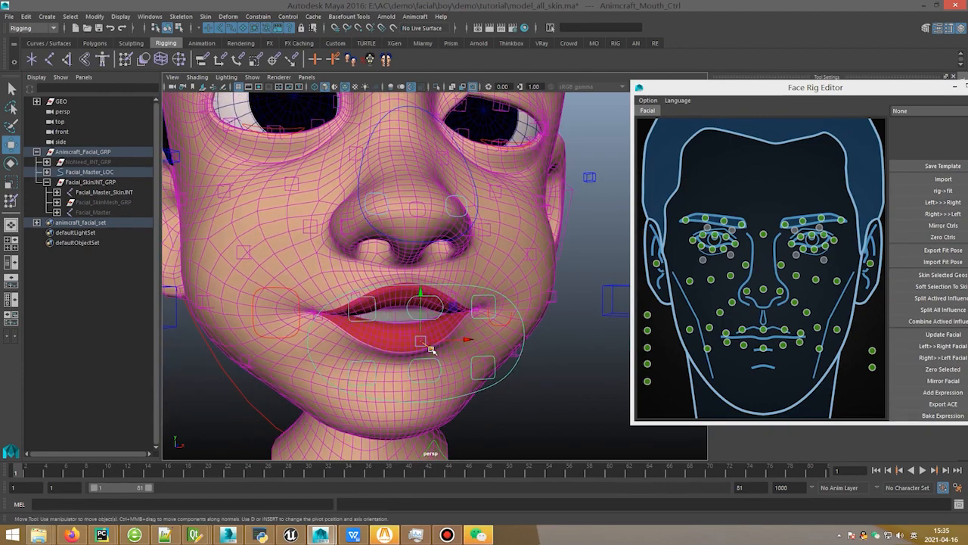
left_click_drag(431, 350, 321, 299)
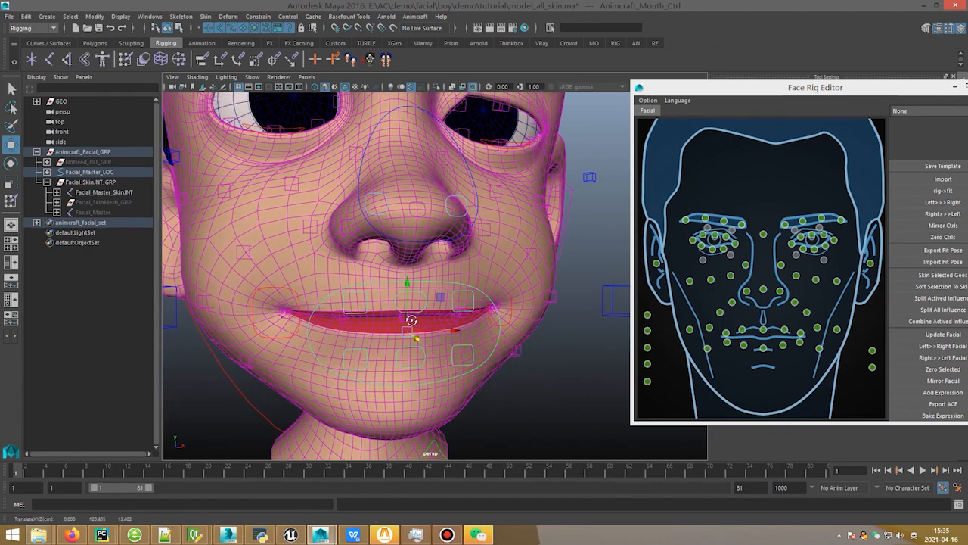
left_click_drag(411, 320, 273, 318, "alt")
key("ctrl+z")
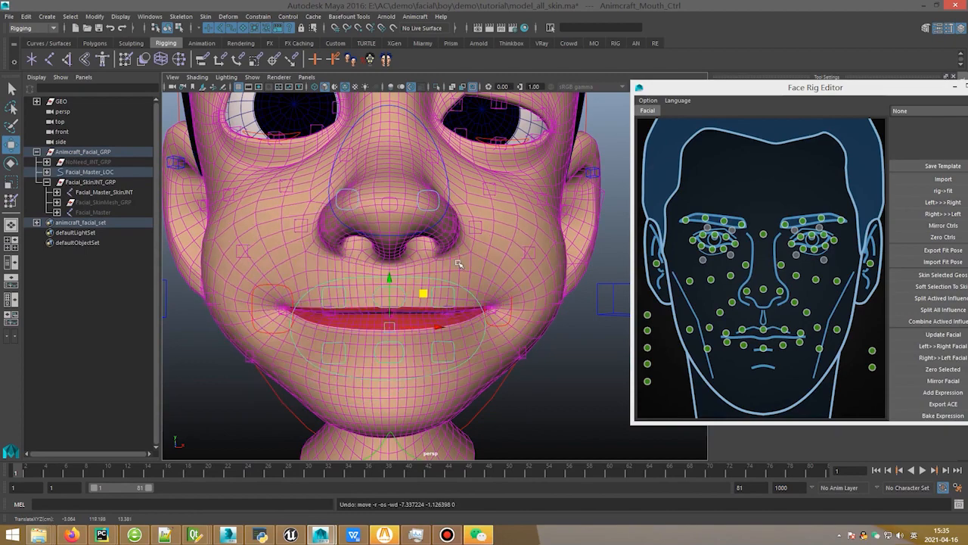
Step: Adjust the left upper eyelid control again and inspect the half-closed lid's edge up close
middle_click_drag(459, 263, 437, 317, "alt")
scroll(484, 227, "up", 3)
middle_click_drag(515, 121, 503, 230, "alt")
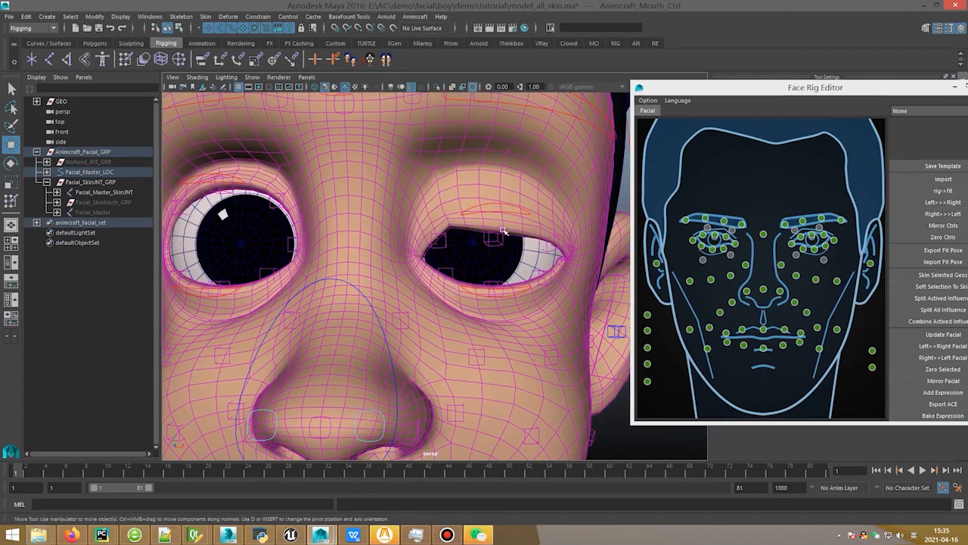
left_click(504, 205)
left_click_drag(497, 161, 497, 229)
right_click_drag(497, 229, 556, 231, "alt")
middle_click_drag(555, 231, 514, 246, "alt")
left_click_drag(514, 246, 540, 265, "alt")
Step: Start the Paint Skin Weights tool on the head mesh and turn joint display back on
left_click(437, 199)
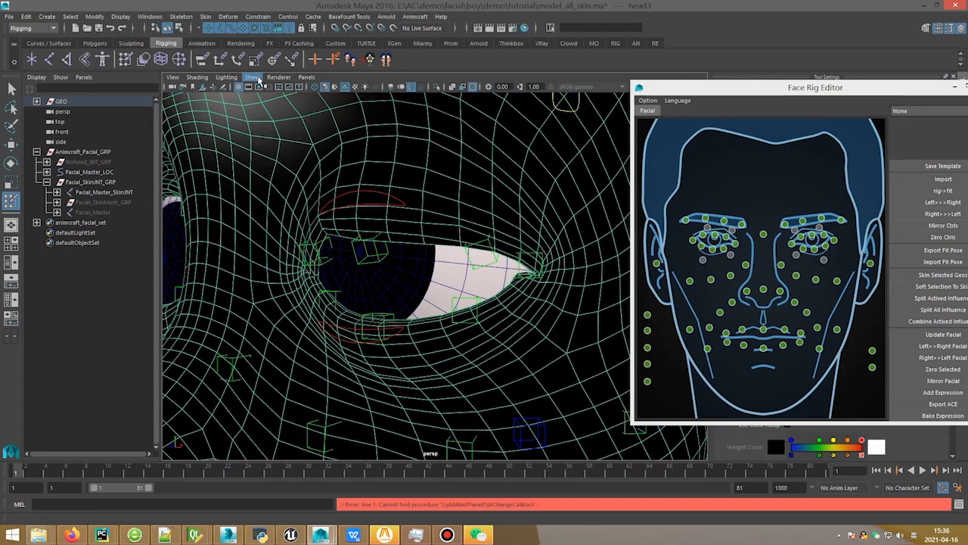
left_click(252, 77)
left_click(265, 231)
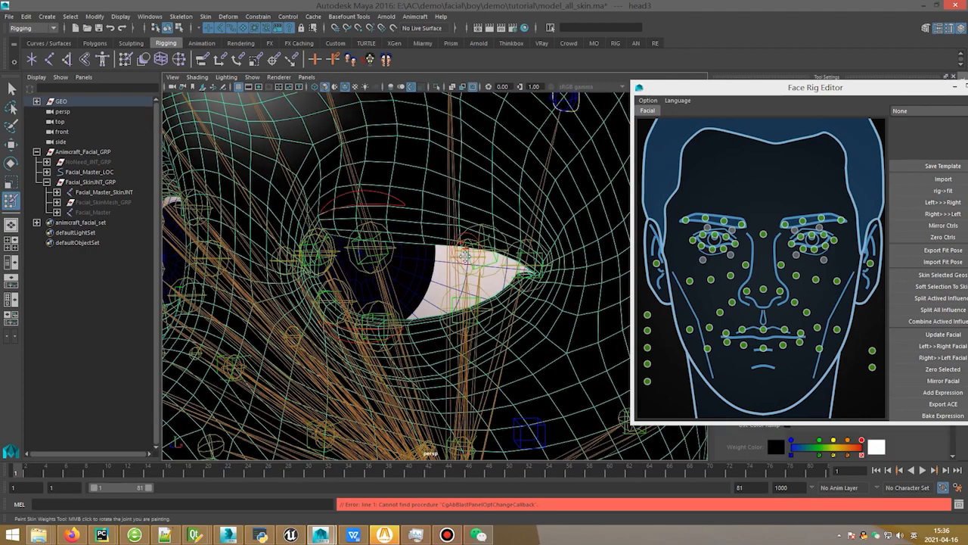
Step: Set the joint display scale to 0.51 and close its dialog
left_click(120, 16)
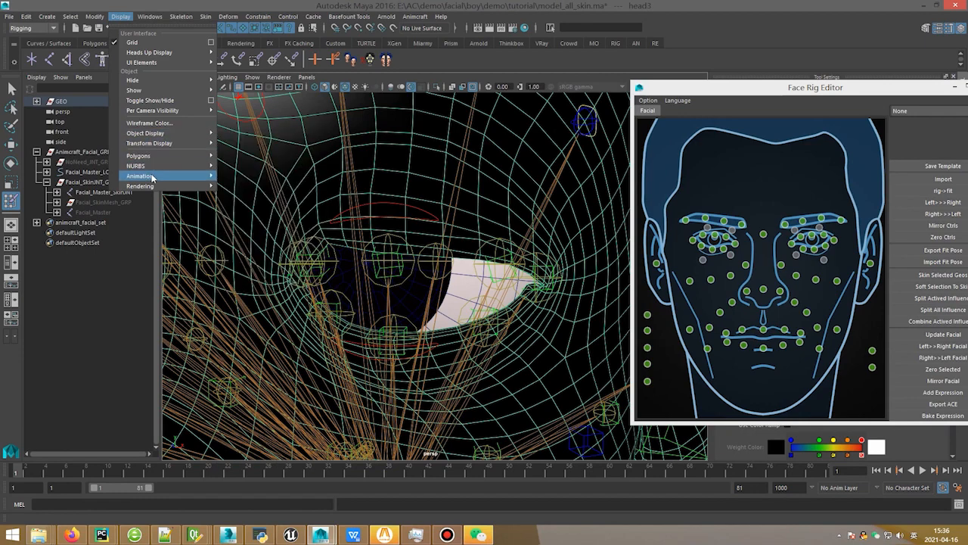
left_click(257, 209)
left_click_drag(390, 213, 376, 208)
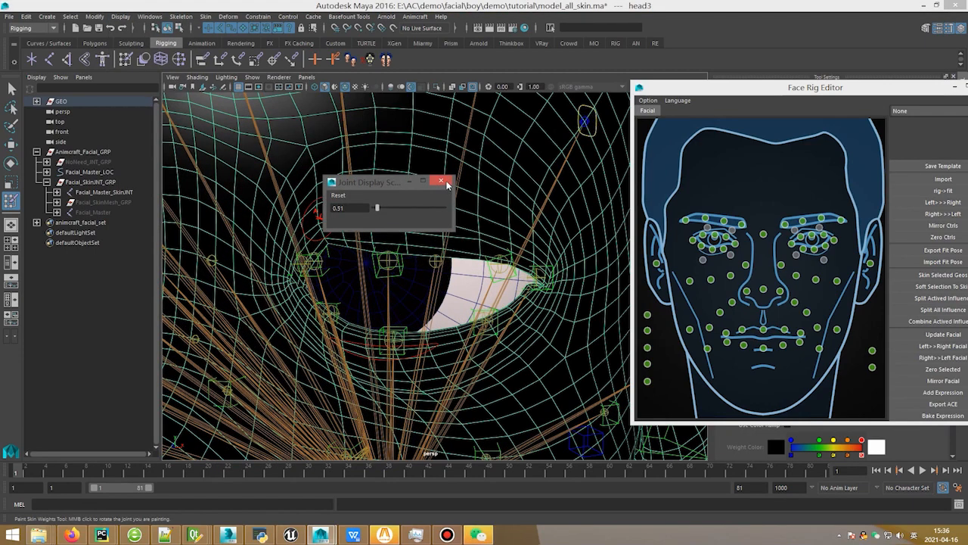
left_click(446, 181)
Step: Display the painted weights of Left_UpLid2_SkinJNT, the middle left upper eyelid joint, and reveal the paint tool's settings
left_click_drag(320, 264, 437, 255, "alt")
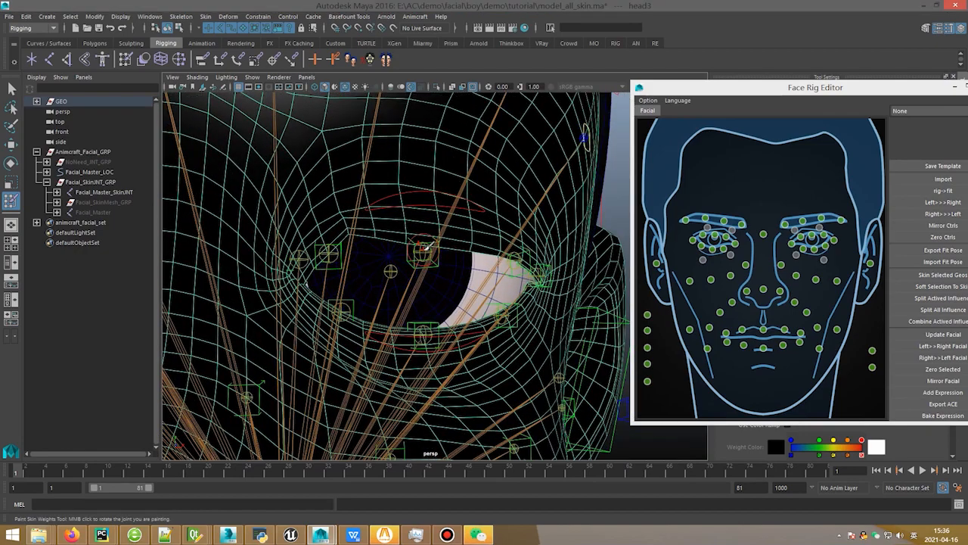
right_click_drag(424, 249, 416, 219)
right_click_drag(365, 245, 402, 275, "alt")
left_click_drag(360, 248, 345, 265, "alt")
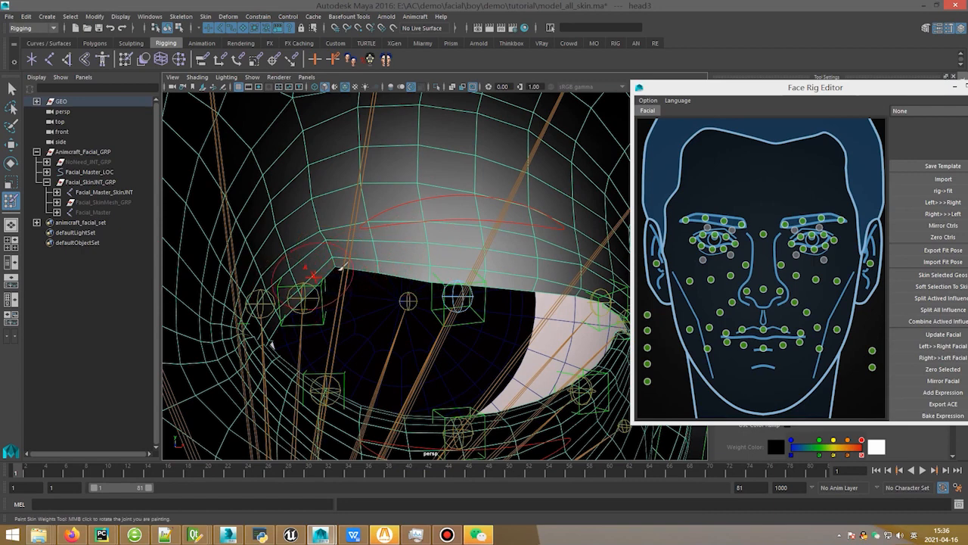
left_click_drag(481, 257, 443, 232, "alt")
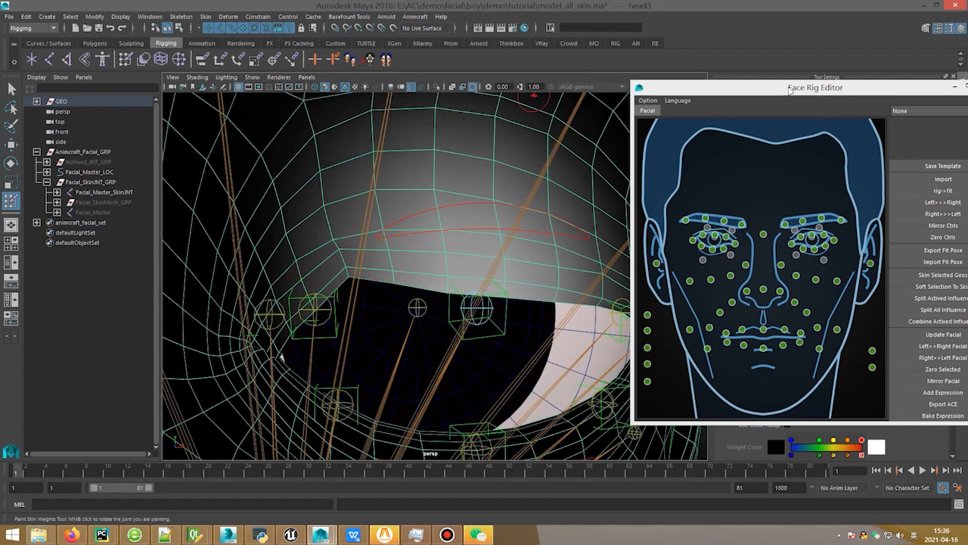
left_click(773, 427)
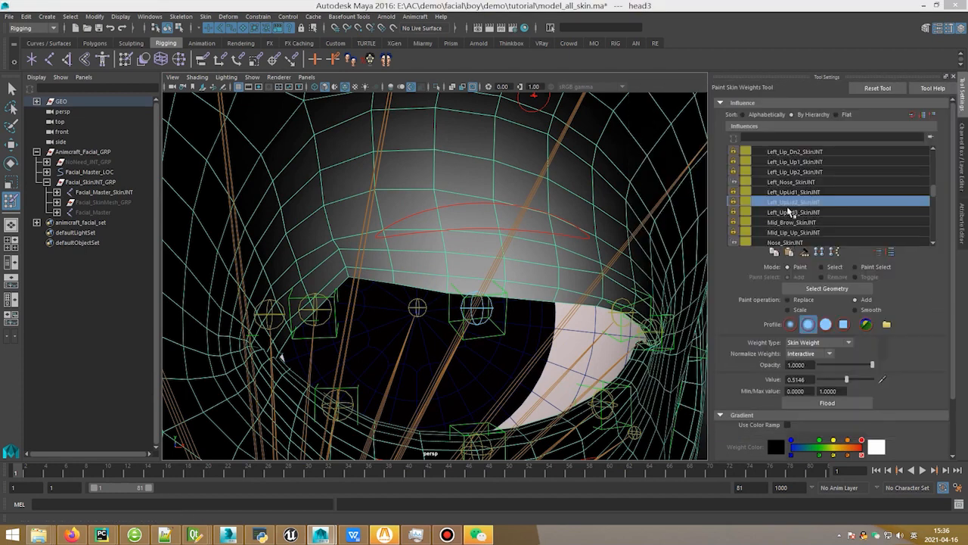
Step: Unlock all skin influences of the head mesh, including the middle left upper eyelid joint Left_UpLid2_SkinJNT
right_click(800, 202)
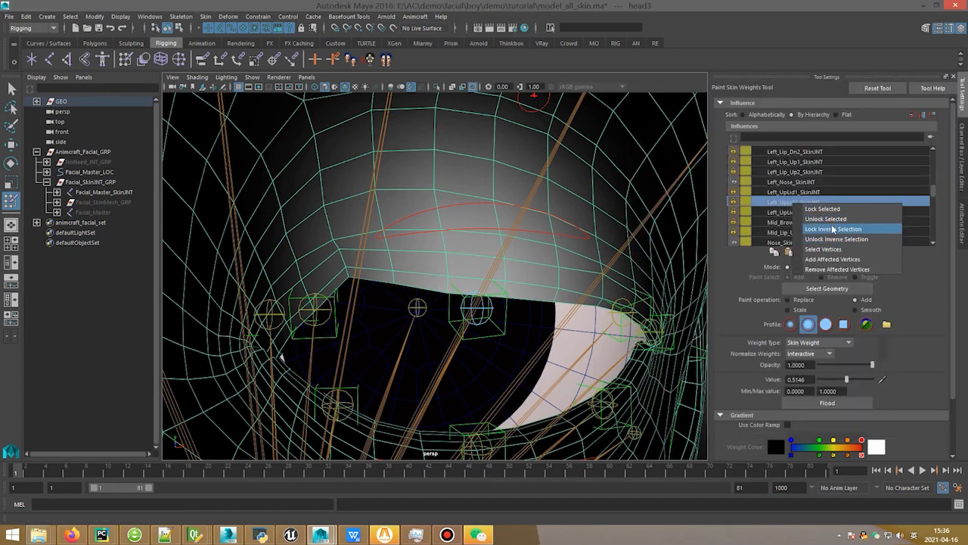
left_click(844, 239)
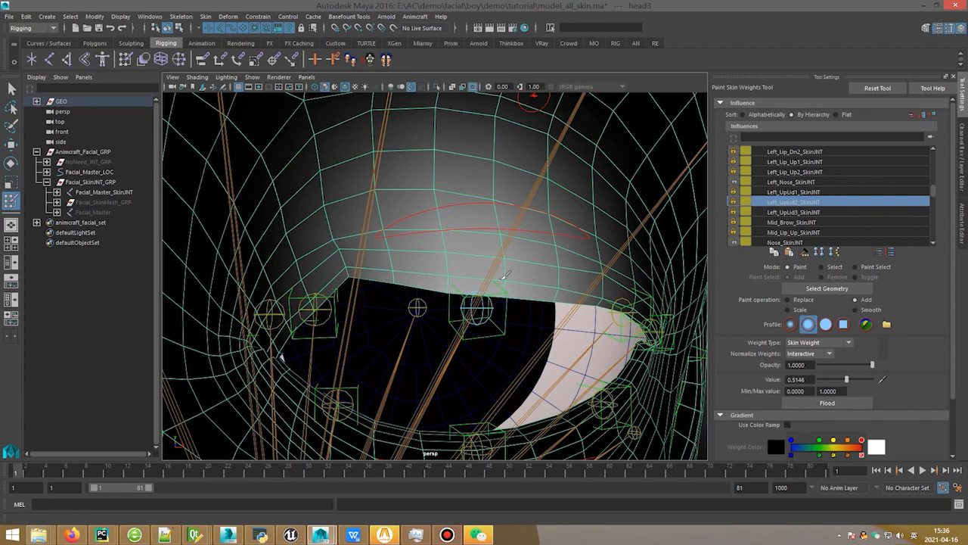
key("ctrl+z")
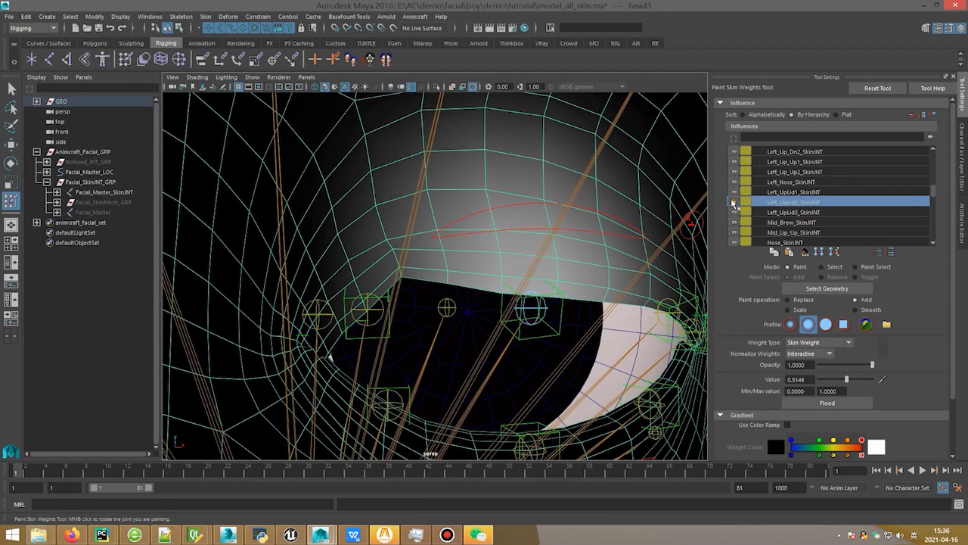
left_click(732, 203)
scroll(393, 288, "up", 2)
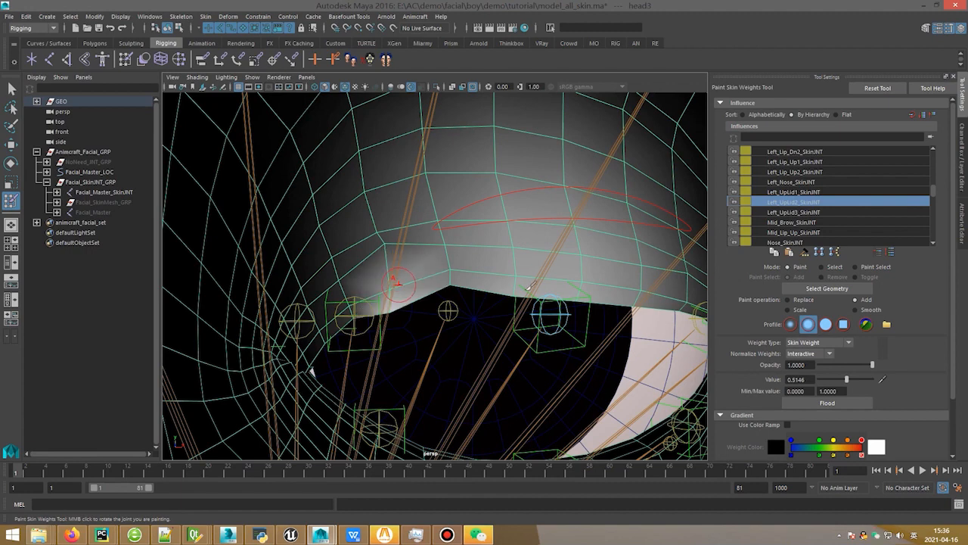
Step: Set the brush value to 0.0777 and paint added Left_UpLid2_SkinJNT weight along the inner part of the upper lid edge
left_click_drag(846, 380, 822, 380)
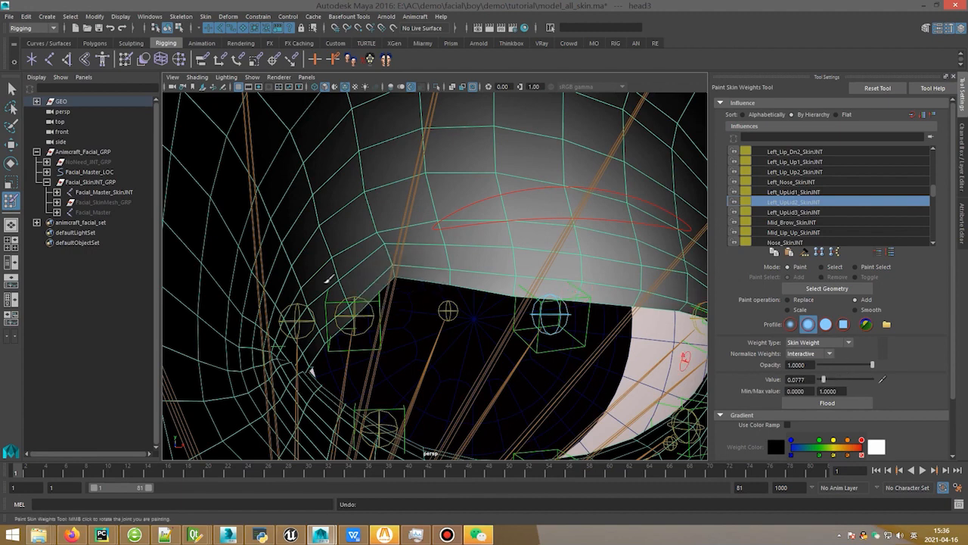
mouse_move(391, 281)
left_mouse_down()
mouse_move(459, 285)
mouse_move(429, 290)
mouse_move(452, 287)
mouse_move(392, 278)
mouse_move(462, 277)
mouse_move(391, 242)
mouse_move(428, 246)
mouse_move(401, 244)
mouse_move(433, 222)
mouse_move(455, 226)
left_mouse_up()
left_click_drag(535, 240, 509, 242, "alt")
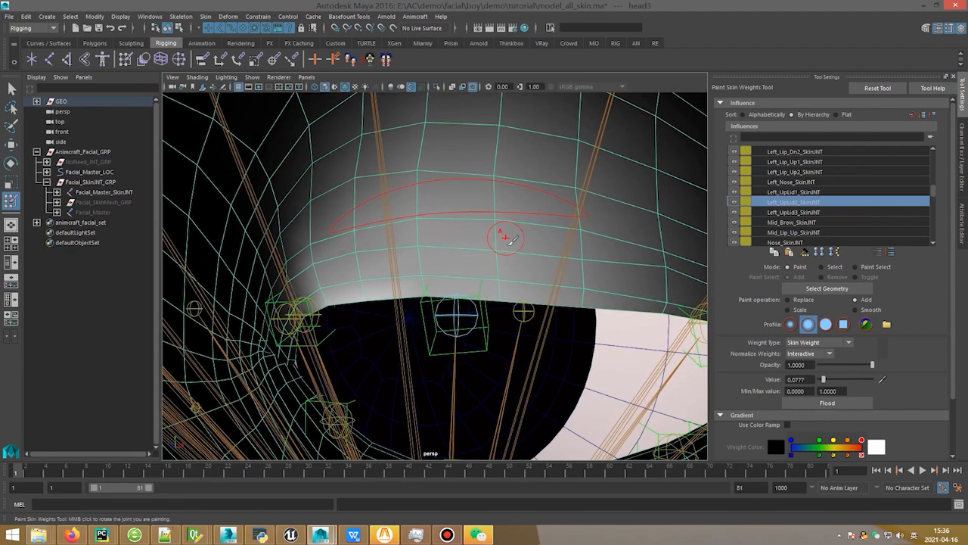
mouse_move(436, 278)
left_mouse_down("alt")
mouse_move(547, 253)
mouse_move(459, 263)
left_mouse_up("alt")
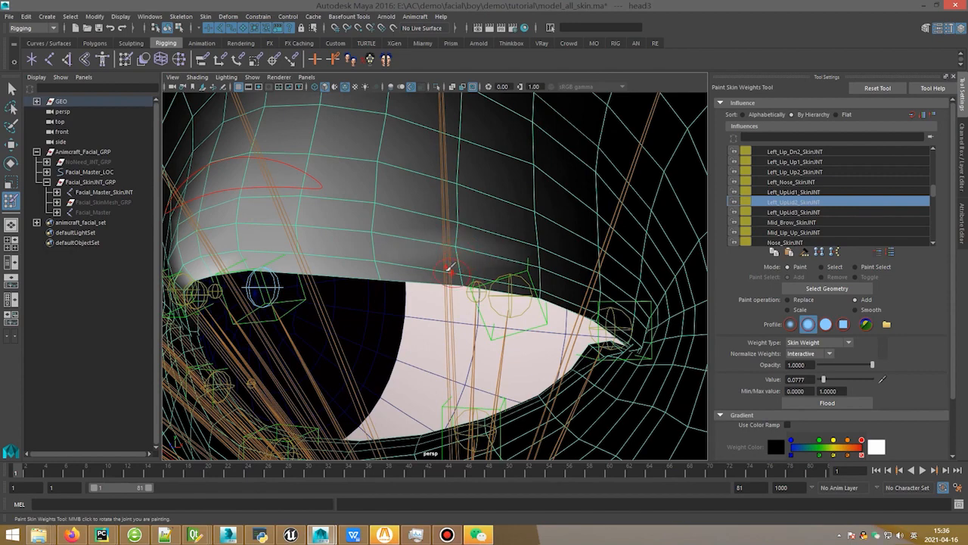
key("ctrl+z")
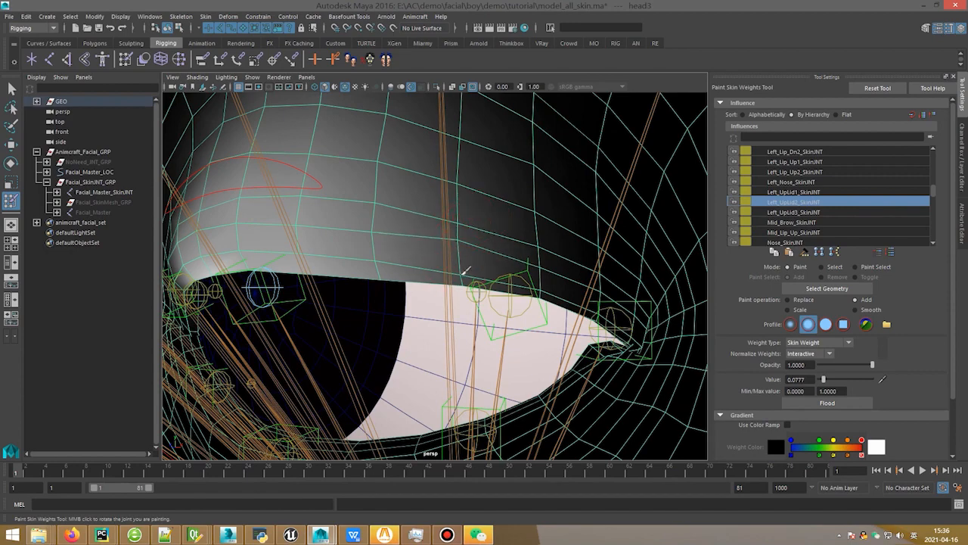
Step: Move the left upper eyelid control down and up to check how the repainted lid edge deforms
mouse_move(484, 274)
left_mouse_down("alt")
mouse_move(405, 261)
mouse_move(395, 296)
left_mouse_up("alt")
right_click_drag(395, 296, 590, 304, "alt")
key("q")
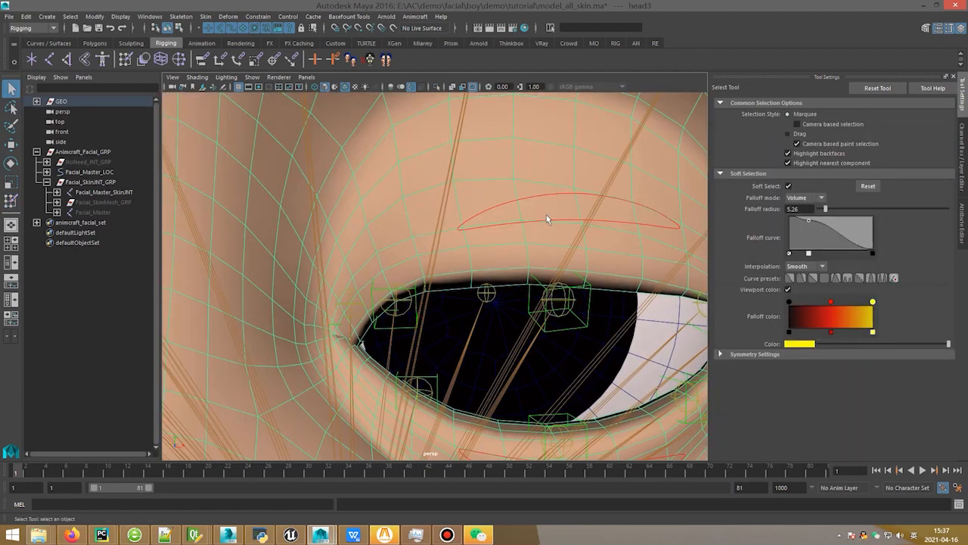
left_click(545, 218)
key("w")
left_click_drag(557, 184, 561, 303)
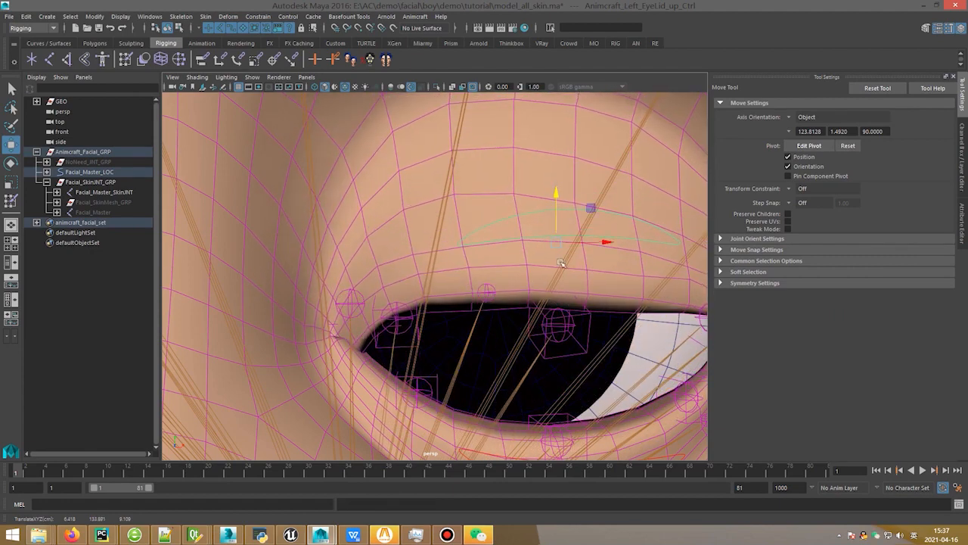
left_click_drag(561, 196, 556, 137)
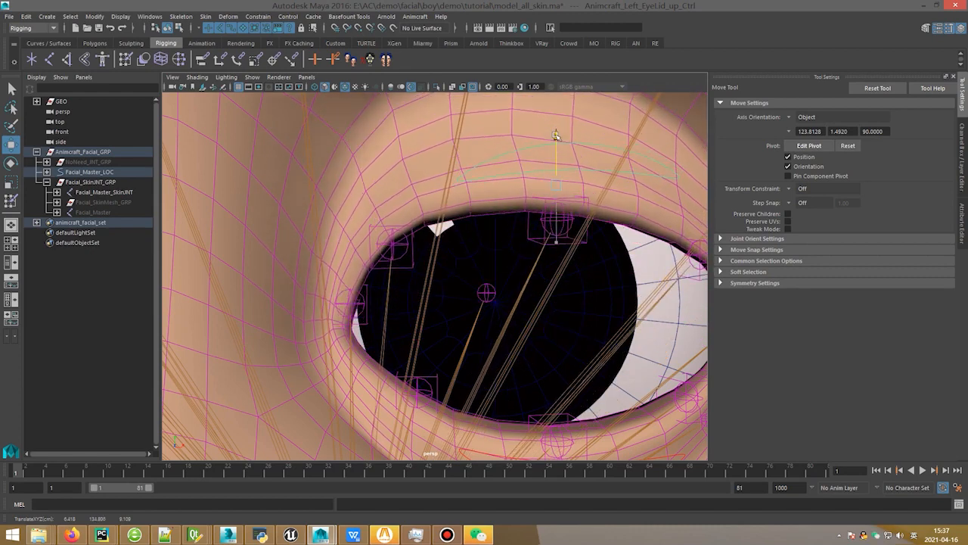
Step: Reselect the left upper eyelid control and lower the raised lid slightly
left_click(361, 306)
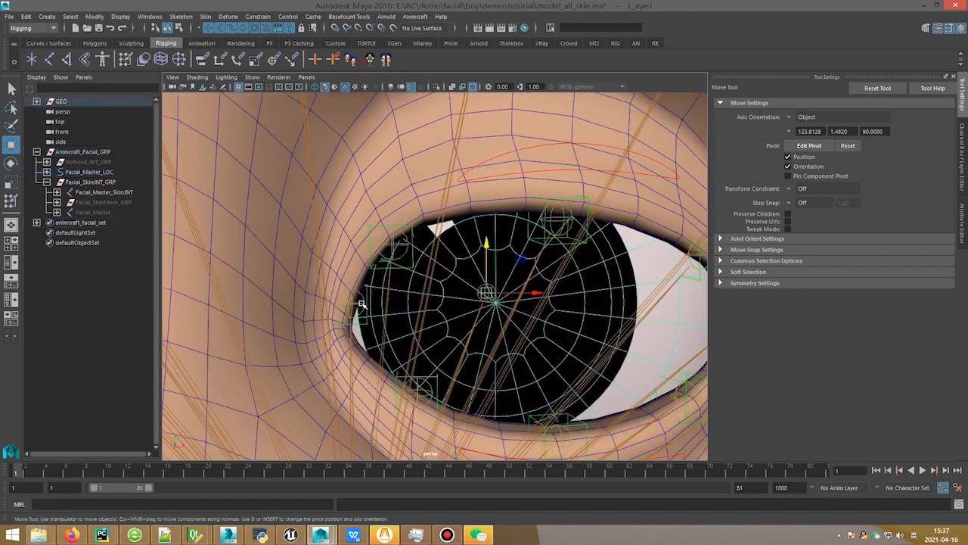
left_click(592, 146)
left_click_drag(557, 141, 558, 167)
Step: Resume painting skin weights on the head mesh and display the weights of the inner eye corner joint, Left_CornerInLid_SkinJNT
key("q")
left_click(473, 222)
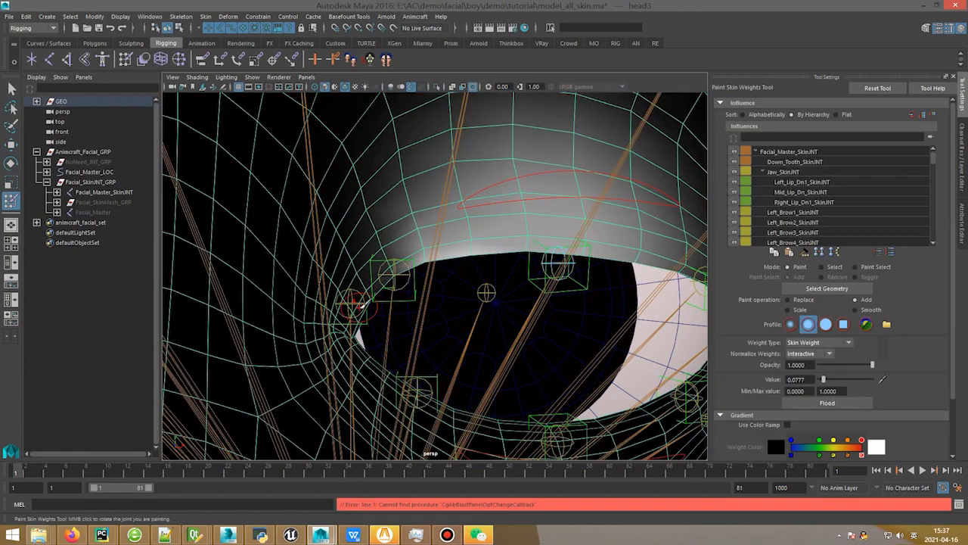
right_click_drag(360, 300, 362, 240)
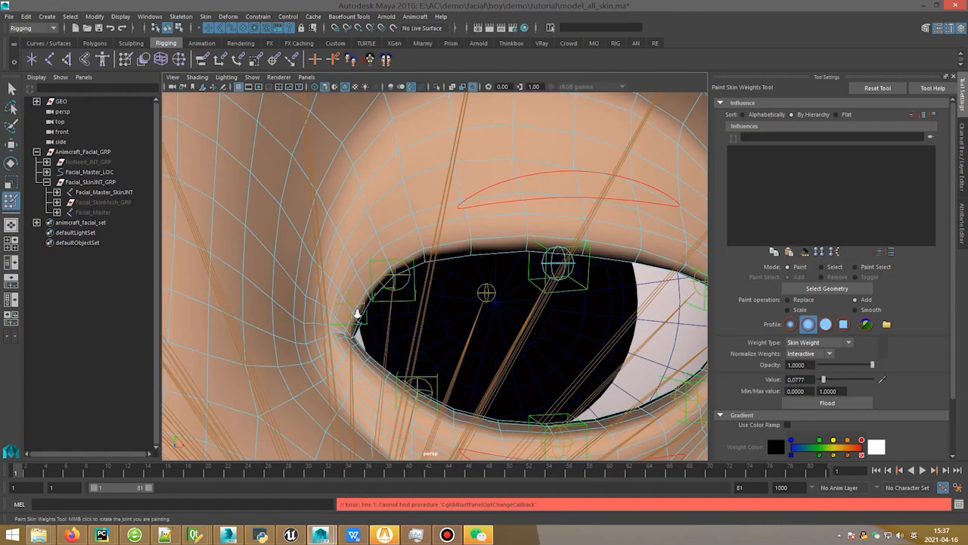
scroll(357, 314, "up", 1)
left_click(360, 302)
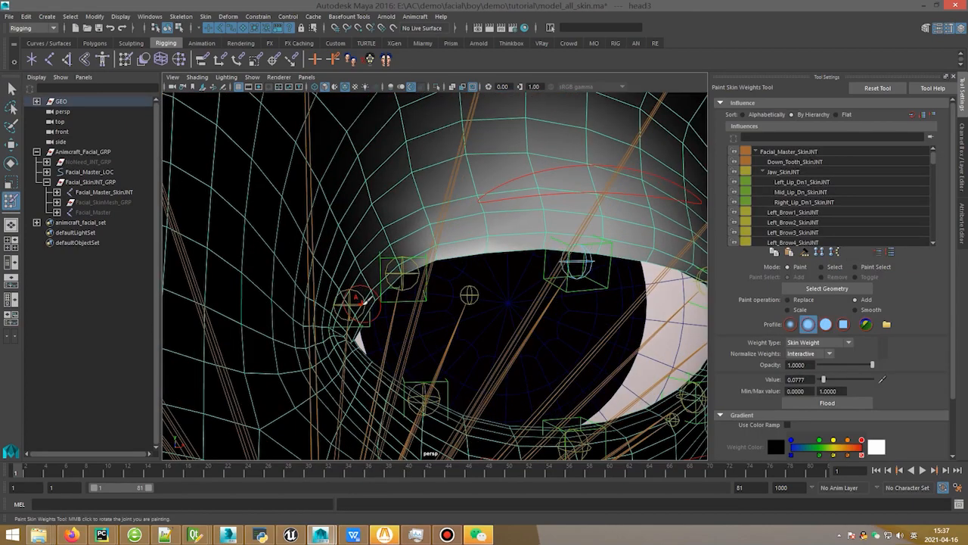
right_click_drag(360, 300, 360, 277)
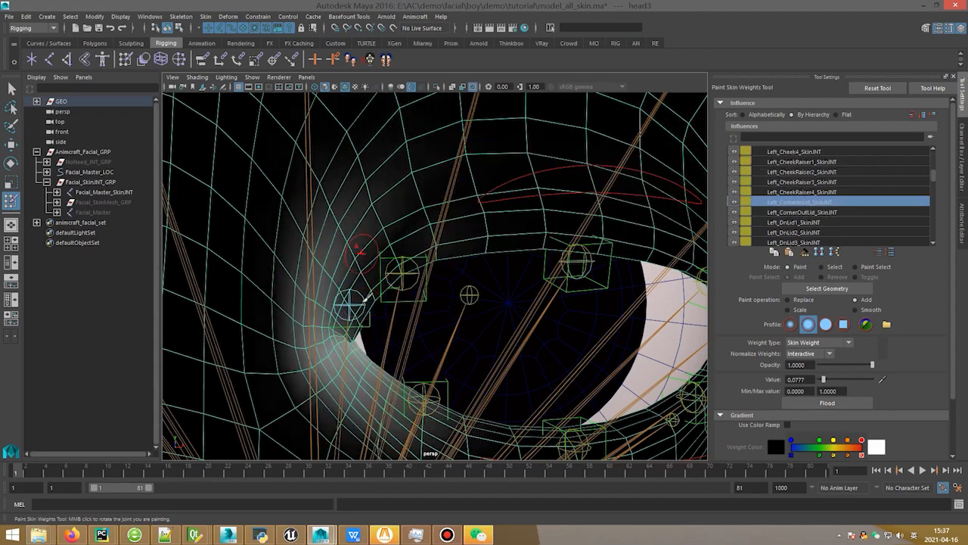
Step: Set the brush value to 0.0583 and paint inner-corner joint weight onto the upper lid edge near the eye's inner corner
mouse_move(360, 303)
left_mouse_down("alt")
mouse_move(363, 335)
mouse_move(398, 291)
mouse_move(401, 337)
left_mouse_up("alt")
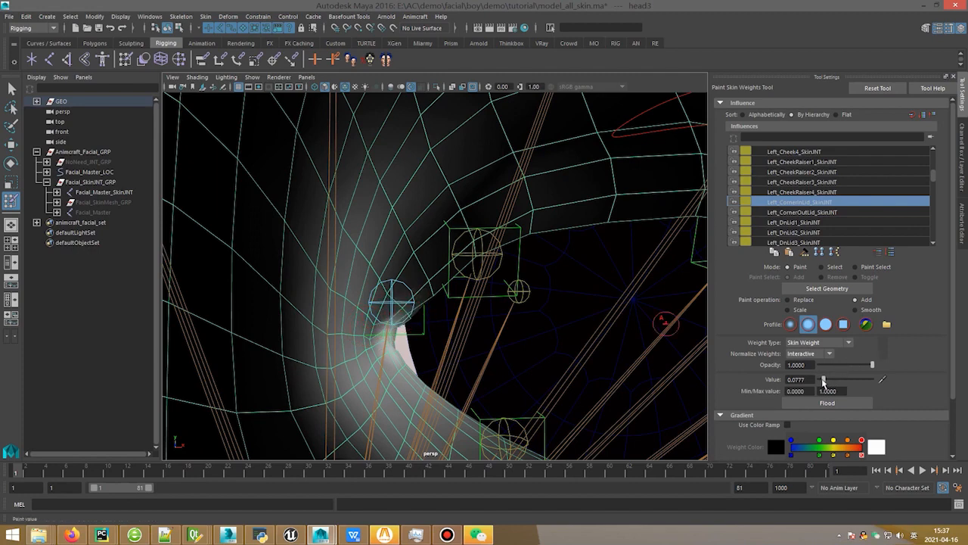
mouse_move(381, 299)
left_mouse_down()
mouse_move(356, 318)
mouse_move(382, 306)
mouse_move(403, 318)
mouse_move(401, 270)
mouse_move(388, 301)
mouse_move(407, 294)
mouse_move(411, 302)
mouse_move(416, 278)
mouse_move(478, 240)
left_mouse_up()
mouse_move(502, 210)
left_mouse_down("alt")
mouse_move(460, 249)
mouse_move(438, 240)
left_mouse_up("alt")
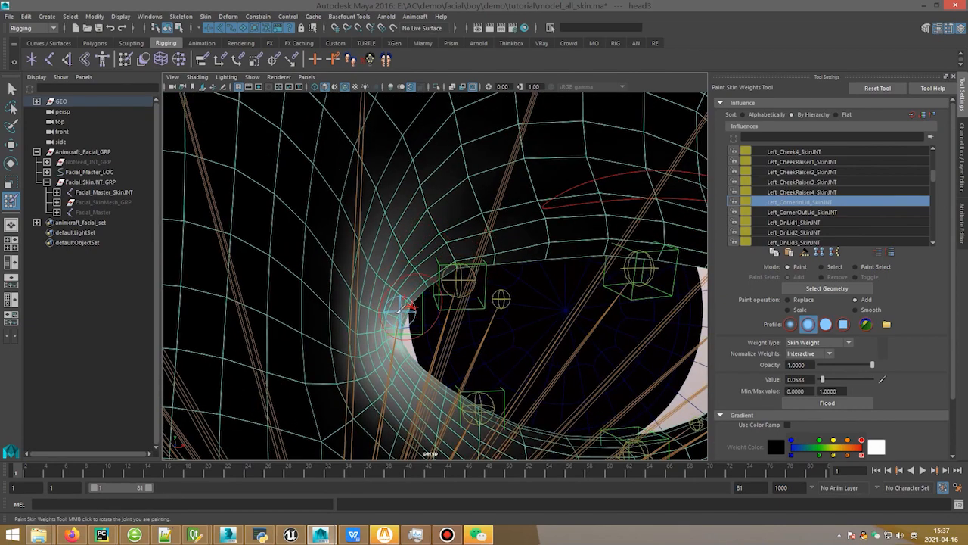
Step: Lower the left upper eyelid control until the eye is nearly closed and inspect the inner part of the lid edge
key("q")
left_click(529, 226)
key("w")
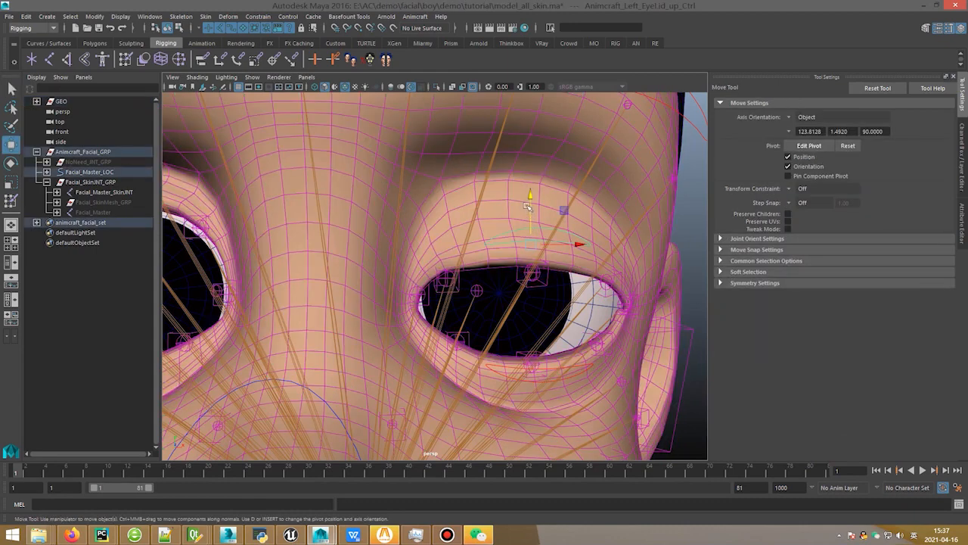
left_click_drag(528, 206, 533, 242)
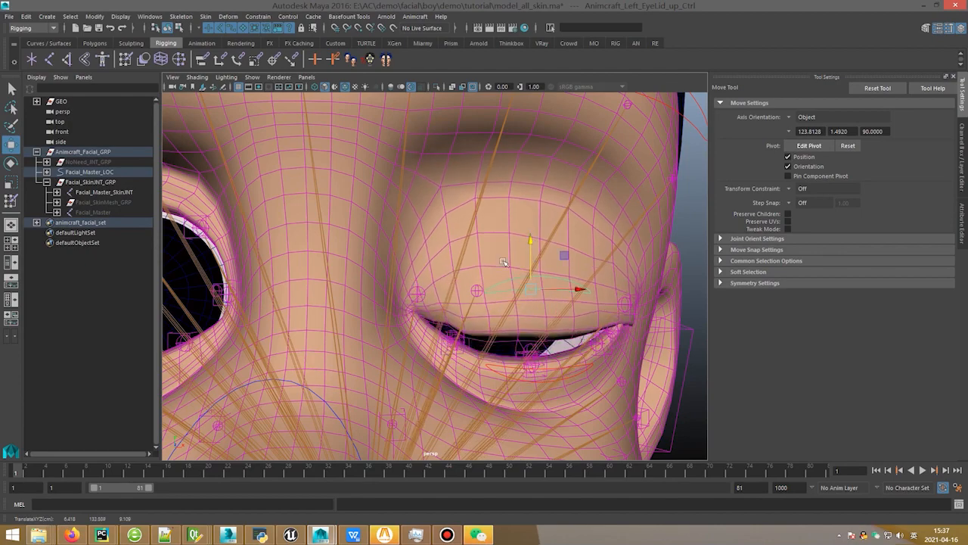
right_click_drag(457, 269, 479, 309, "alt")
Step: Return to weight painting on the head mesh and display the weights of the inner upper eyelid joint, Left_UpLid1_SkinJNT
left_click(429, 282)
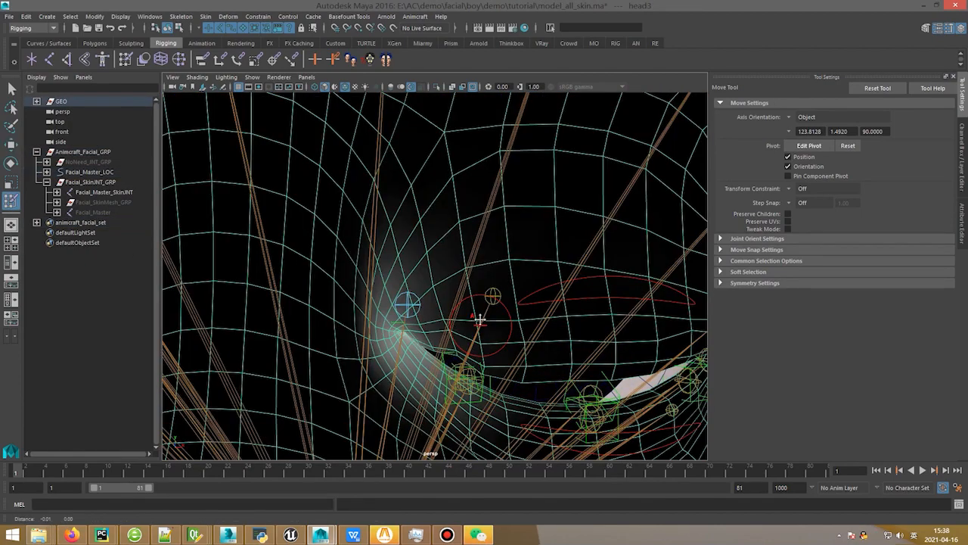
left_click_drag(480, 323, 476, 318, "alt")
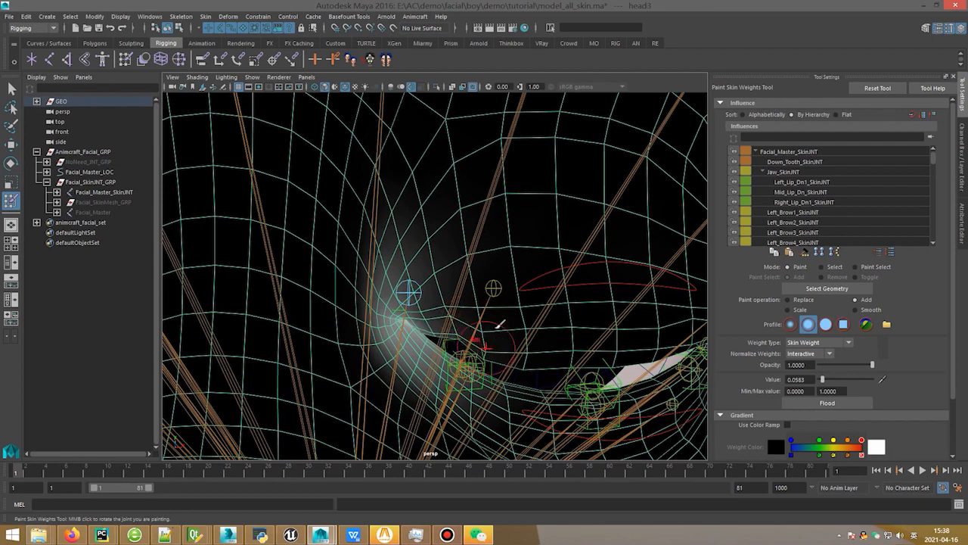
left_click_drag(519, 335, 510, 357, "alt")
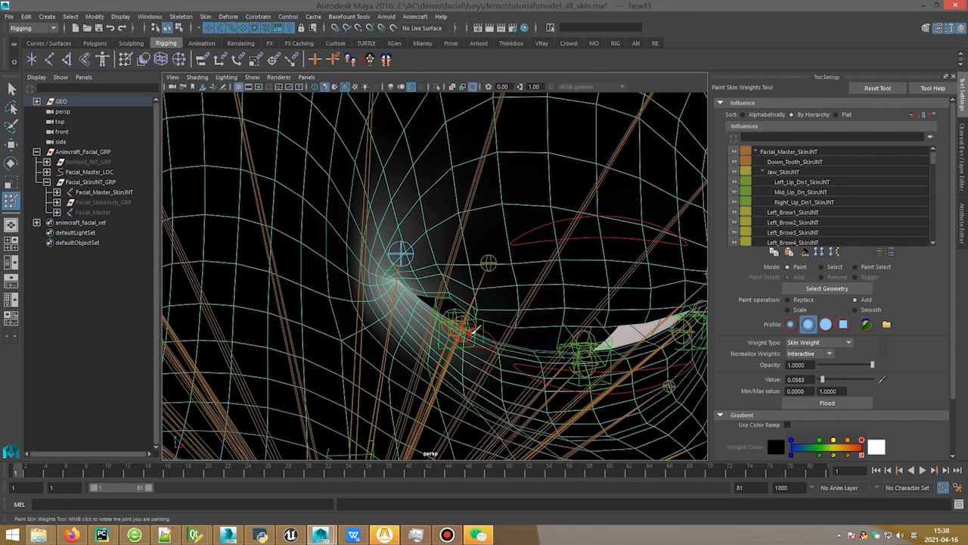
right_click_drag(469, 300, 477, 229)
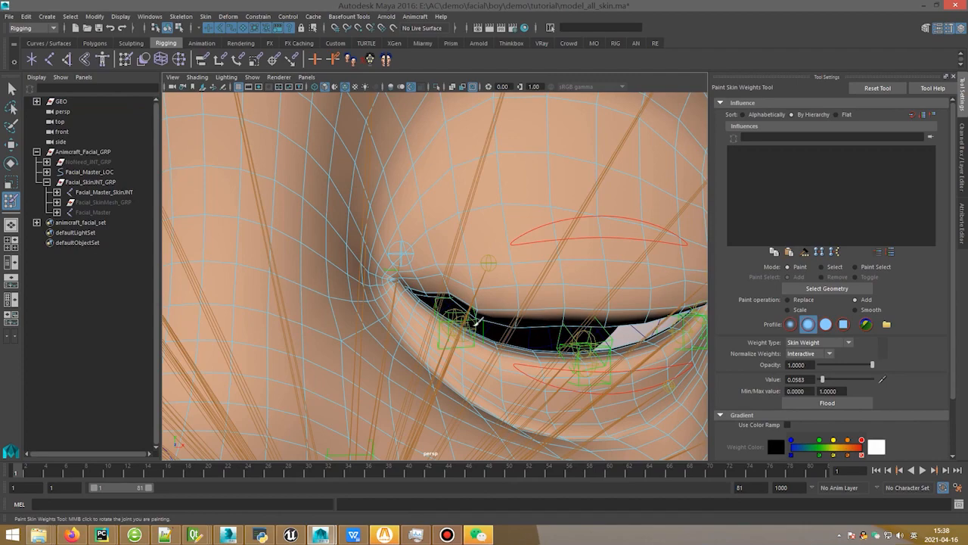
key("ctrl+z")
left_click_drag(499, 318, 482, 306, "alt")
mouse_move(450, 306)
right_mouse_down()
mouse_move(446, 270)
mouse_move(463, 264)
mouse_move(470, 294)
right_mouse_up()
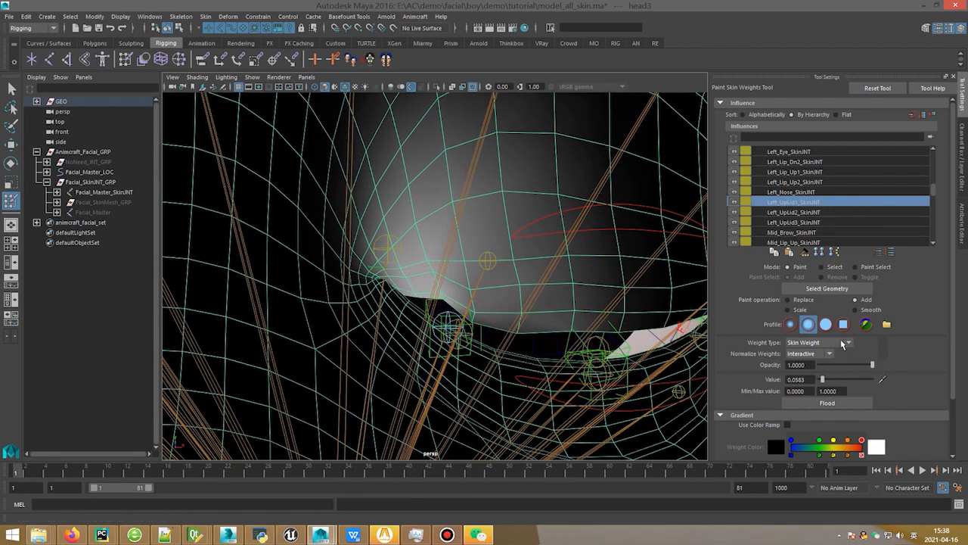
Step: Paint added Left_UpLid1_SkinJNT weight at value 0.0583 along the jagged inner edge of the nearly closed lid
right_click_drag(404, 306, 445, 298, "alt")
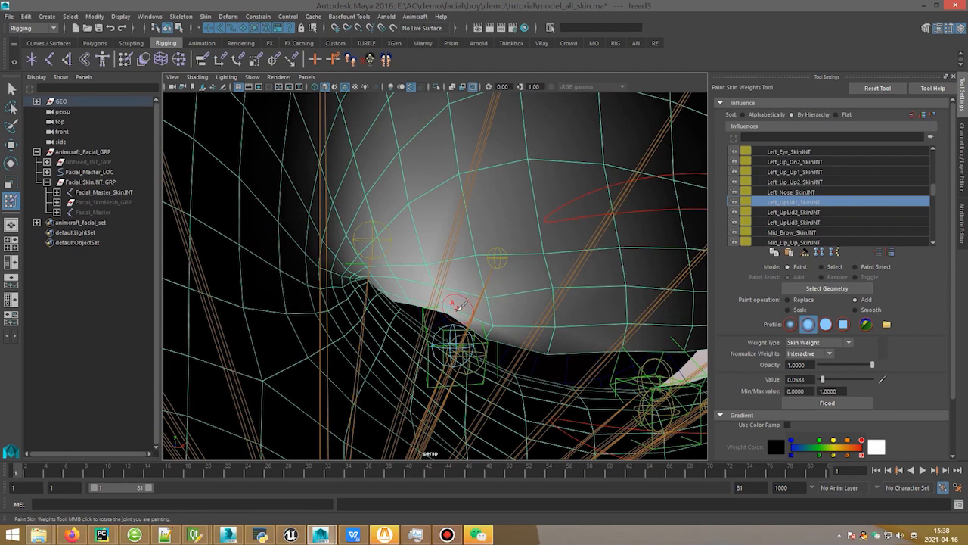
mouse_move(453, 321)
left_mouse_down()
mouse_move(413, 305)
mouse_move(440, 310)
left_mouse_up()
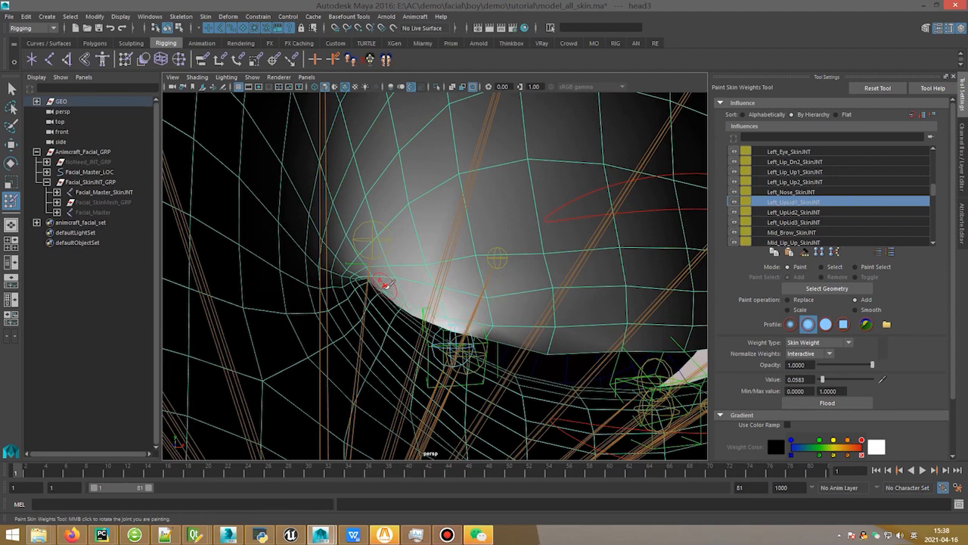
left_click_drag(414, 298, 385, 273)
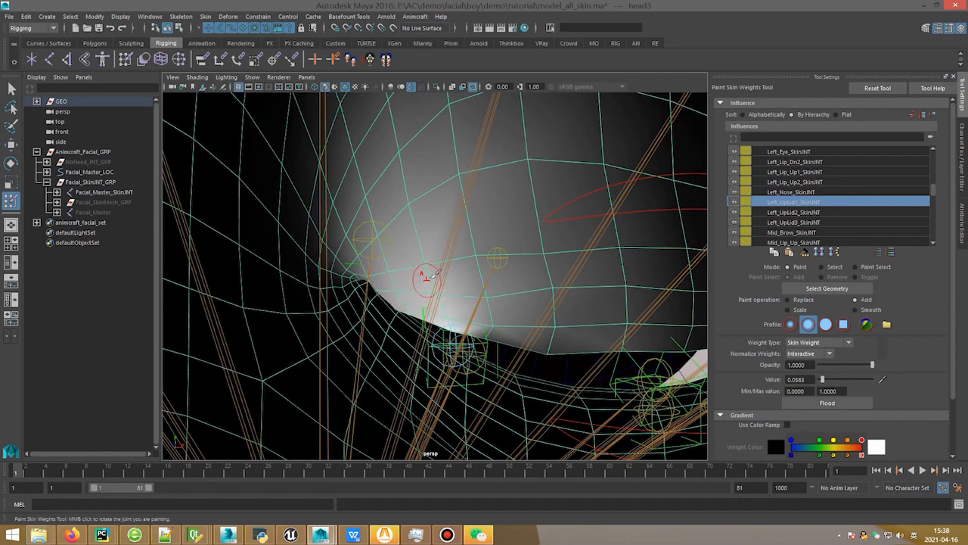
left_click_drag(495, 319, 483, 324, "alt")
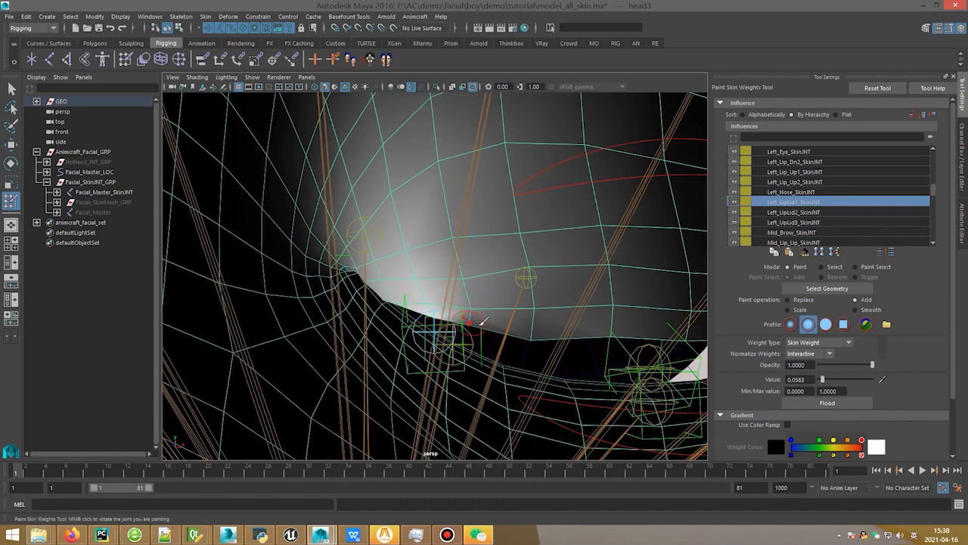
mouse_move(553, 320)
left_mouse_down("alt")
mouse_move(525, 297)
mouse_move(525, 310)
left_mouse_up("alt")
Step: Raise the left upper eyelid control partway and check the smoothness of the repainted inner lid edge
key("q")
mouse_move(432, 283)
left_mouse_down("alt")
mouse_move(493, 320)
mouse_move(484, 307)
left_mouse_up("alt")
scroll(478, 272, "up", 3)
left_click(477, 270)
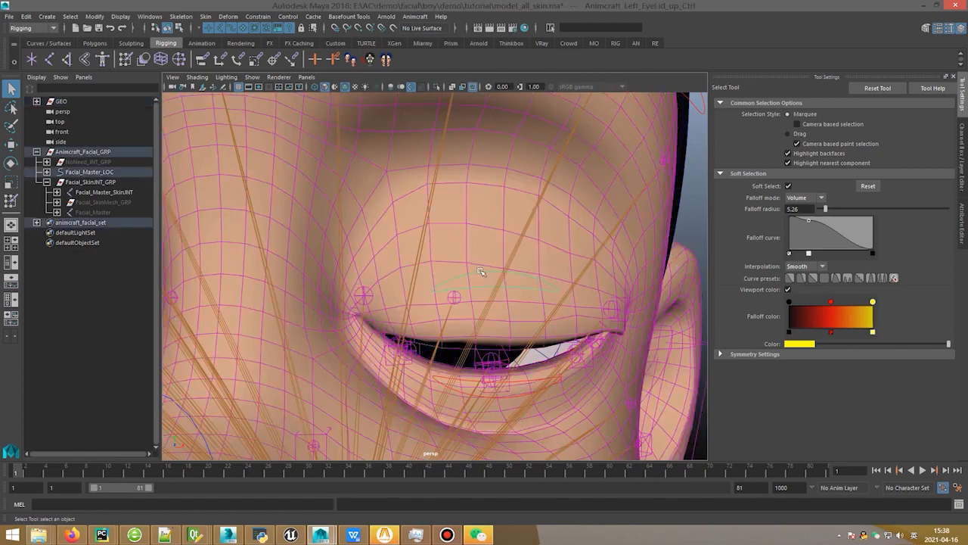
key("w")
left_click_drag(490, 256, 505, 203)
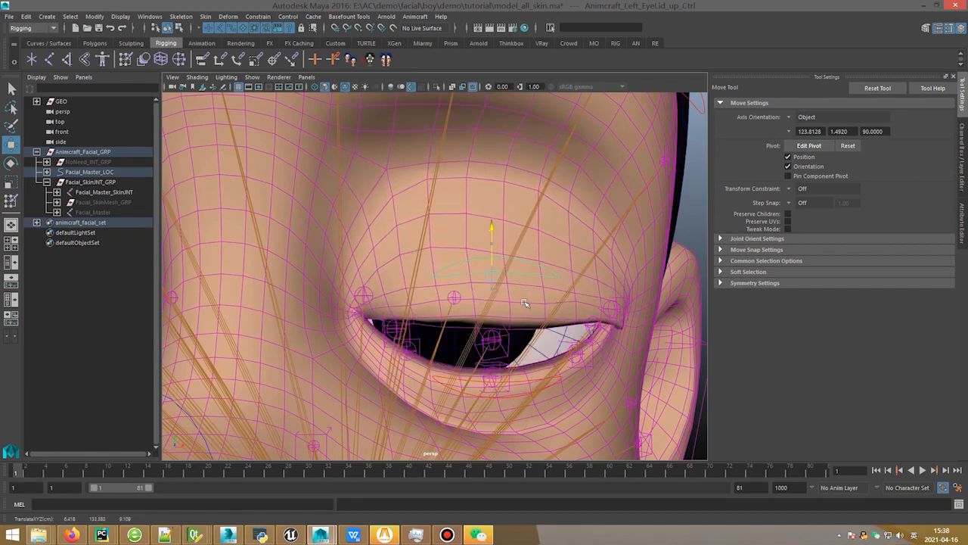
left_click_drag(525, 302, 524, 301)
Step: Raise the left upper eyelid control further and inspect the lid's deformation at the outer eye corner from the side
left_click_drag(525, 301, 563, 296, "alt")
right_click_drag(485, 289, 515, 277, "alt")
right_click_drag(542, 232, 442, 203, "alt")
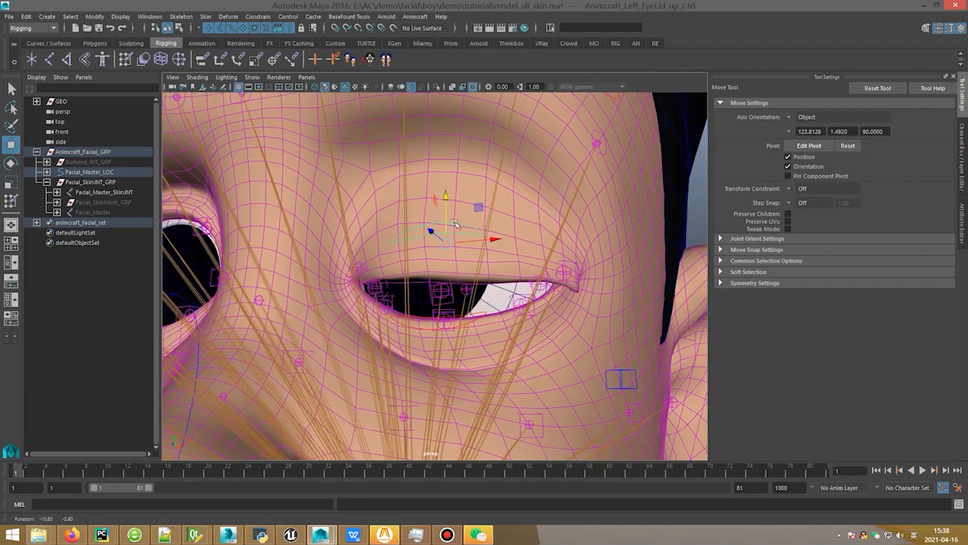
left_click_drag(448, 201, 484, 186)
left_click_drag(556, 267, 538, 268, "alt")
scroll(539, 268, "up", 5)
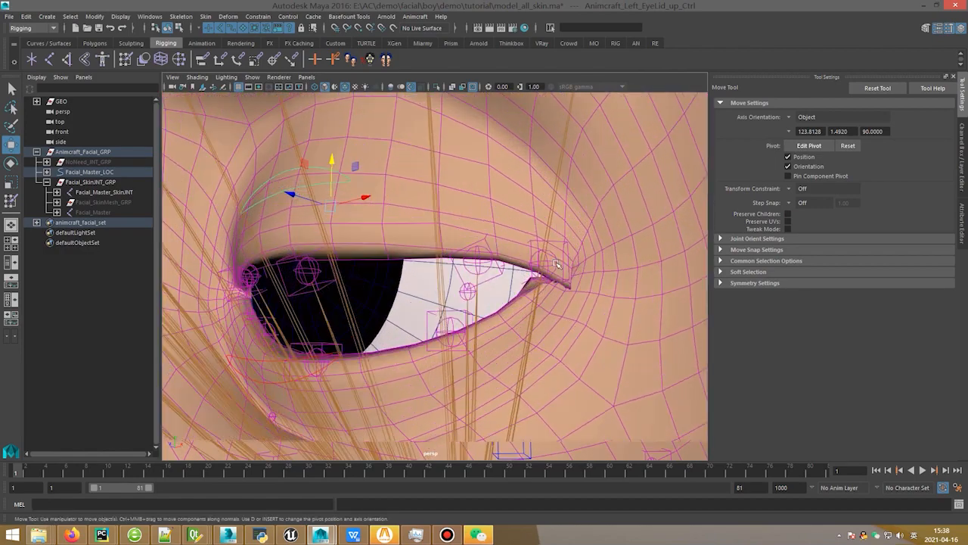
middle_click_drag(393, 195, 387, 145)
Step: Return to weight painting on the head mesh and display the weights of the outer eye corner joint, Left_CornerOutLid_SkinJNT
left_click(11, 202)
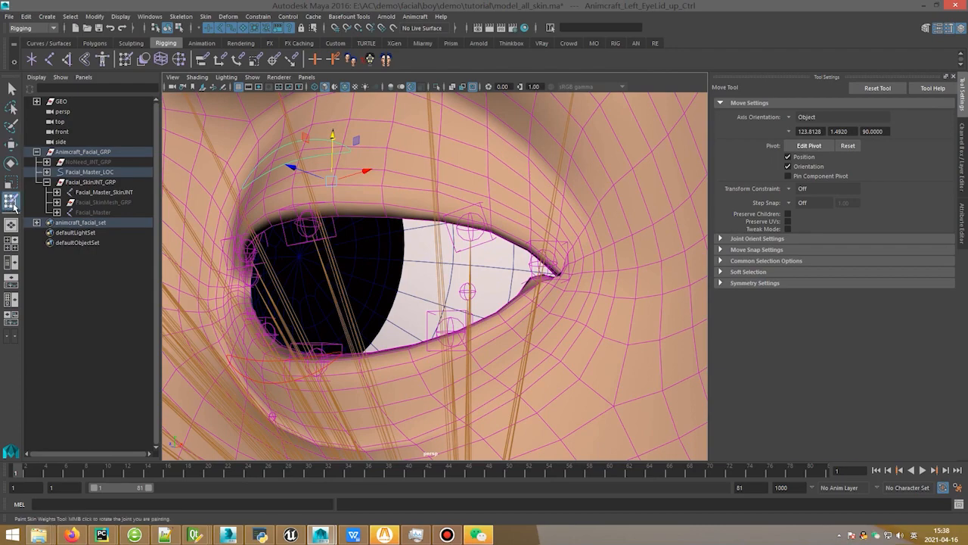
key("q")
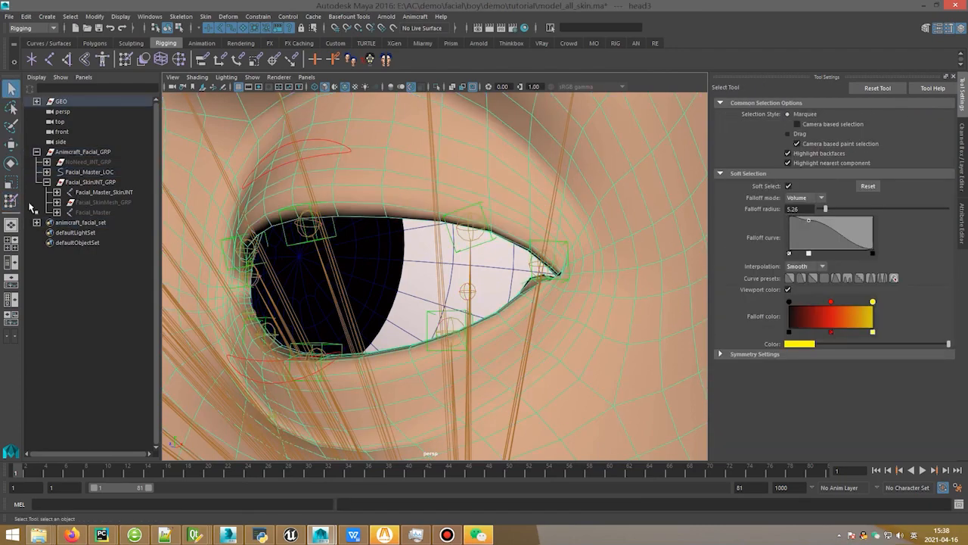
key("y")
mouse_move(381, 200)
left_mouse_down("alt")
mouse_move(366, 215)
mouse_move(324, 195)
mouse_move(320, 205)
left_mouse_up("alt")
left_click_drag(301, 251, 324, 248, "alt")
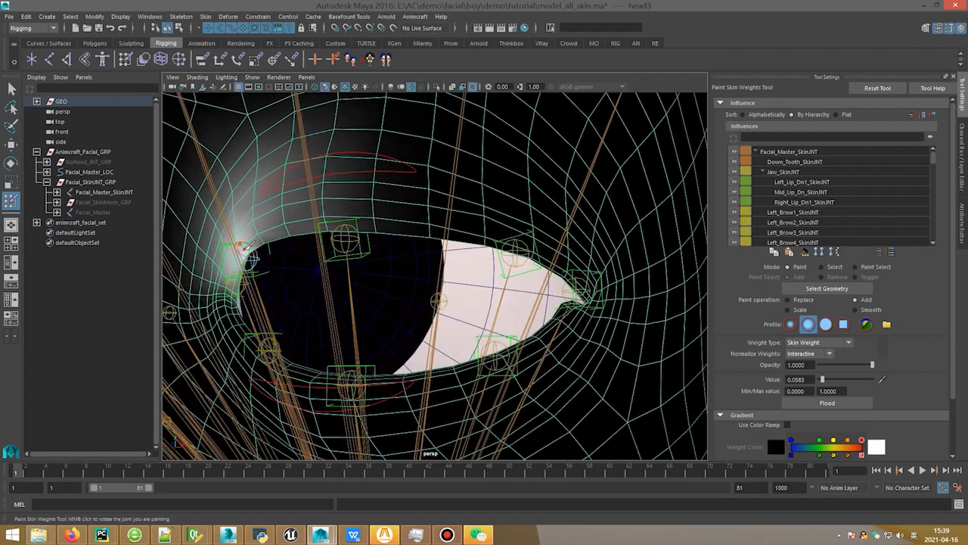
left_click_drag(514, 250, 478, 254, "alt")
scroll(522, 271, "up", 5)
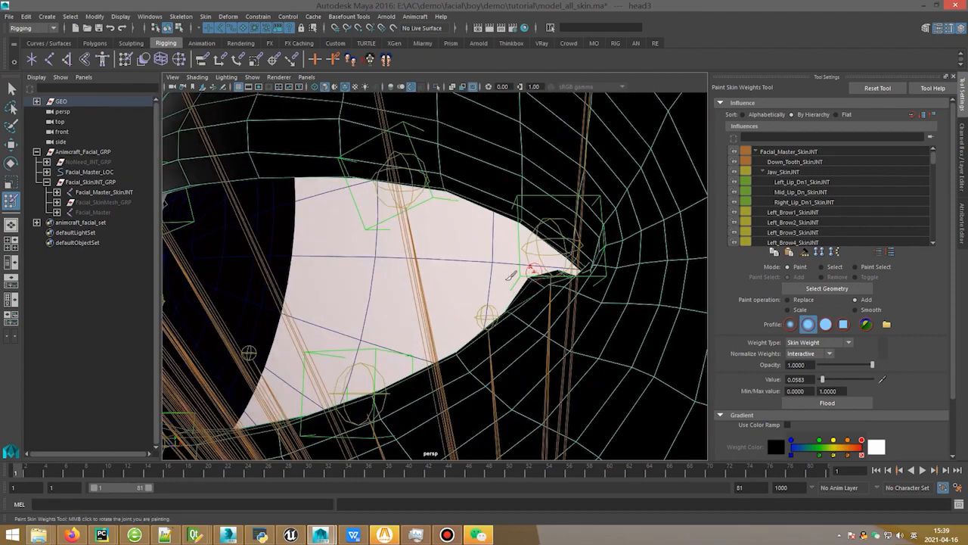
left_click_drag(528, 287, 516, 283, "alt")
right_click_drag(481, 266, 482, 239)
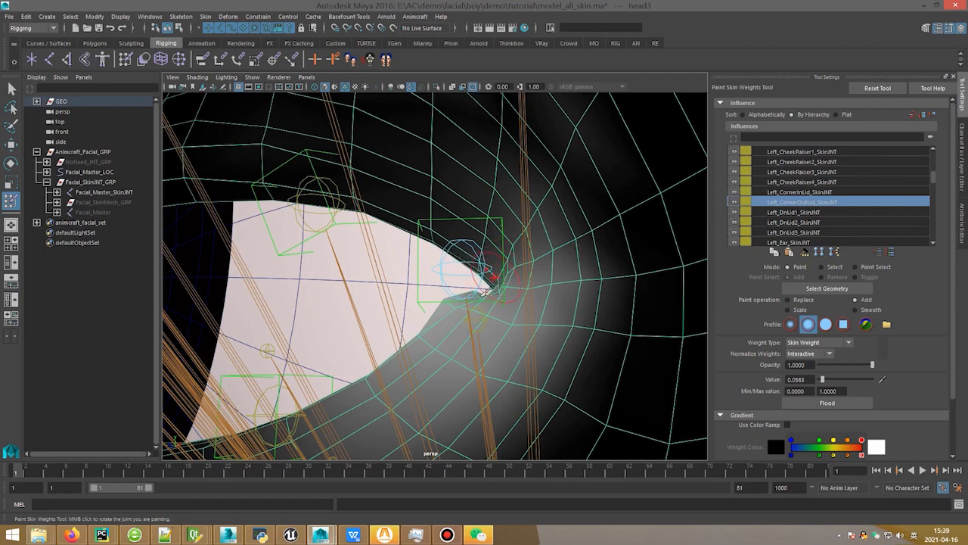
Step: Paint added Left_CornerOutLid_SkinJNT weight at value 0.0583 around the outer corner of the left eye
mouse_move(484, 292)
left_mouse_down()
mouse_move(495, 281)
mouse_move(486, 287)
mouse_move(529, 287)
left_mouse_up()
mouse_move(528, 288)
middle_mouse_down("alt")
mouse_move(498, 264)
mouse_move(490, 276)
middle_mouse_up("alt")
left_click_drag(540, 286, 497, 267)
mouse_move(497, 267)
left_mouse_down("alt")
mouse_move(399, 242)
mouse_move(443, 216)
mouse_move(423, 209)
left_mouse_up("alt")
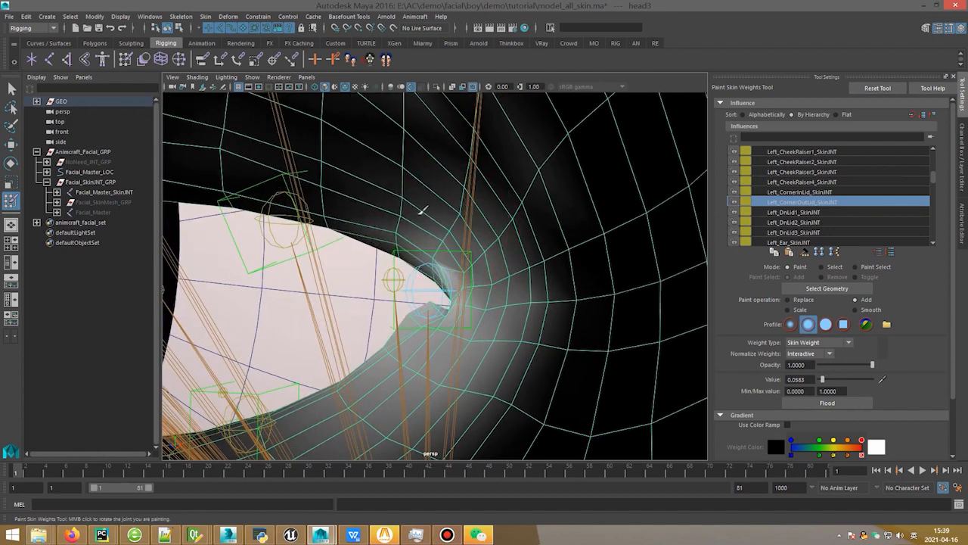
mouse_move(432, 270)
left_mouse_down("alt")
mouse_move(516, 272)
mouse_move(482, 253)
mouse_move(499, 298)
left_mouse_up("alt")
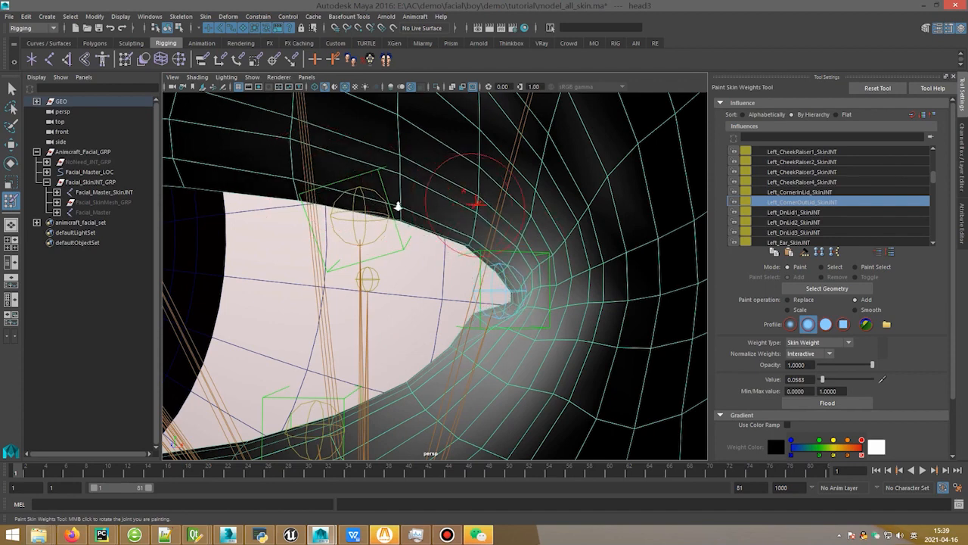
right_click_drag(398, 207, 392, 207, "alt")
left_click_drag(450, 192, 415, 195, "alt")
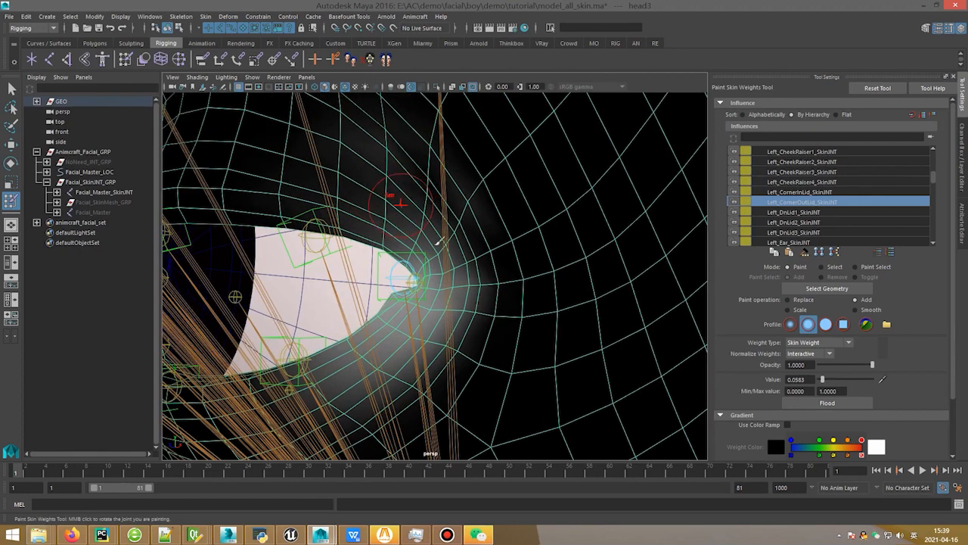
left_click_drag(427, 256, 447, 221, "alt")
Step: Lower the left upper eyelid control to test the outer eye corner's deformation up close, and undo the move
key("q")
right_click_drag(448, 221, 388, 237, "alt")
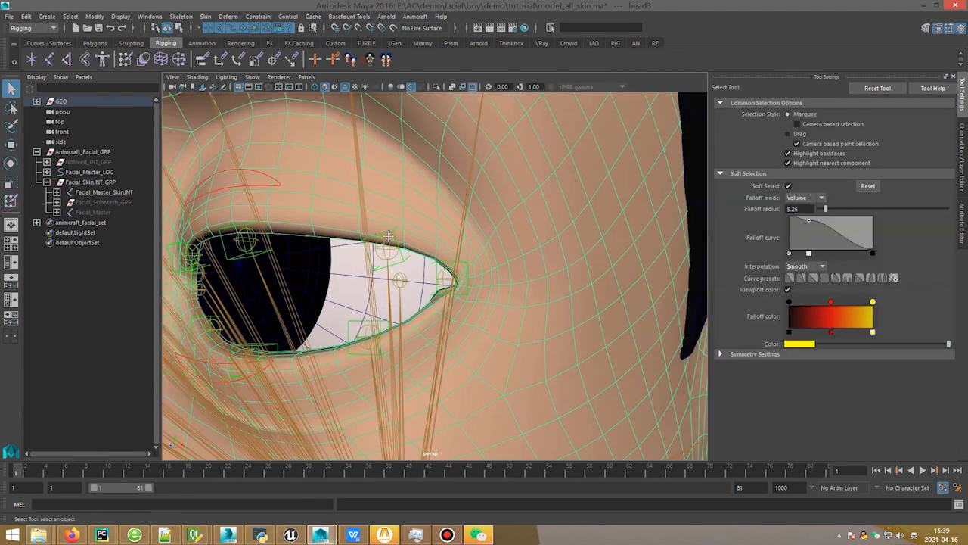
left_click_drag(388, 237, 324, 205, "alt")
left_click(326, 186)
key("w")
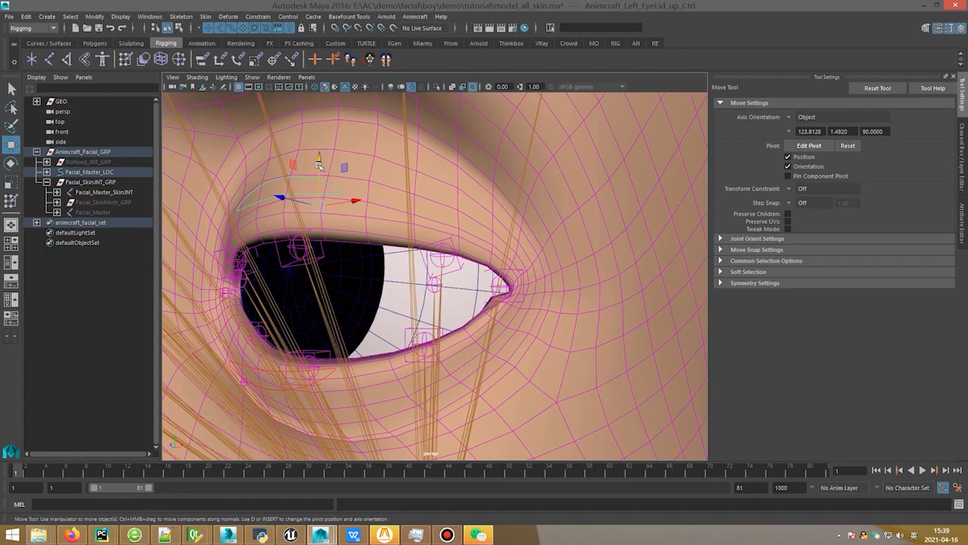
left_click_drag(319, 165, 328, 252)
right_click_drag(424, 264, 476, 288, "alt")
left_click_drag(476, 287, 475, 254, "alt")
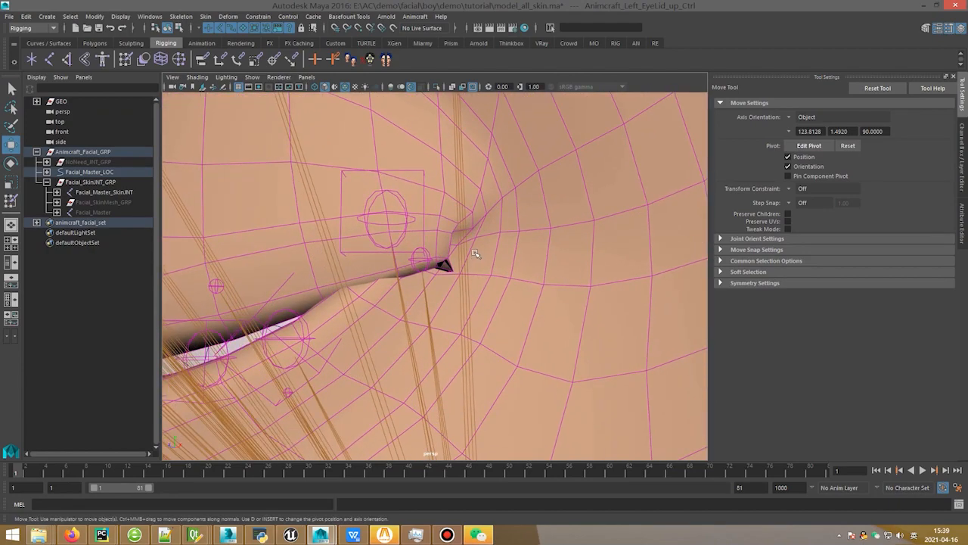
key("ctrl+z")
key("ctrl+z")
key("ctrl+z")
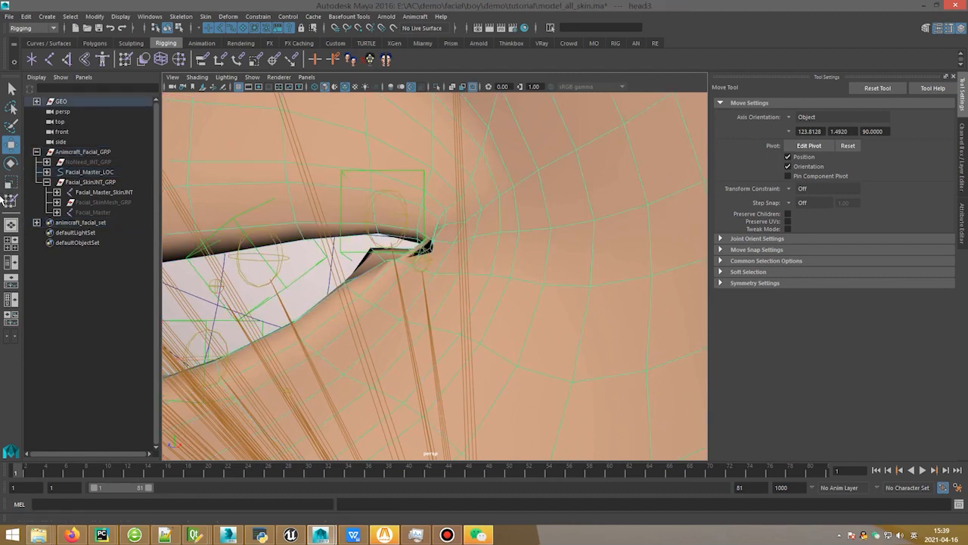
Step: Resume weight painting and add Left_CornerOutLid_SkinJNT weight at value 0.0583 along the upper lid edge beside the outer corner
left_click(11, 200)
scroll(359, 277, "up", 4)
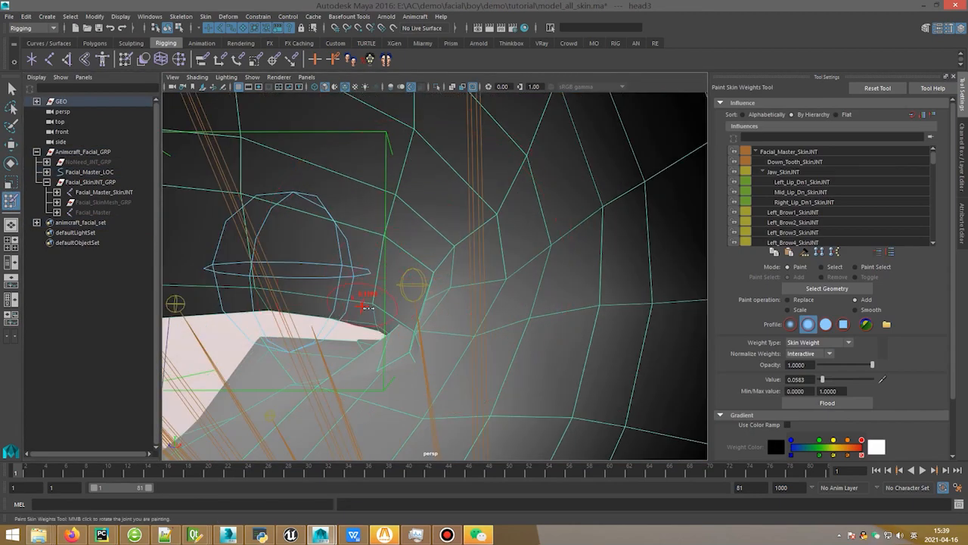
left_click_drag(377, 318, 381, 295)
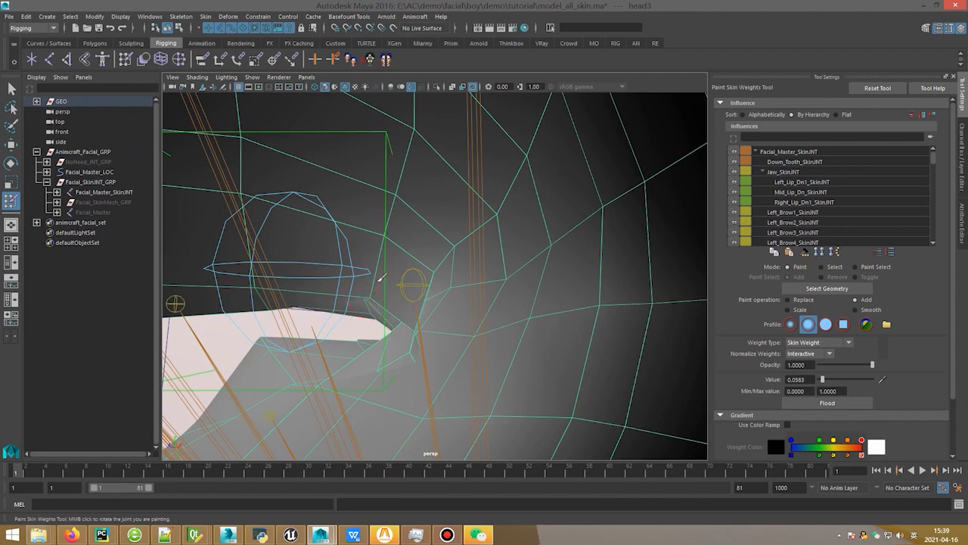
left_click(380, 280)
left_click(388, 238)
mouse_move(425, 316)
left_mouse_down("alt")
mouse_move(430, 305)
mouse_move(452, 304)
left_mouse_up("alt")
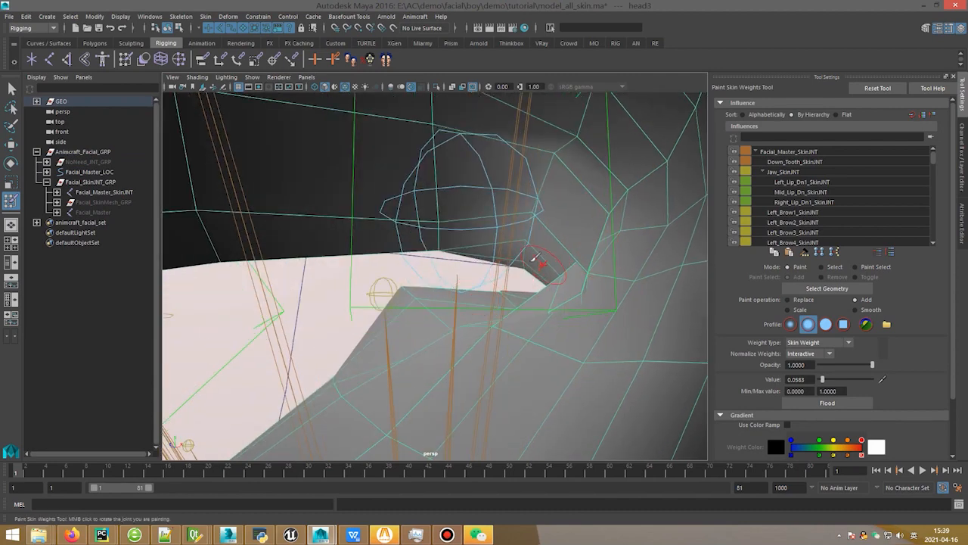
left_click_drag(535, 260, 520, 258)
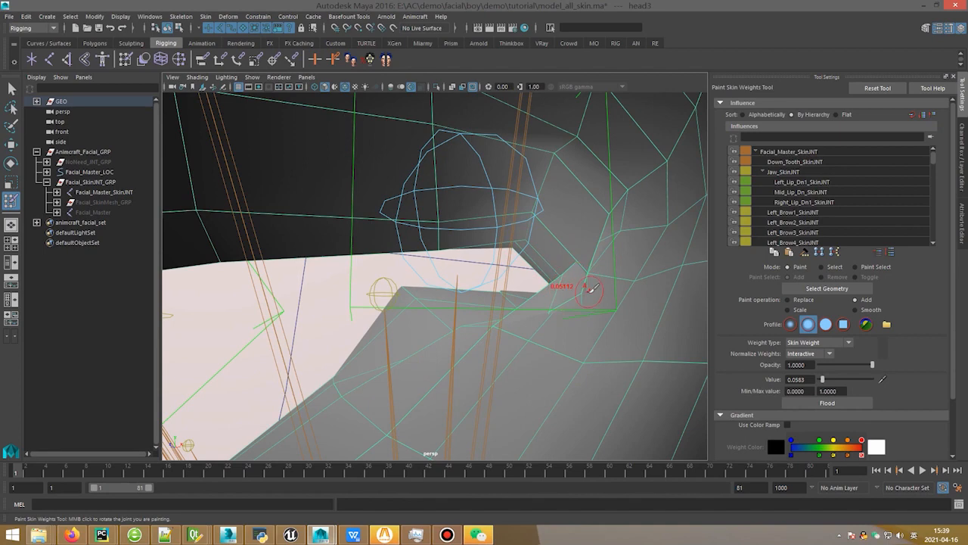
Step: Add more Left_CornerOutLid_SkinJNT weight at value 0.0583 on the inner rim and folded surfaces of the outer eye corner
mouse_move(592, 268)
left_mouse_down()
mouse_move(540, 223)
mouse_move(540, 267)
mouse_move(692, 222)
mouse_move(426, 251)
mouse_move(359, 208)
mouse_move(507, 270)
left_mouse_up()
left_click(606, 210)
left_click(624, 189)
left_click(456, 234)
left_click(456, 233)
left_click(457, 230)
mouse_move(590, 278)
left_mouse_down("alt")
mouse_move(465, 275)
mouse_move(500, 283)
mouse_move(471, 276)
mouse_move(536, 320)
mouse_move(497, 274)
mouse_move(511, 308)
mouse_move(476, 268)
mouse_move(514, 288)
mouse_move(556, 283)
mouse_move(572, 303)
mouse_move(549, 306)
left_mouse_up("alt")
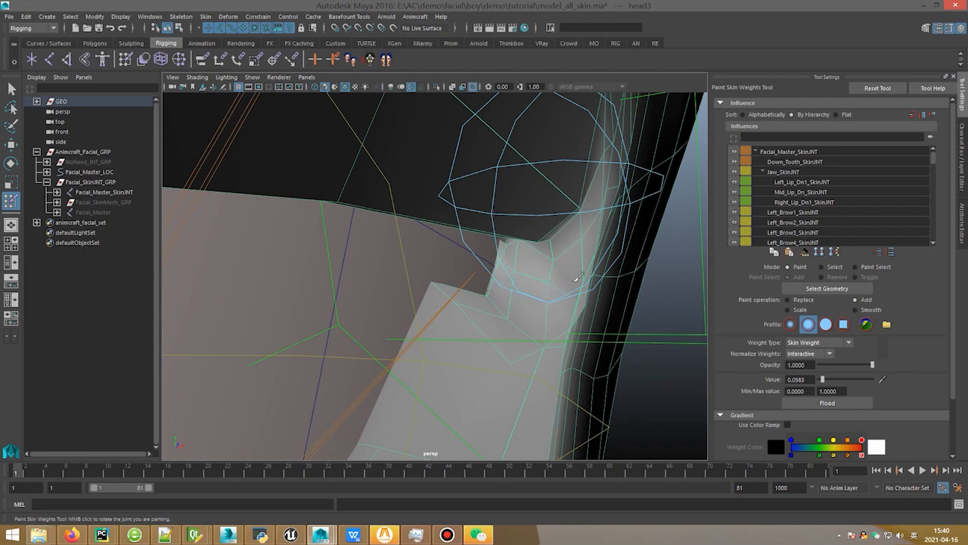
left_click_drag(590, 300, 595, 295, "alt")
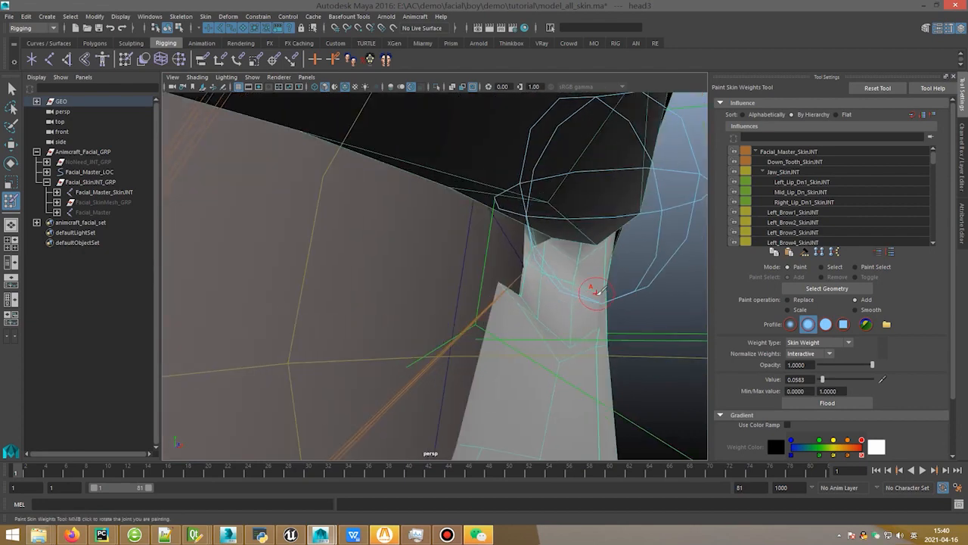
mouse_move(520, 280)
left_mouse_down()
mouse_move(548, 310)
mouse_move(585, 324)
mouse_move(593, 303)
mouse_move(388, 281)
mouse_move(385, 294)
mouse_move(408, 316)
mouse_move(459, 331)
mouse_move(428, 342)
left_mouse_up()
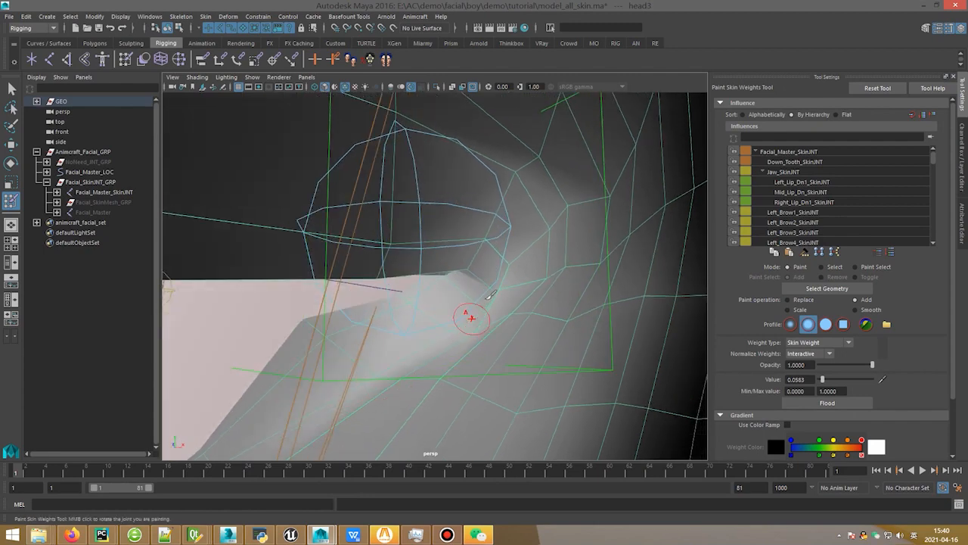
Step: Smooth the Left_CornerOutLid_SkinJNT weights around the outer eye corner, undoing the last two strokes
left_click_drag(510, 286, 481, 291, "alt")
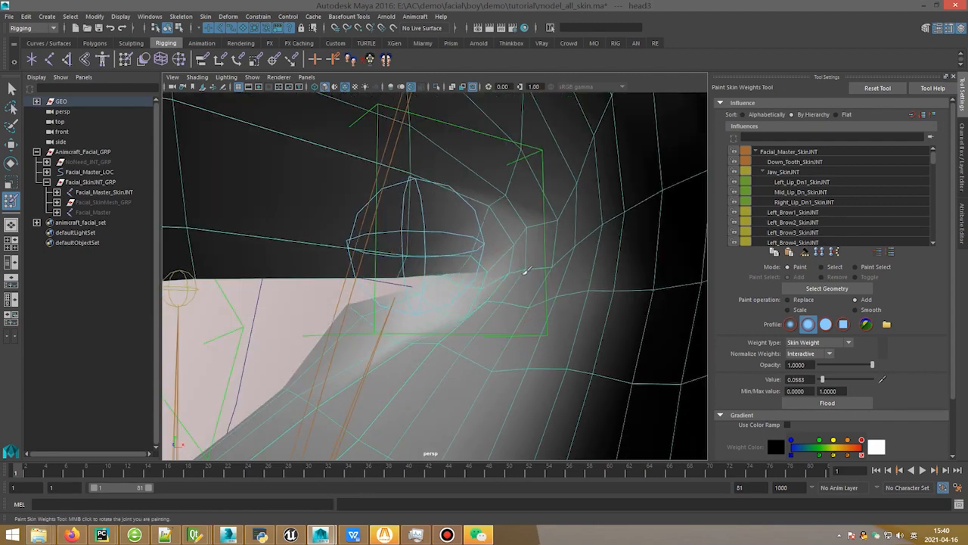
mouse_move(534, 232)
left_mouse_down("shift")
mouse_move(503, 227)
mouse_move(535, 188)
mouse_move(489, 219)
mouse_move(508, 236)
left_mouse_up("shift")
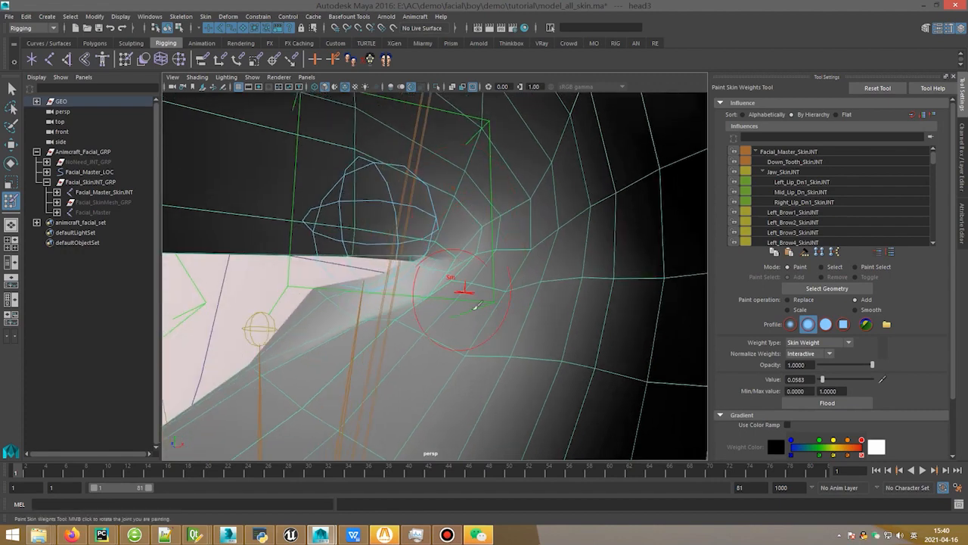
left_click_drag(476, 306, 516, 295, "shift")
left_click_drag(354, 298, 317, 300, "shift")
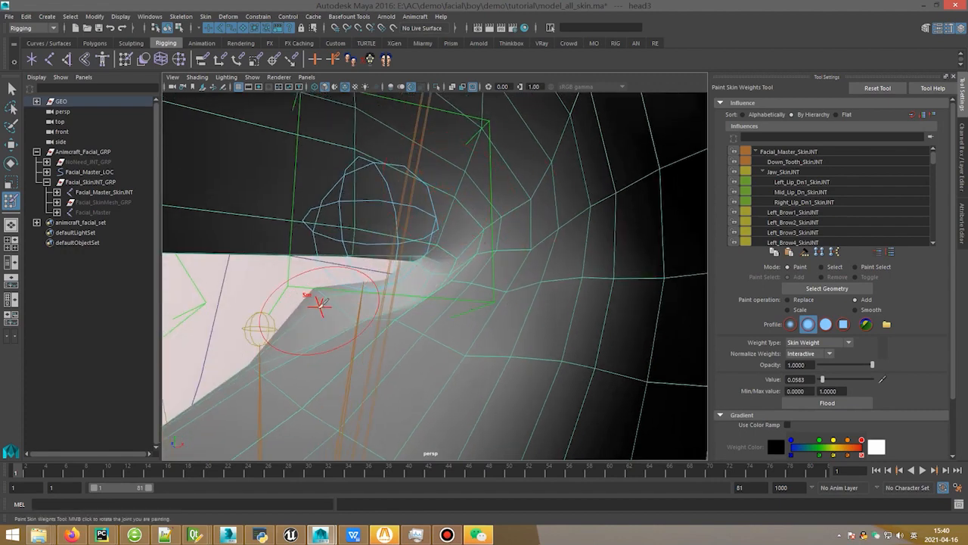
left_click_drag(409, 273, 502, 266, "shift")
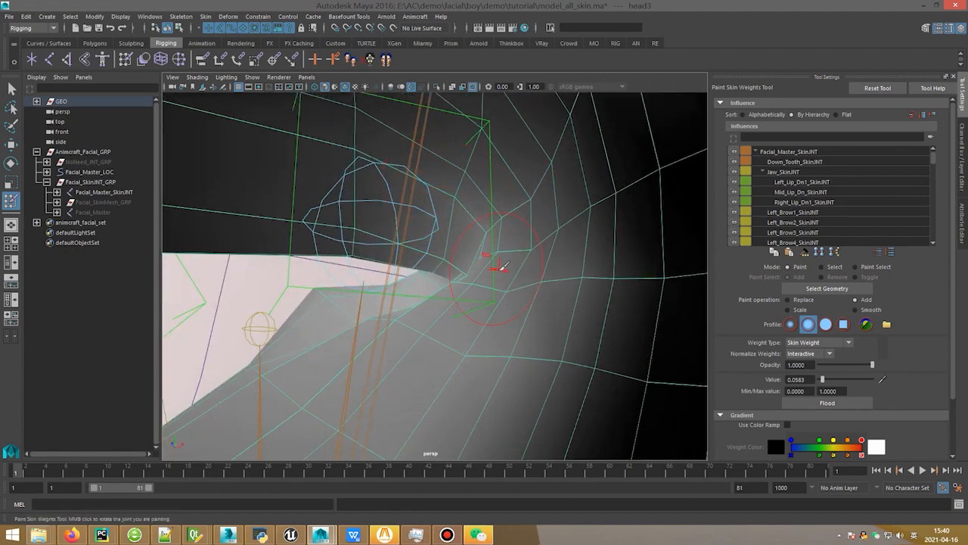
key("ctrl+z")
key("ctrl+z")
Step: Select head vertices inside the outer eye corner in wireframe, turn soft selection off, and smooth their skin weights
key("q")
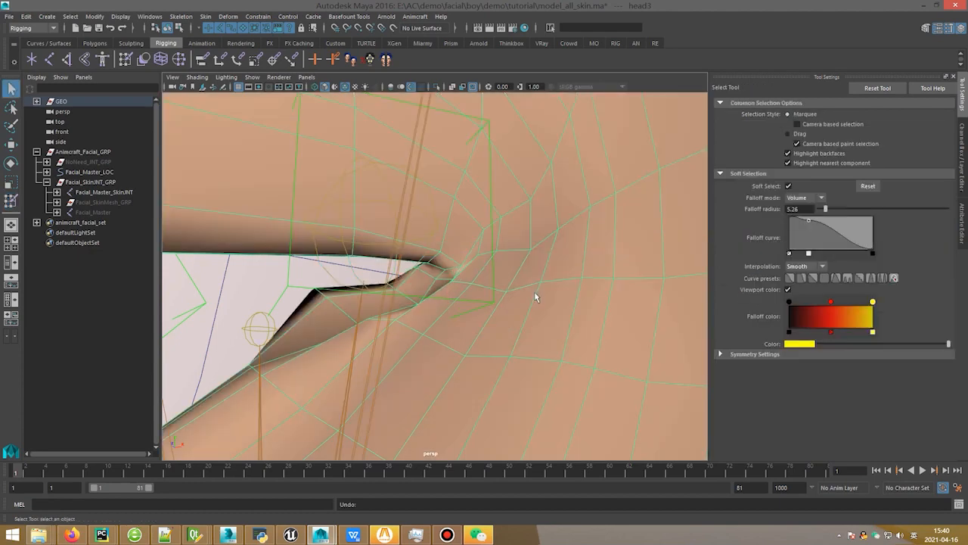
right_click_drag(535, 296, 479, 253)
key("4")
left_click_drag(339, 310, 277, 315)
key("b")
key("5")
key("4")
left_click_drag(457, 250, 469, 253, "alt")
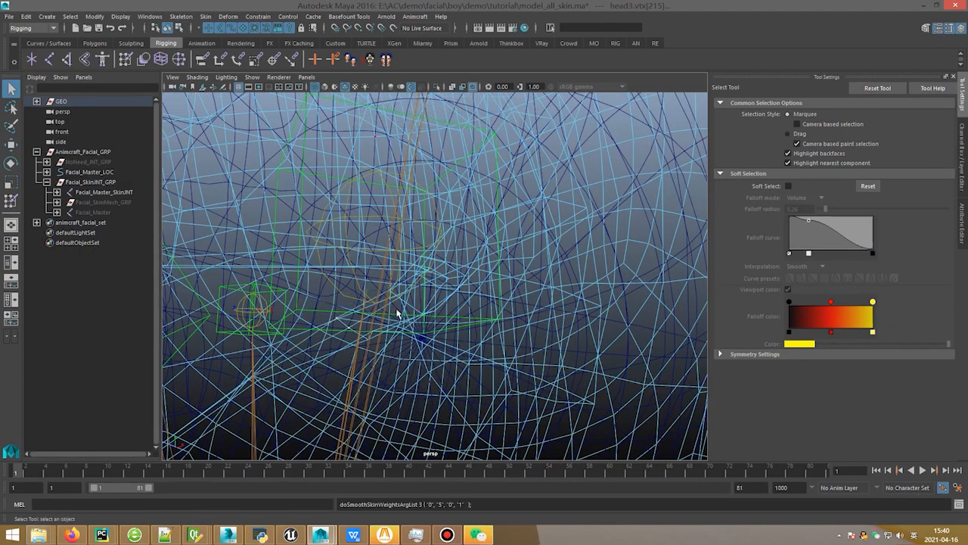
left_click_drag(397, 310, 423, 309, "alt")
key("5")
mouse_move(565, 283)
left_mouse_down("alt")
mouse_move(388, 274)
mouse_move(497, 262)
left_mouse_up("alt")
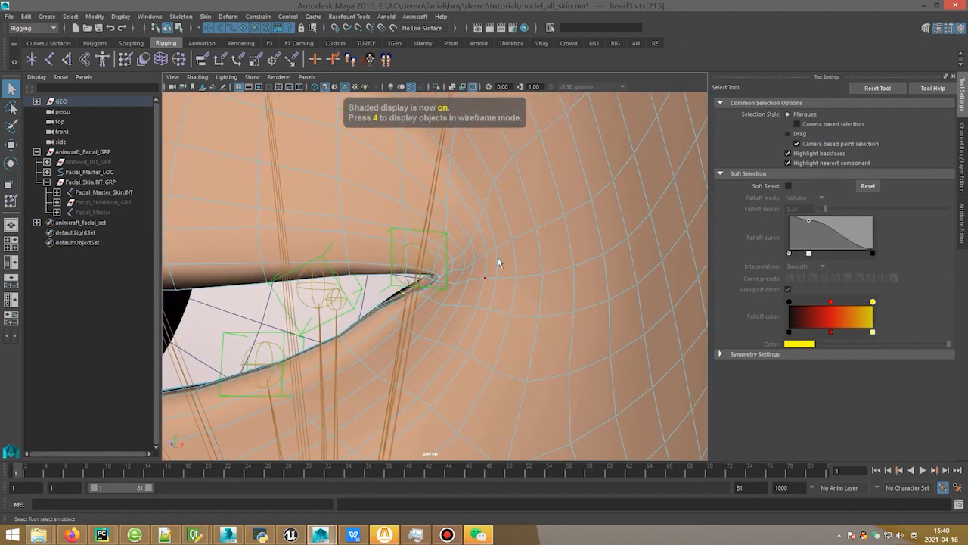
Step: Lower the left upper eyelid control to close the eye and inspect the lid line at the outer corner
right_click_drag(507, 239, 572, 209)
right_click_drag(508, 246, 443, 209, "alt")
left_click(421, 190)
key("w")
left_click_drag(386, 170, 386, 278)
left_click_drag(471, 250, 479, 208, "alt")
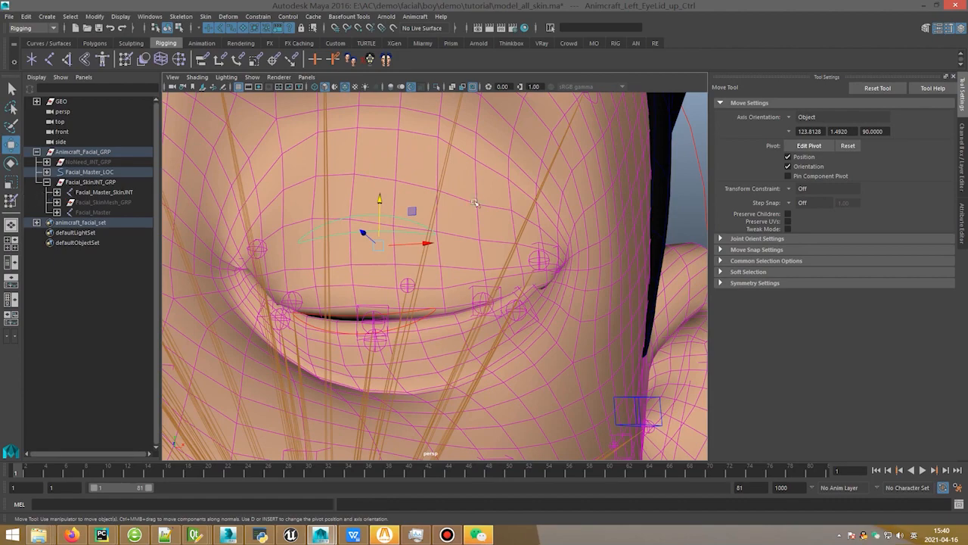
Step: Reopen weight painting on the head mesh and examine the influence of the middle upper lid joint, Left_UpLid2_SkinJNT
left_click(474, 203)
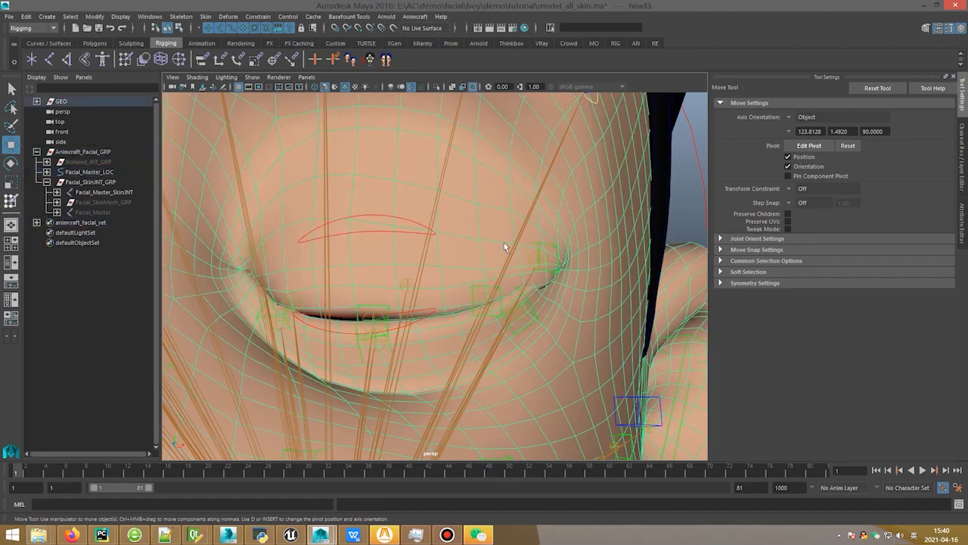
key("y")
left_click_drag(502, 242, 466, 258, "alt")
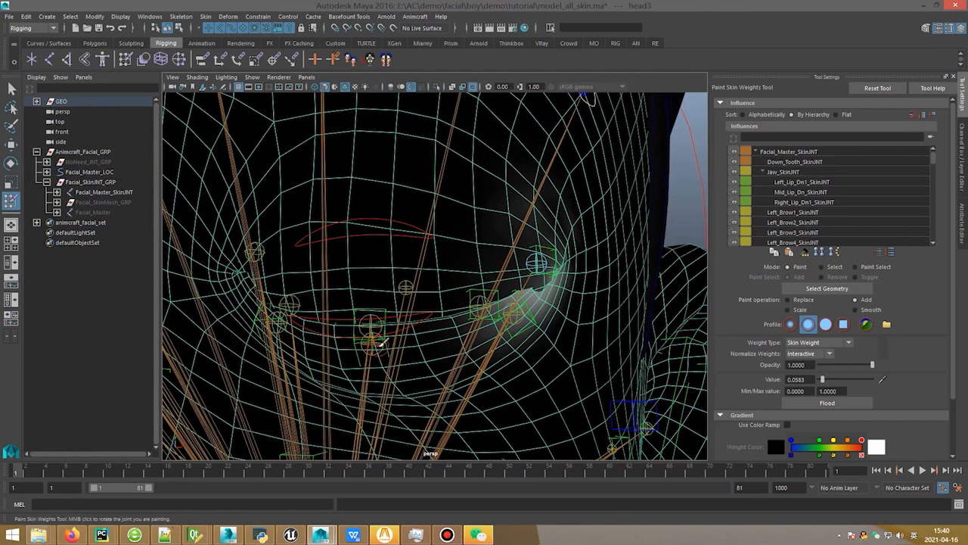
right_click_drag(376, 333, 391, 265)
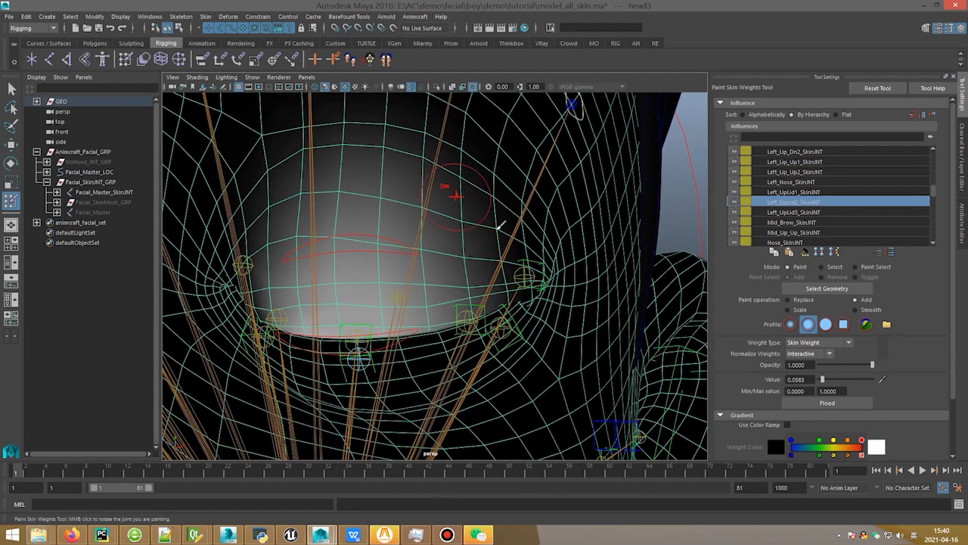
Step: Test moving the outer corner control, Left_CornerOutLid_Ctrl, downward on the closed eye and undo the move
left_click_drag(495, 219, 470, 267, "alt")
key("q")
left_click(484, 241)
key("w")
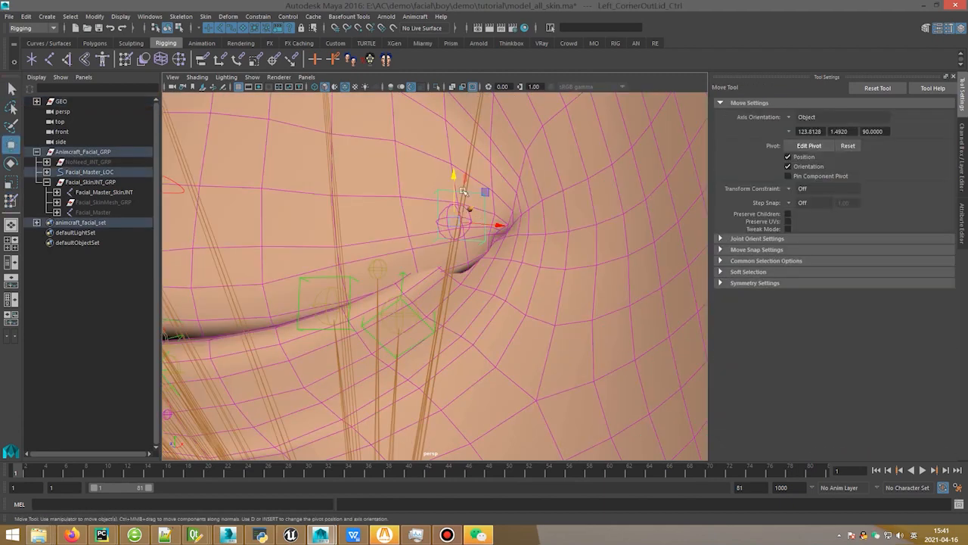
left_click_drag(451, 166, 453, 218)
key("ctrl+z")
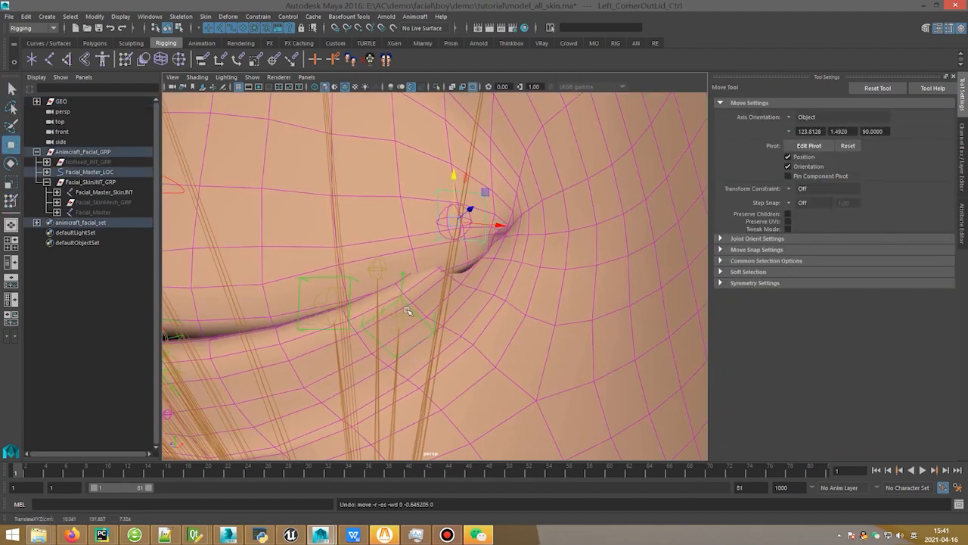
Step: Raise and slightly rotate Left_UpLid3_Ctrl so the outer part of the upper lid meets the closed lid line
left_click(401, 311)
scroll(404, 306, "down", 4)
left_click_drag(404, 303, 411, 221, "alt")
left_click(420, 310)
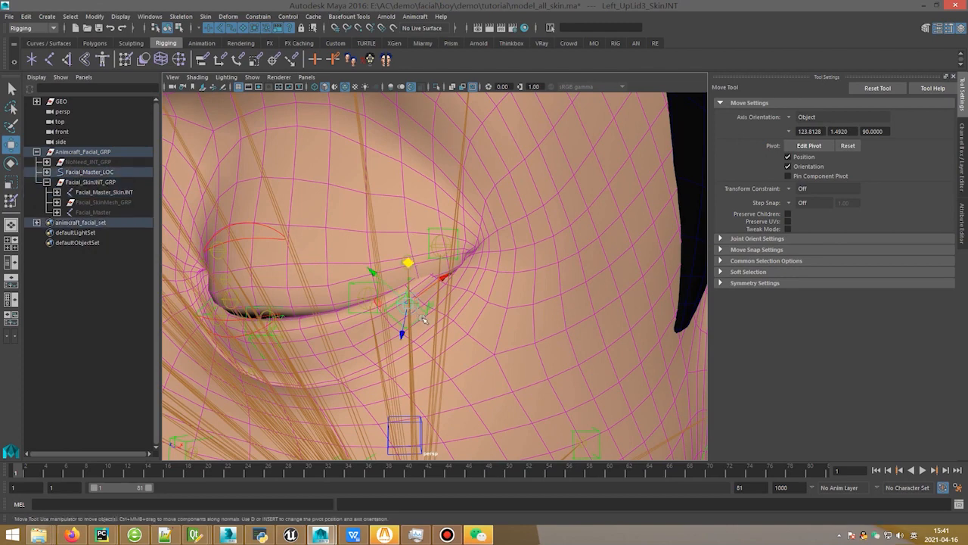
left_click_drag(416, 306, 401, 283)
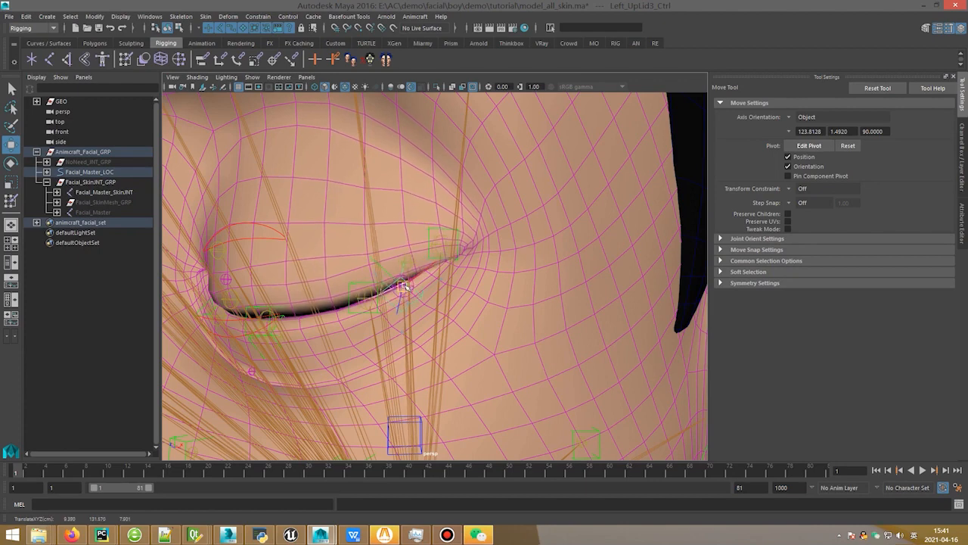
key("e")
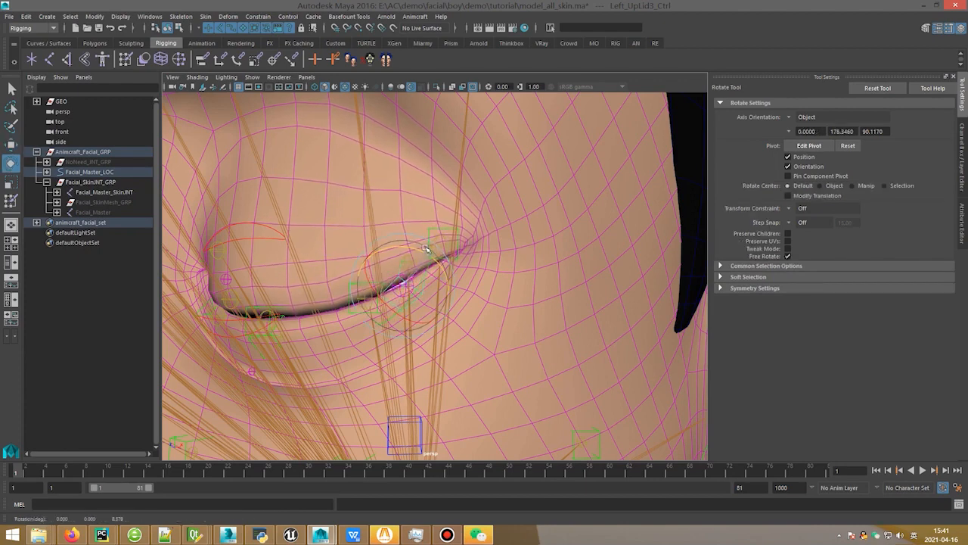
key("w")
scroll(405, 288, "down", 3)
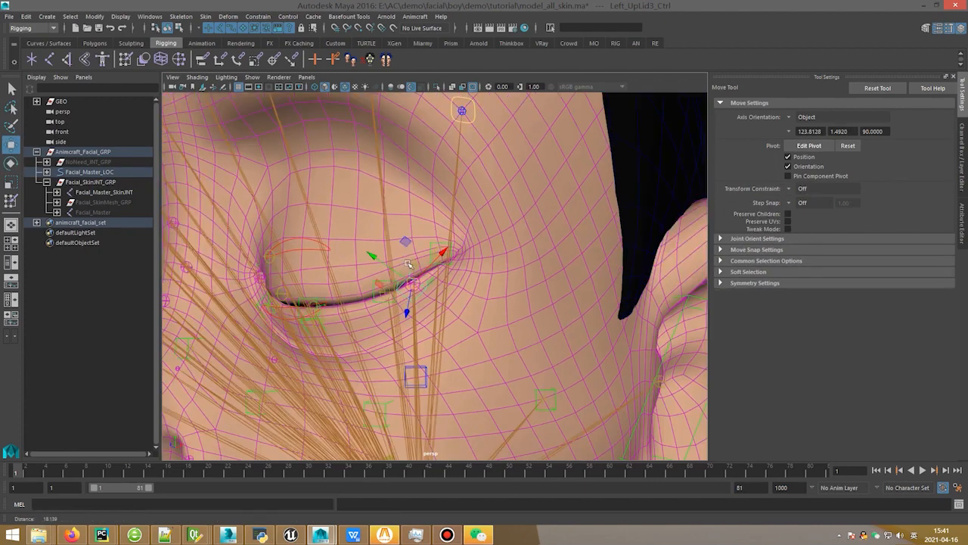
left_click_drag(404, 288, 324, 284, "alt")
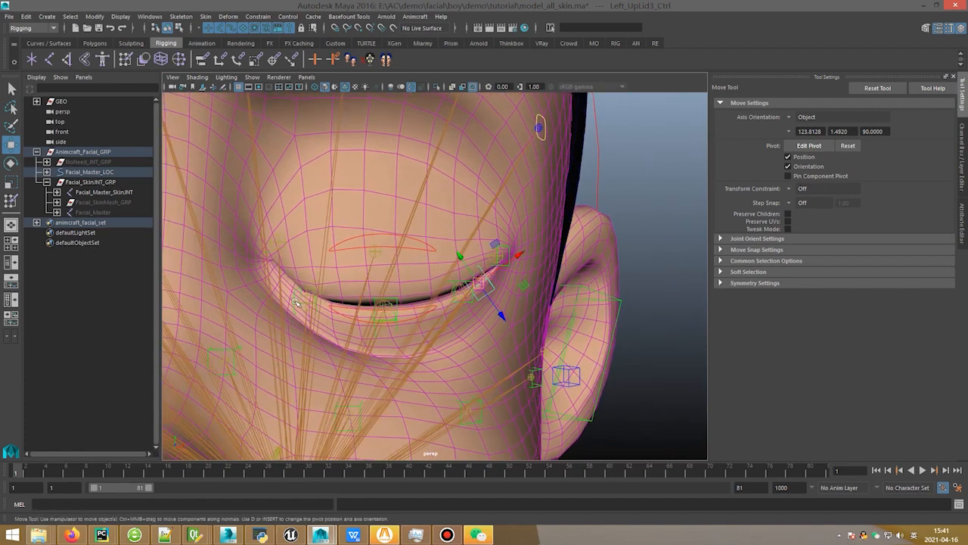
Step: Rotate and move Left_UpLid1_Ctrl so the inner part of the left upper lid follows the closed lid line
key("e")
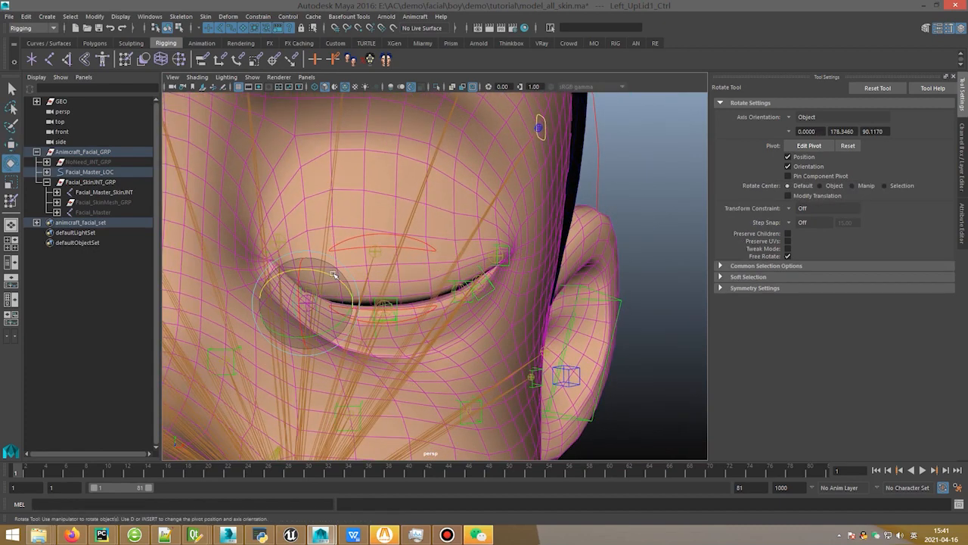
left_click_drag(333, 275, 355, 316)
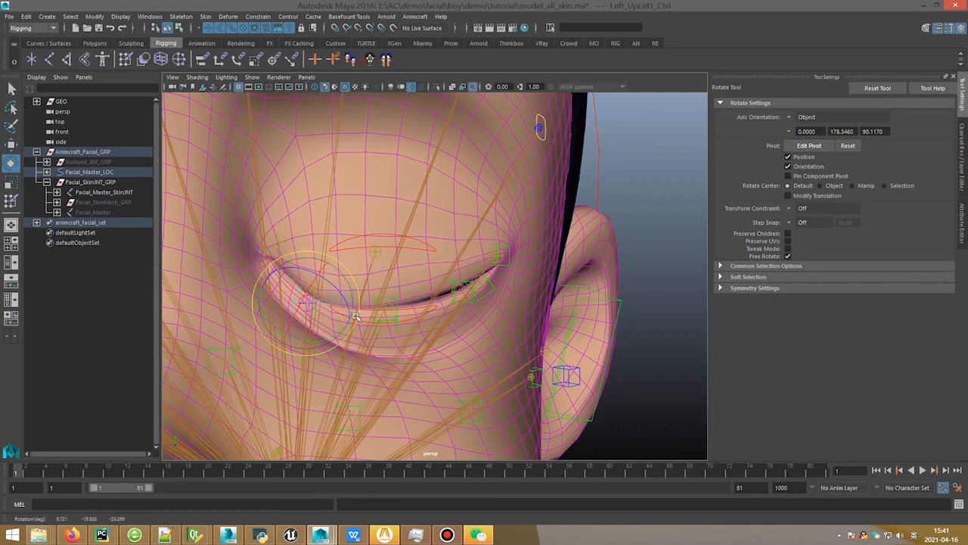
key("w")
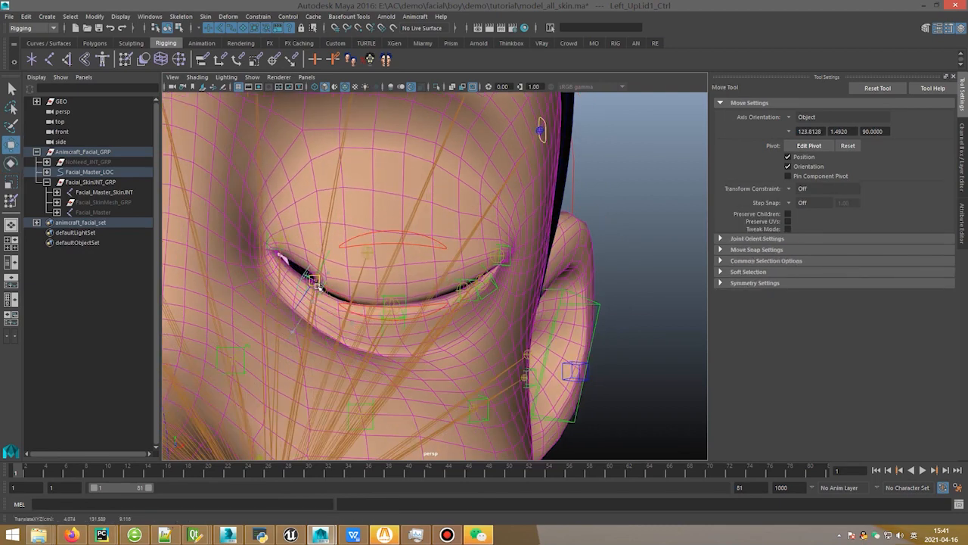
left_click_drag(317, 294, 261, 286)
Step: Open the Face Rig Editor and update the facial rig with the adjusted eyelid pose
right_click_drag(673, 216, 604, 201, "alt")
key("q")
left_click(321, 535)
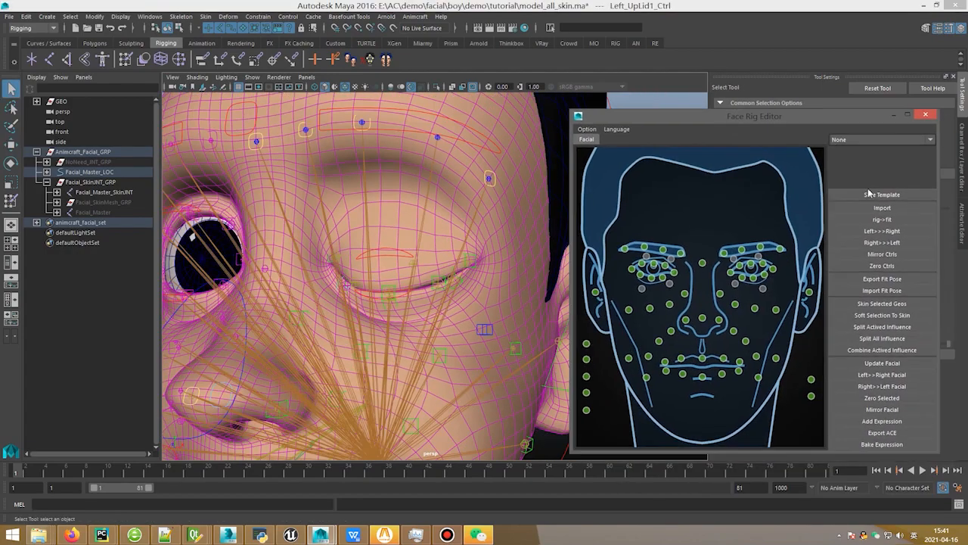
left_click(882, 363)
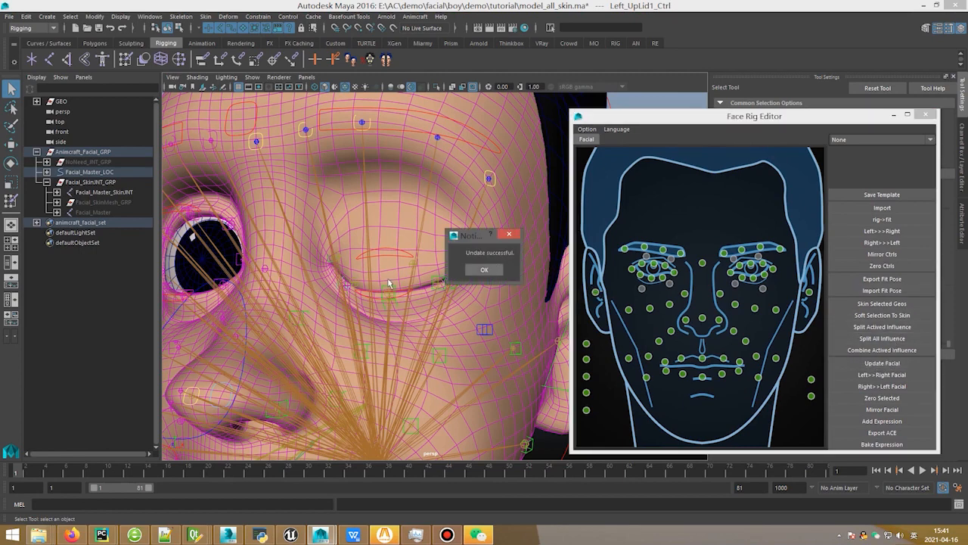
Step: Test moving the left upper eyelid control to open the eye and undo the test moves
left_click(389, 249)
key("w")
left_click_drag(391, 222, 415, 212)
key("ctrl+z")
key("ctrl+z")
left_click(393, 251)
key("ctrl+z")
key("ctrl+z")
scroll(406, 298, "down", 5)
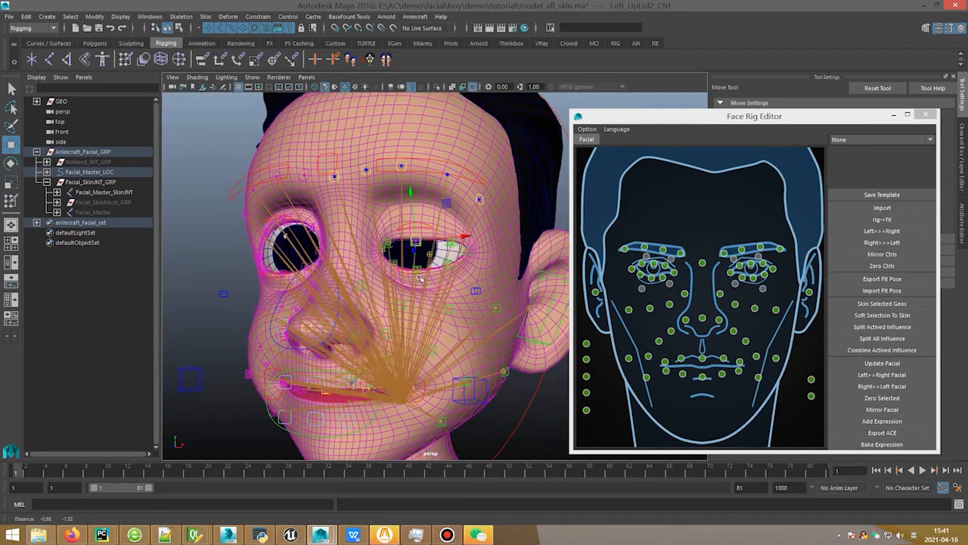
Step: Close the Face Rig Editor and reset the translation and rotation of Animcraft_Left_EyeLid_up_Ctrl to 0
left_click(925, 114)
left_click(962, 146)
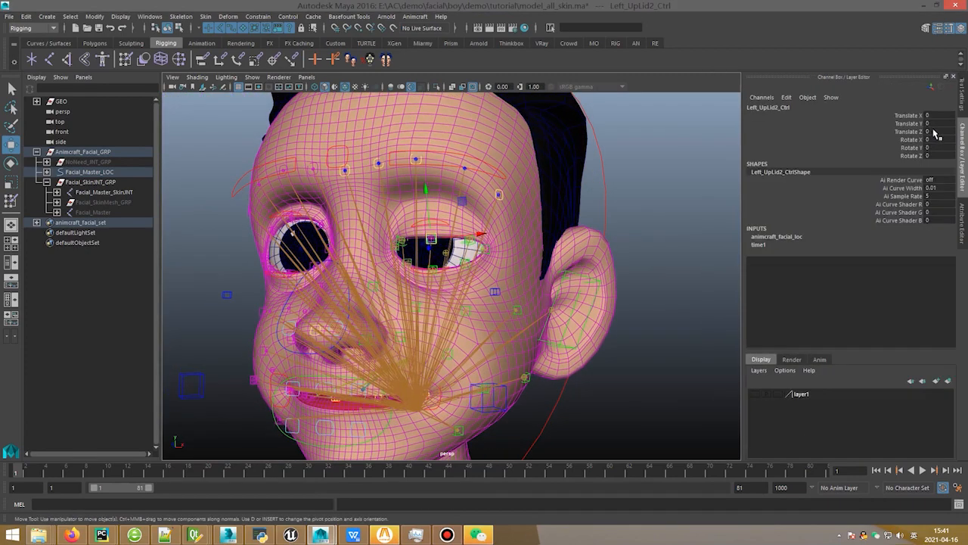
left_click_drag(474, 234, 493, 232, "alt")
key("q")
left_click(441, 221)
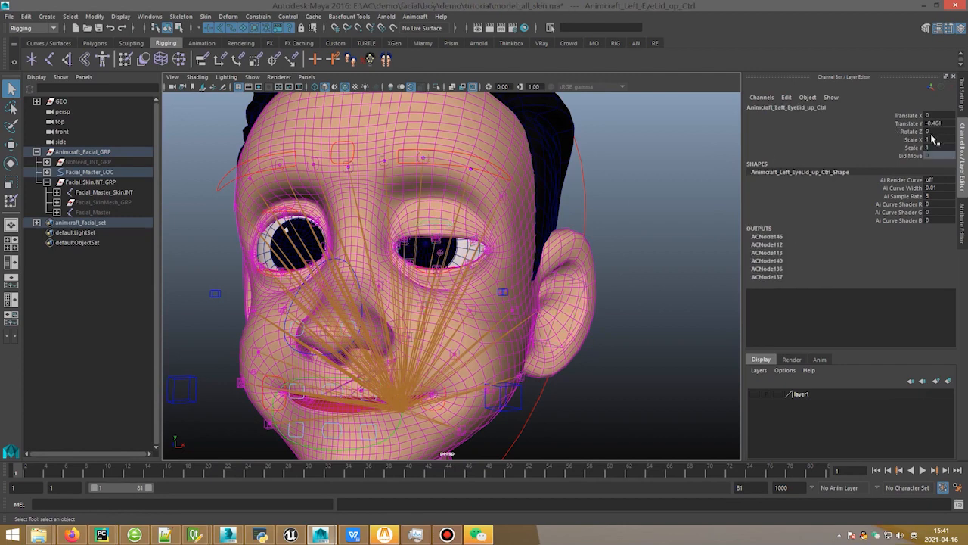
type("0")
key("Return")
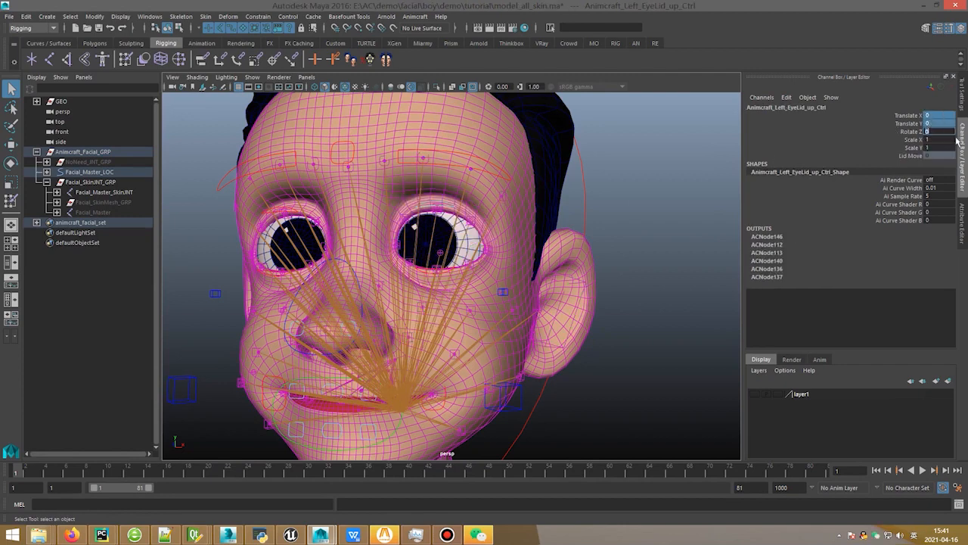
Step: Hide the joints in the perspective view and turn off the wireframe overlay on the shaded head
left_click(252, 77)
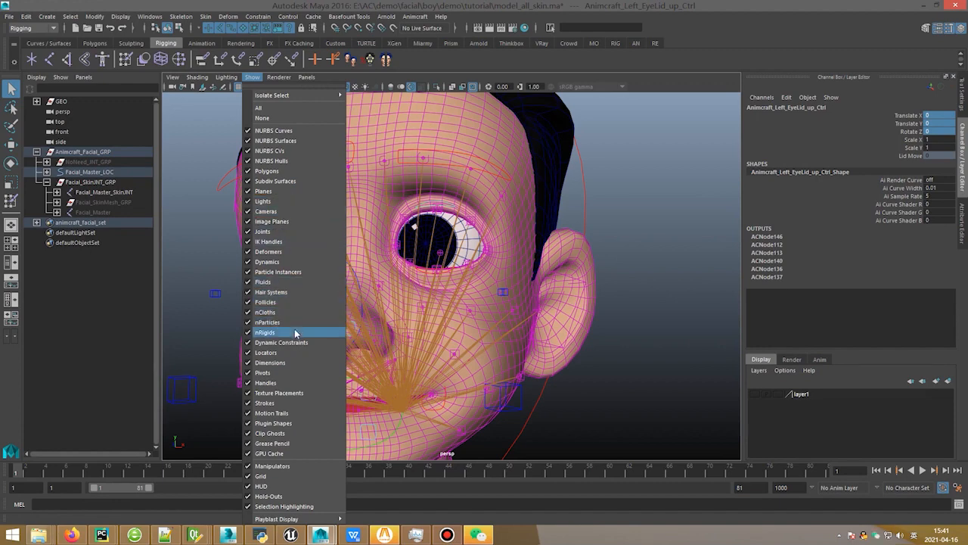
left_click(263, 231)
left_click(203, 79)
left_click(227, 180)
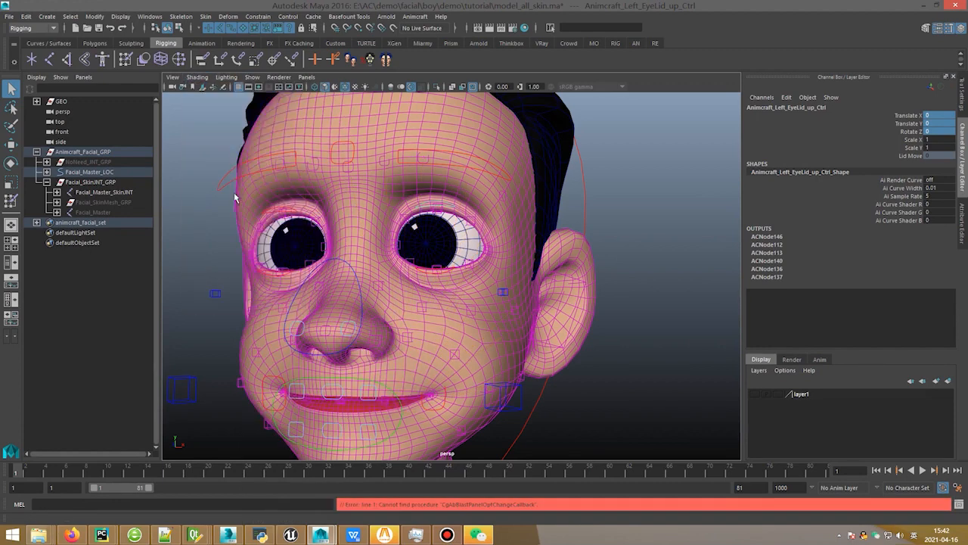
Step: Test moving Animcraft_Jaw_Ctrl sideways and up, and undo the move
scroll(484, 274, "down", 3)
left_click_drag(484, 275, 464, 260, "alt")
left_click_drag(448, 347, 435, 404, "alt")
left_click(428, 409)
scroll(435, 401, "down", 3)
key("w")
left_click_drag(458, 323, 561, 413)
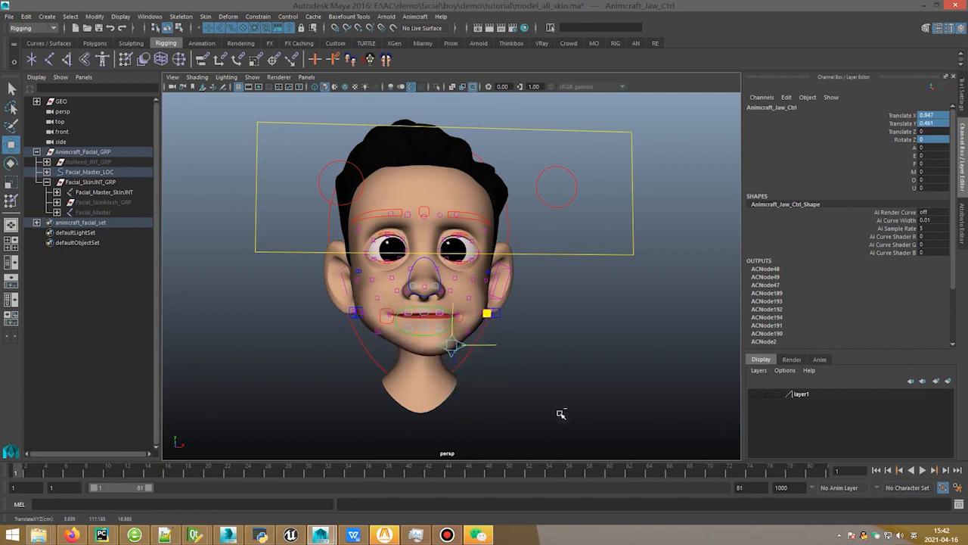
key("ctrl+z")
Step: Lower Animcraft_Jaw_Ctrl to a Translate Y of -1 to open the mouth
left_click_drag(523, 383, 532, 361, "alt")
scroll(532, 361, "up", 2)
left_click_drag(438, 308, 433, 375)
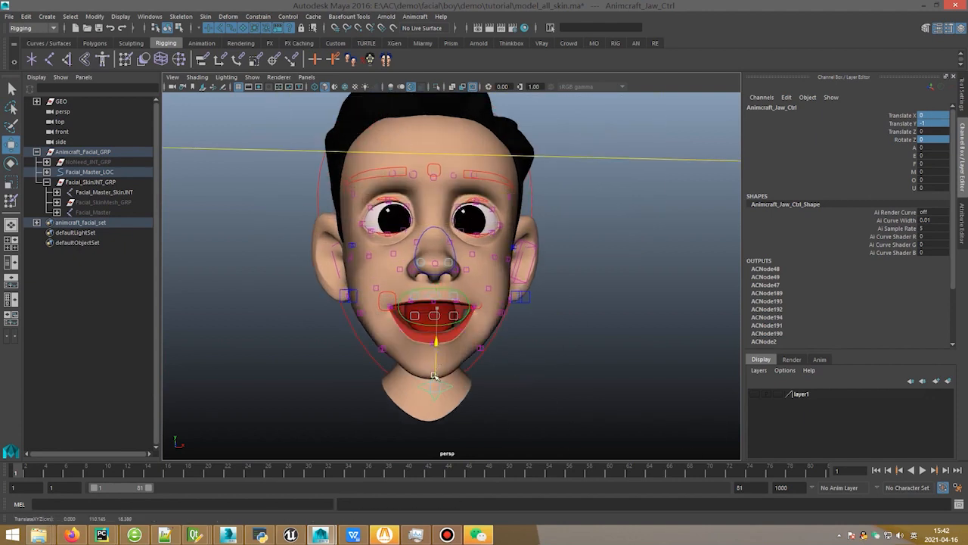
Step: Lower the middle lower lip control, Mid_Lip_Dn_Ctrl, to a Translate Y of about -0.72 on the open mouth
scroll(433, 353, "up", 3)
key("q")
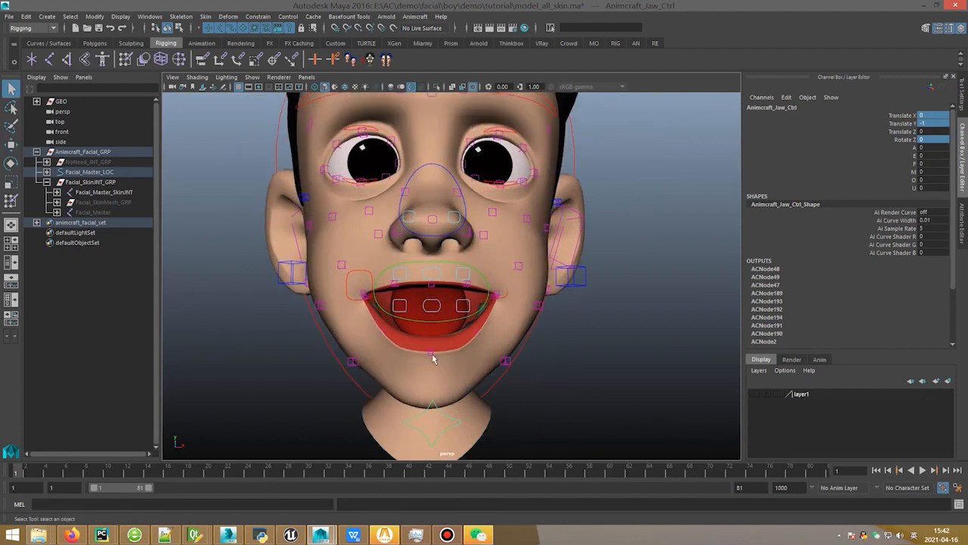
left_click(432, 353)
key("w")
left_click_drag(430, 320, 412, 340)
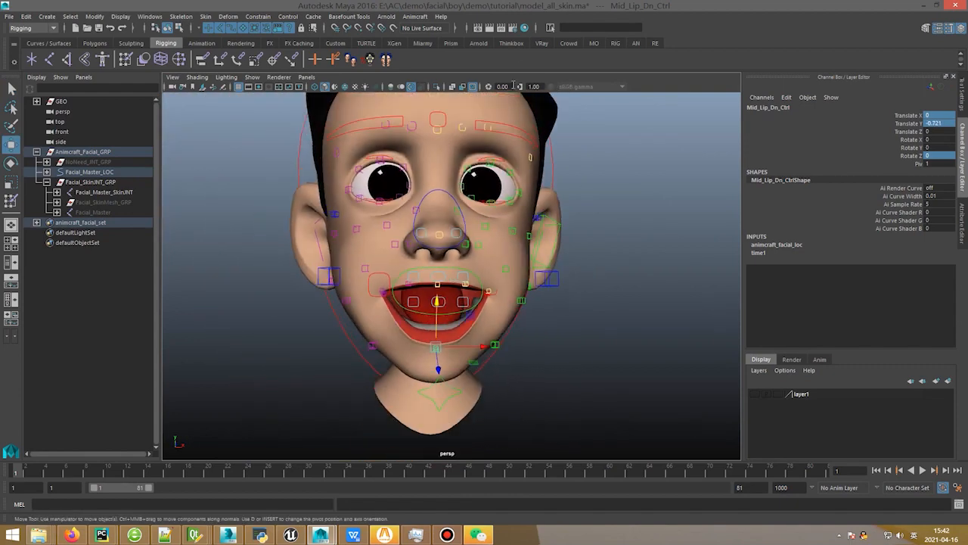
Step: Update the facial rig with the lowered lip pose in the Face Rig Editor and minimize the editor
left_click(415, 16)
left_click(481, 110)
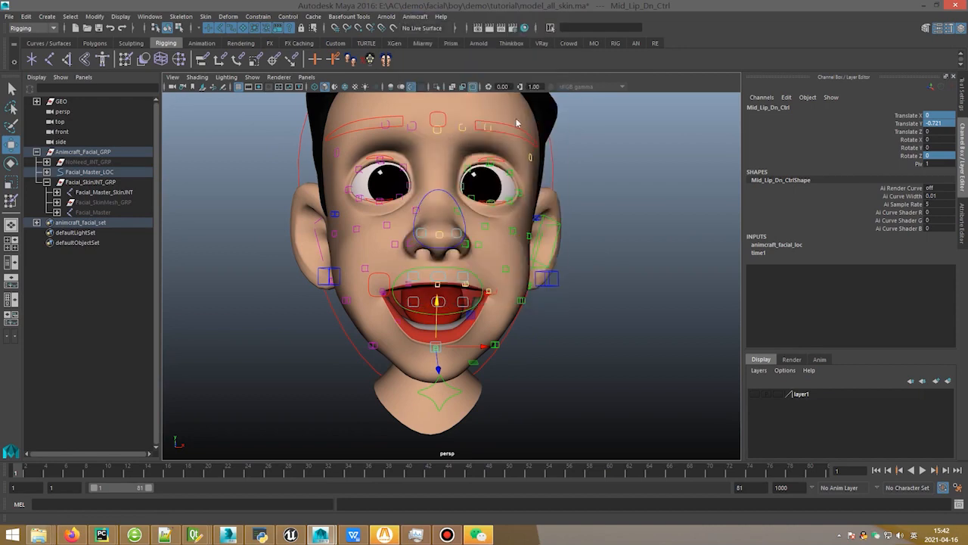
left_click_drag(513, 114, 759, 100)
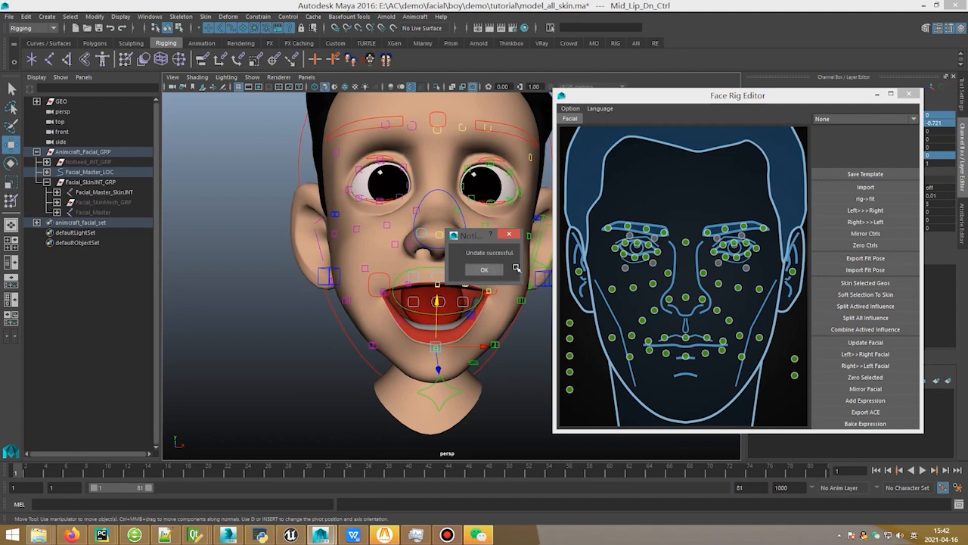
left_click(492, 270)
left_click(877, 95)
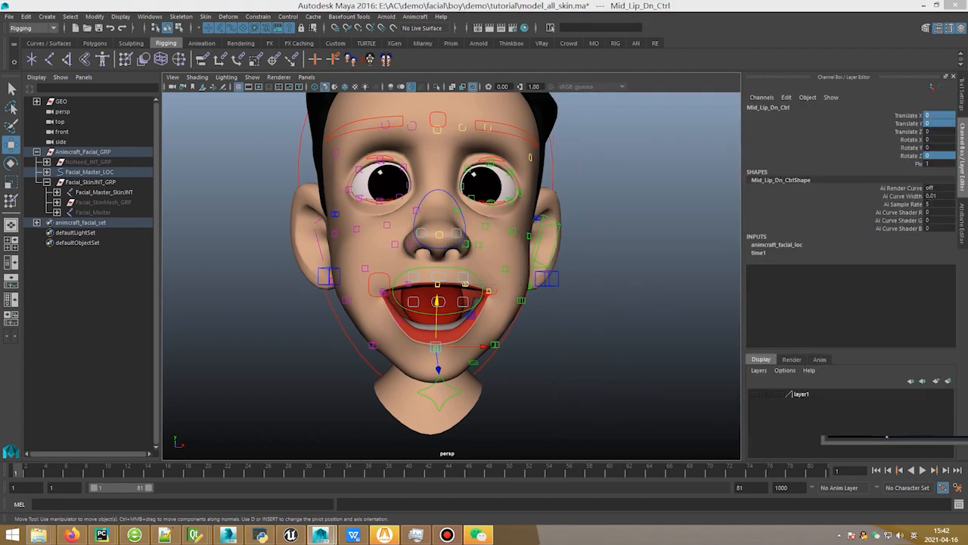
Step: Raise Animcraft_Jaw_Ctrl to partly close the mouth and reset its Translate Y to 0
left_click(453, 388)
mouse_move(443, 350)
left_mouse_down()
mouse_move(454, 284)
mouse_move(445, 332)
left_mouse_up()
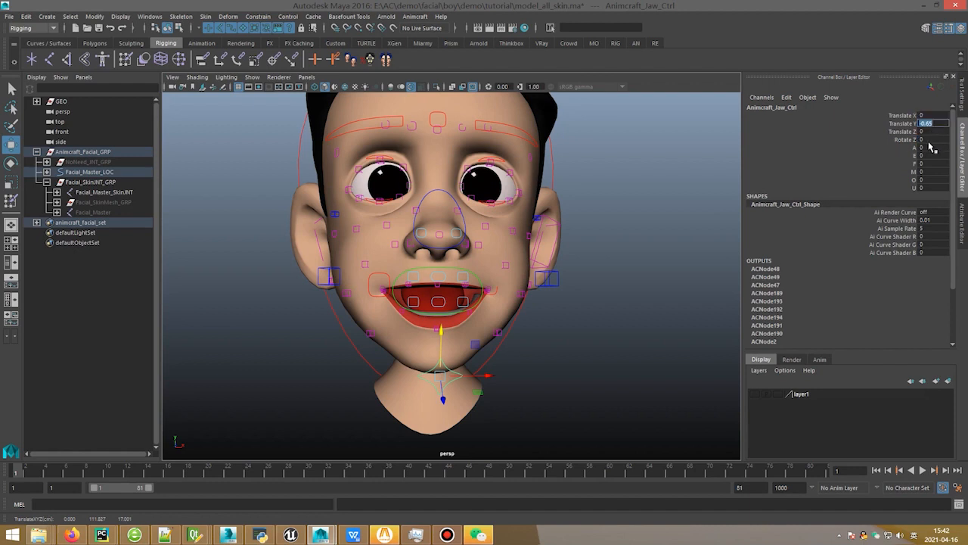
type("0")
key("Return")
Step: Test the A, E and F mouth shape attributes of Animcraft_Jaw_Ctrl, returning each to 0
left_click(911, 147)
middle_click_drag(512, 249, 561, 234)
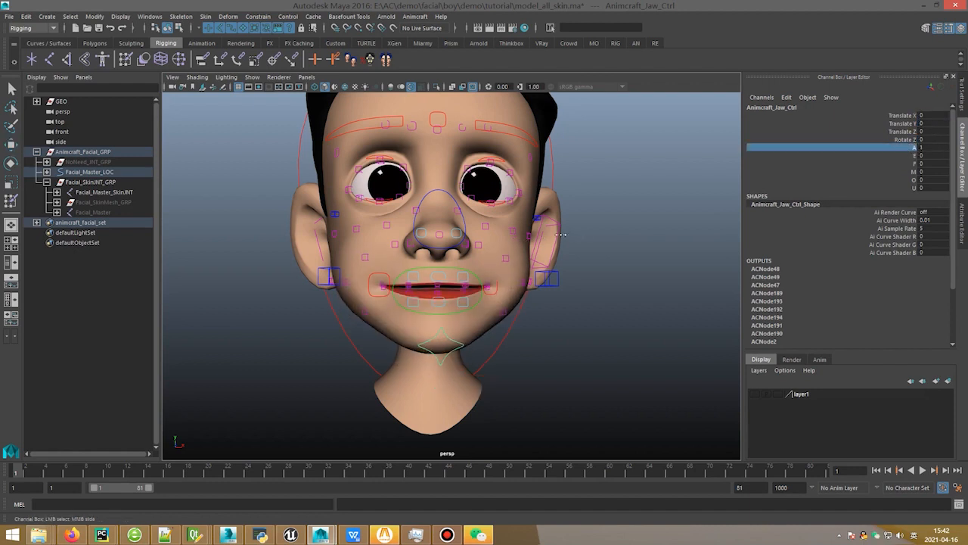
left_click(912, 155)
middle_click_drag(516, 256, 361, 256)
left_click(915, 165)
middle_click_drag(437, 291, 366, 273)
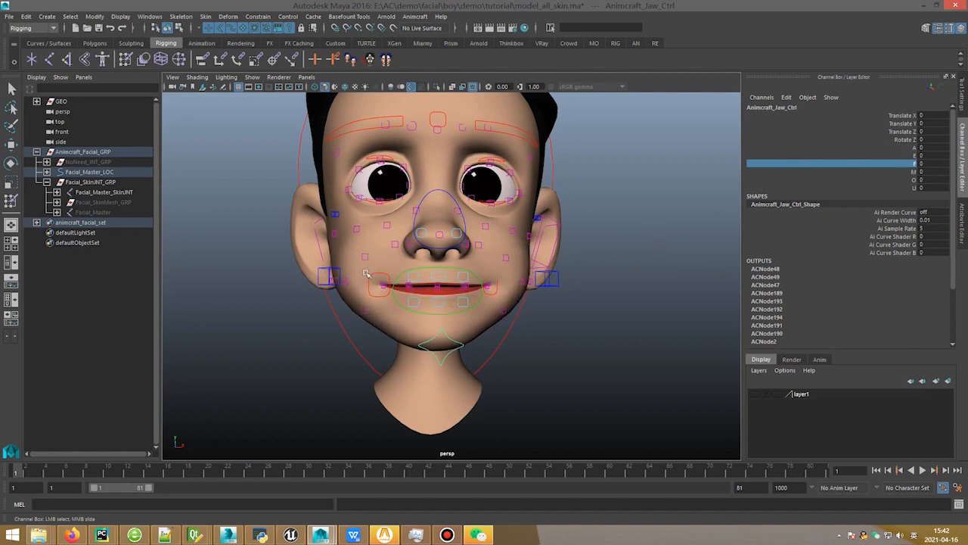
Step: Test the M, O and U mouth shape attributes of Animcraft_Jaw_Ctrl, undoing each change
left_click(910, 173)
middle_click_drag(446, 283, 515, 279)
key("ctrl+z")
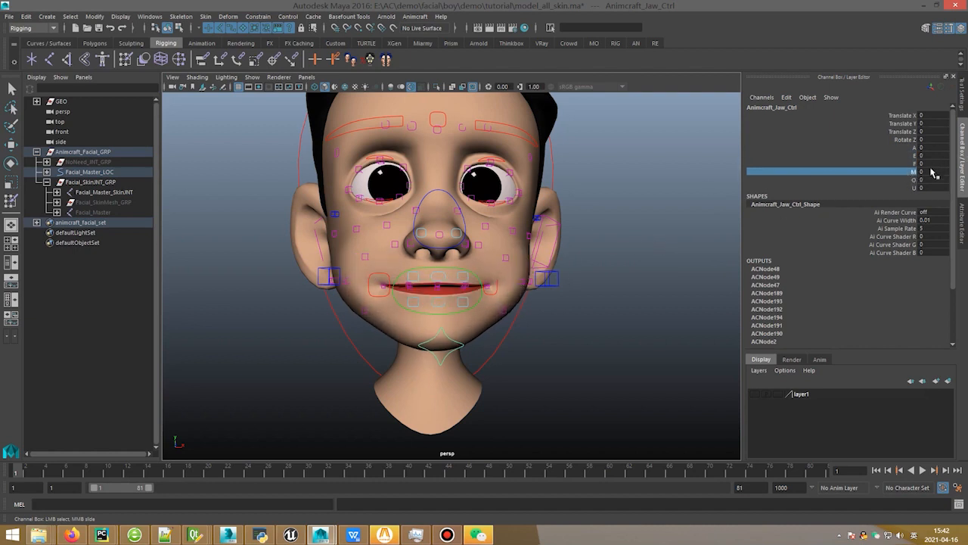
left_click(899, 177)
middle_click_drag(614, 244, 463, 257)
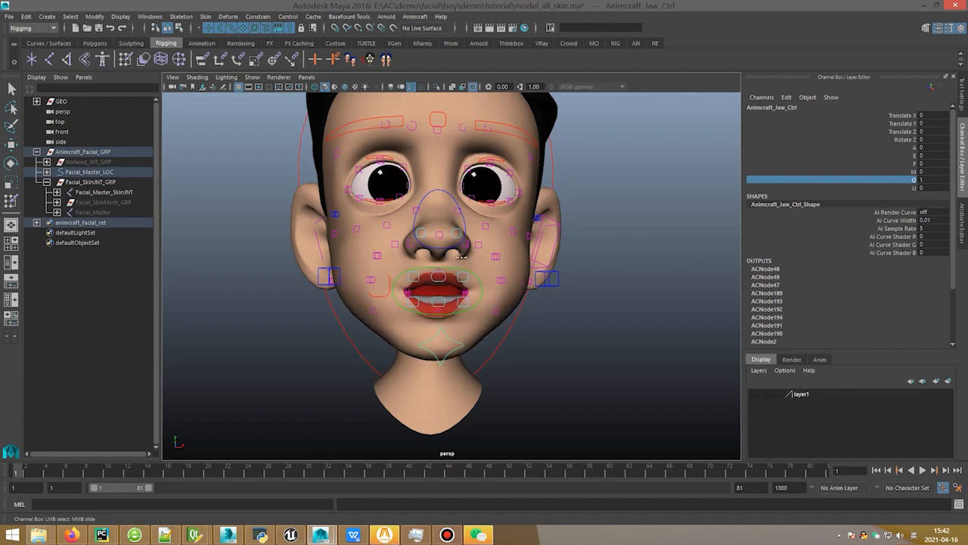
key("ctrl+z")
left_click(898, 188)
middle_click_drag(437, 300, 594, 279)
key("ctrl+z")
left_click(914, 172)
middle_click_drag(435, 281, 481, 274)
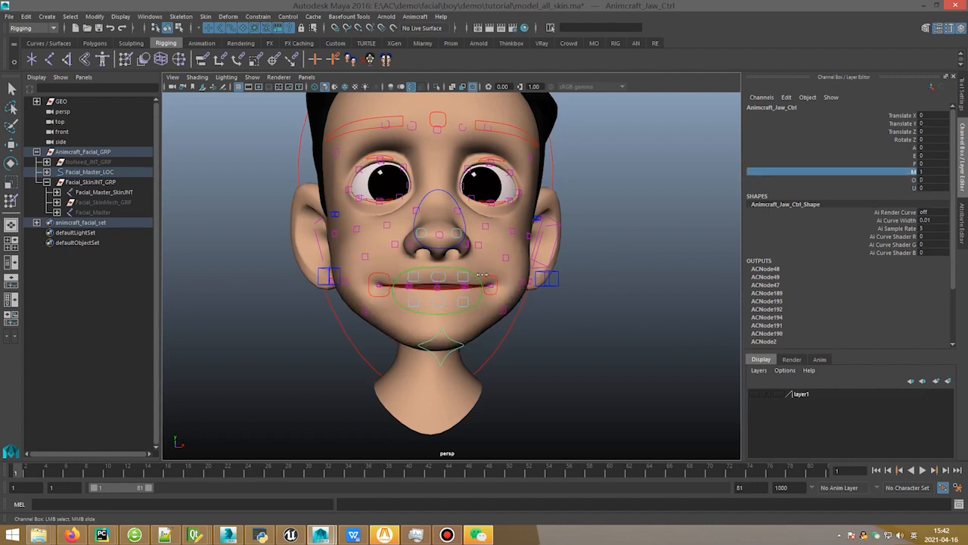
key("ctrl+z")
Step: Try shifting the jaw control freely with the mouth closed and undo the move
left_click_drag(464, 337, 447, 342, "alt")
key("w")
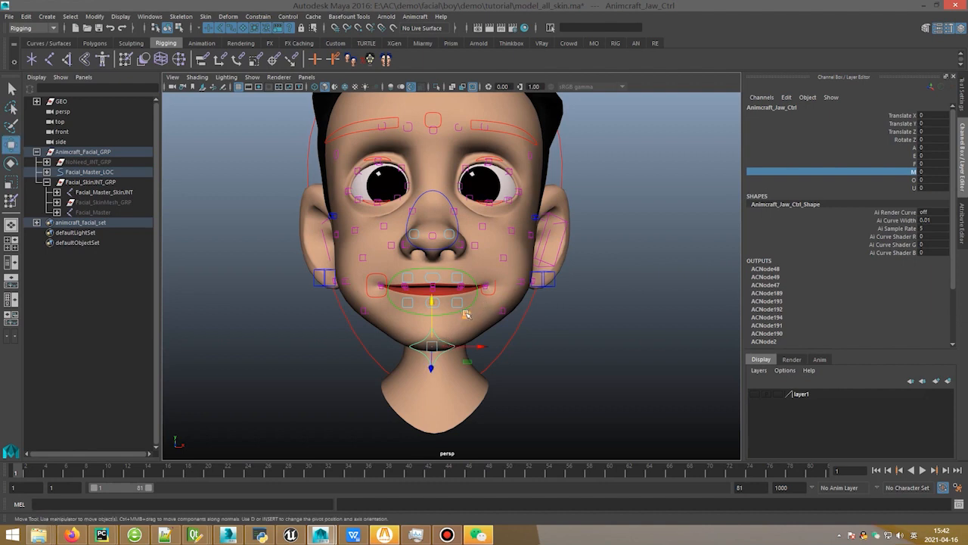
middle_click_drag(466, 314, 653, 259)
key("ctrl+z")
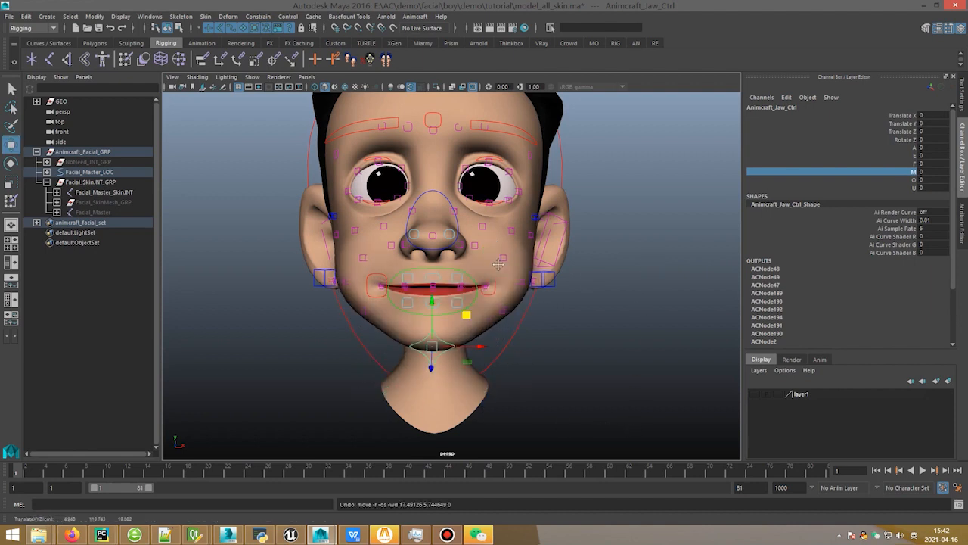
Step: Test raising the central brow control, Animcraft_Brow_Ctrl, and undo the move
middle_click_drag(498, 264, 510, 304, "alt")
key("q")
left_click(452, 159)
key("w")
middle_click_drag(470, 142, 465, 97)
key("ctrl+z")
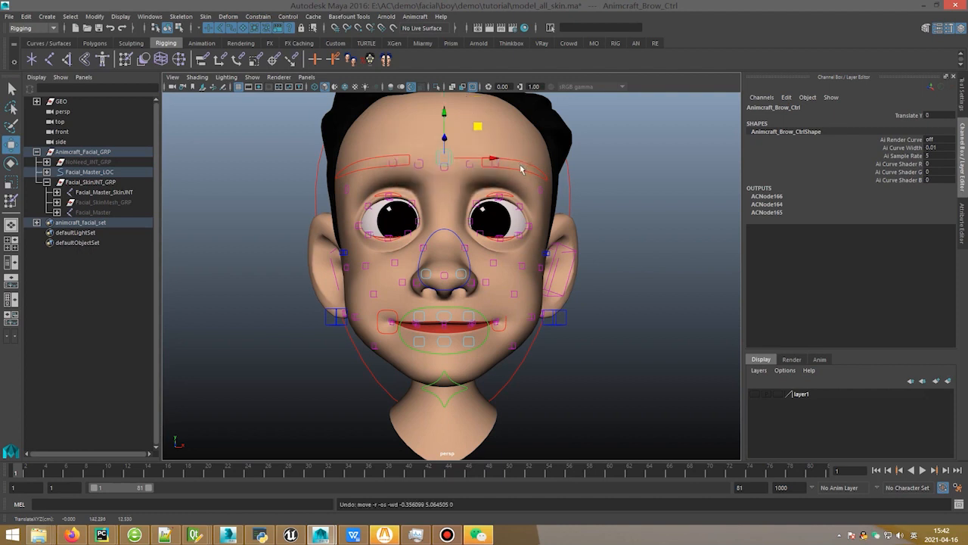
Step: Select both side brow controls, test raising them together, and undo the move
key("q")
left_click(390, 162)
key("w")
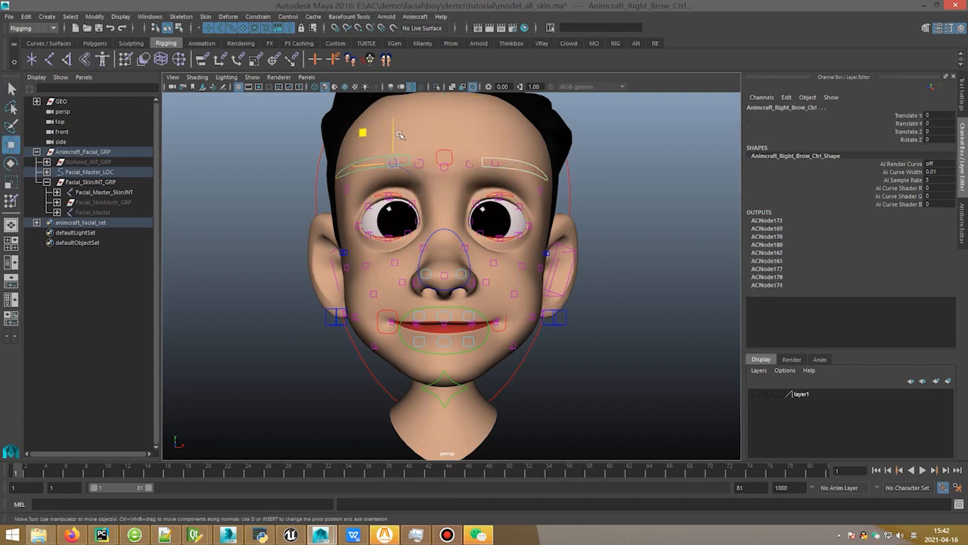
middle_click_drag(400, 134, 391, 106)
key("ctrl+z")
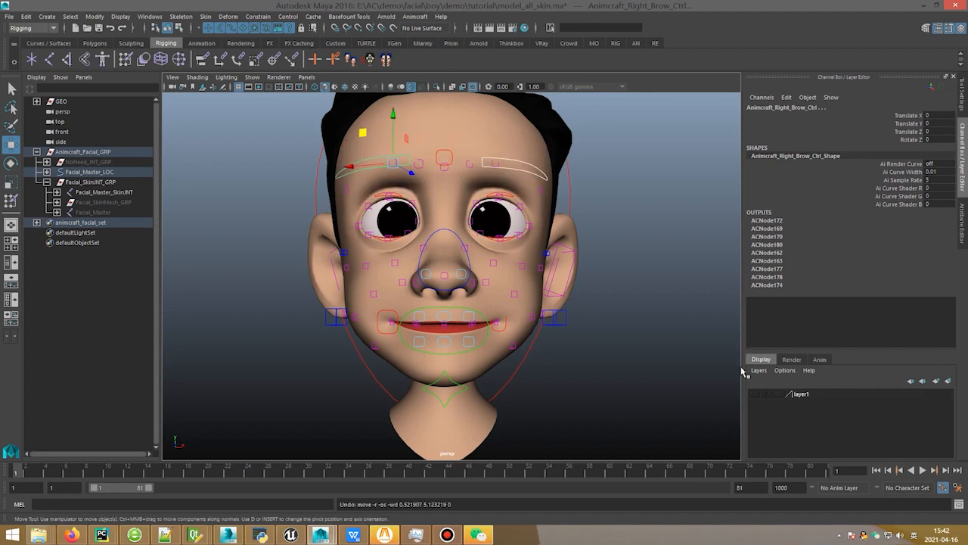
Step: Show the hidden display layer layer1 so the eyebrows appear, and delete the layer
left_click(757, 395)
left_click(812, 401)
right_click(813, 400)
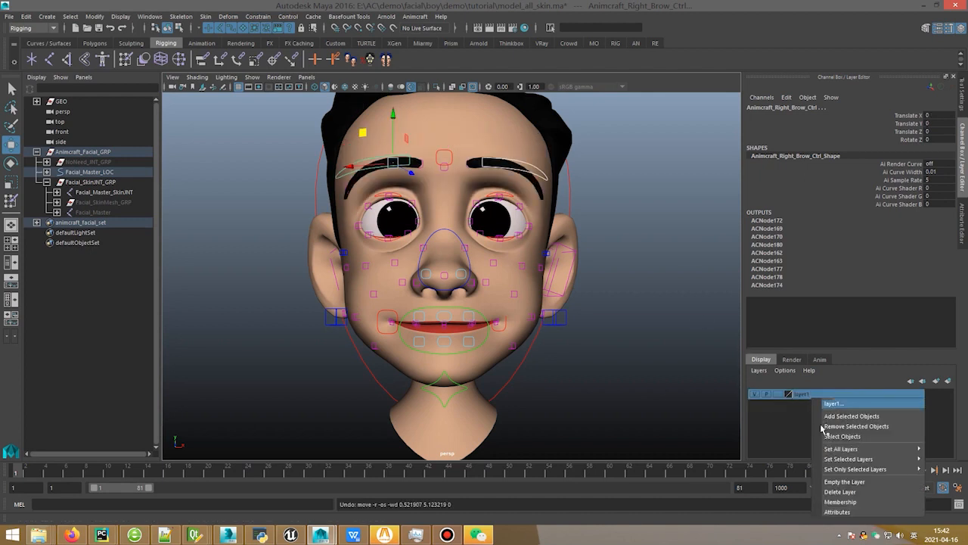
left_click(841, 492)
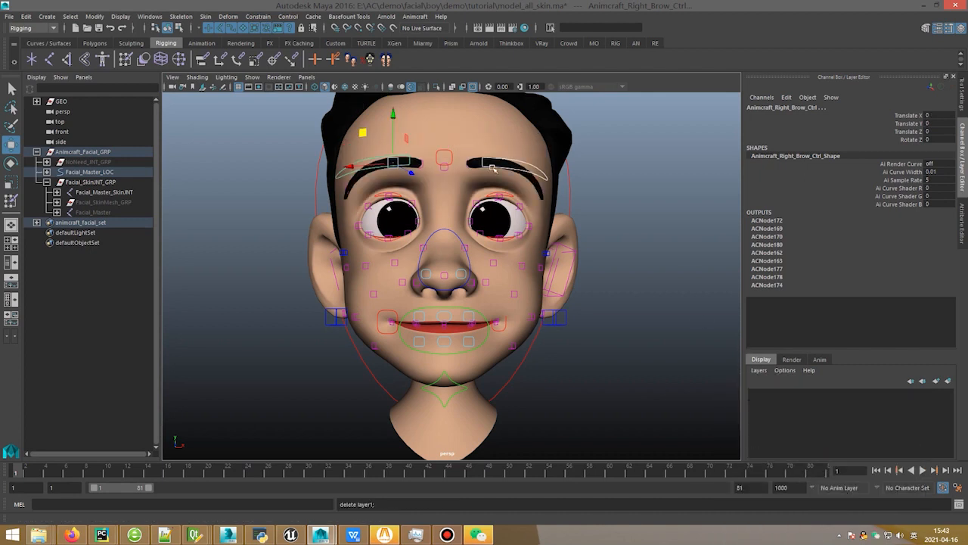
Step: Bind both eyebrow meshes to the Facial_Master_SkinJNT joints using Bind Skin with Bind to set to Joint hierarchy
key("q")
left_click(482, 172)
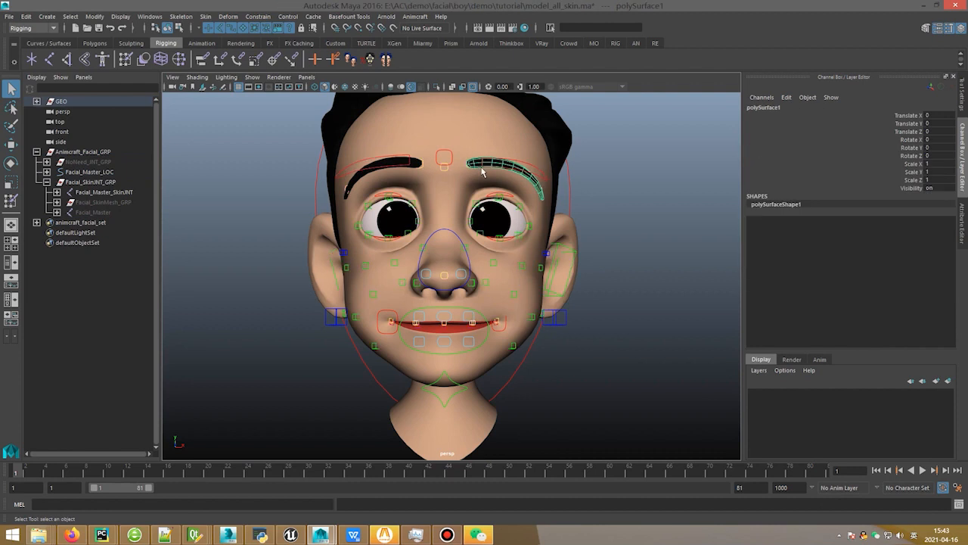
left_click(383, 163, "shift")
left_click(94, 193)
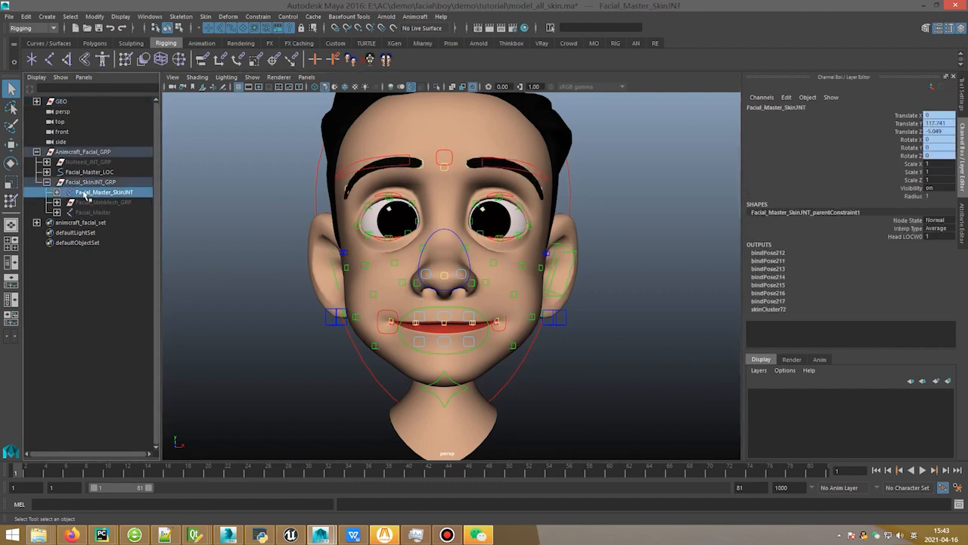
left_click(382, 167, "shift")
left_click(507, 165, "shift")
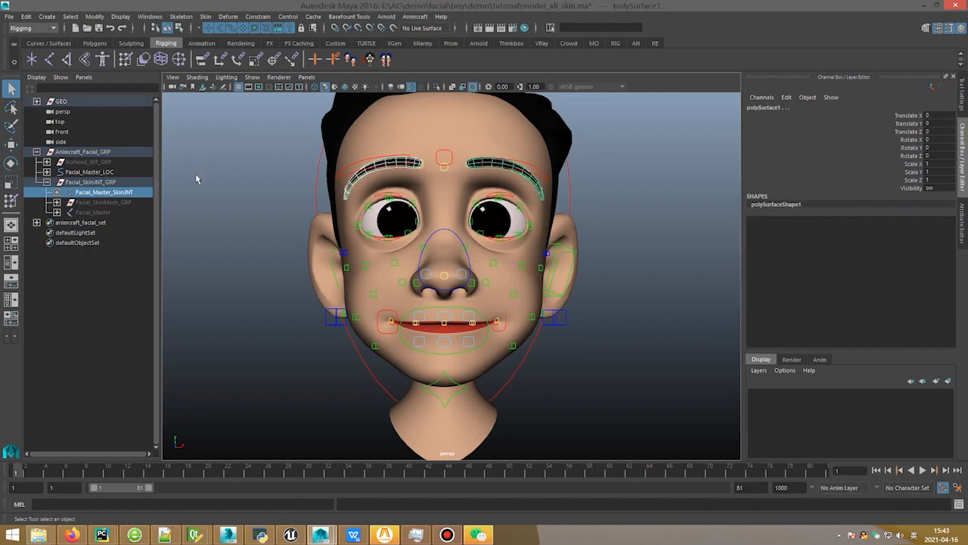
key("space")
left_click(235, 218)
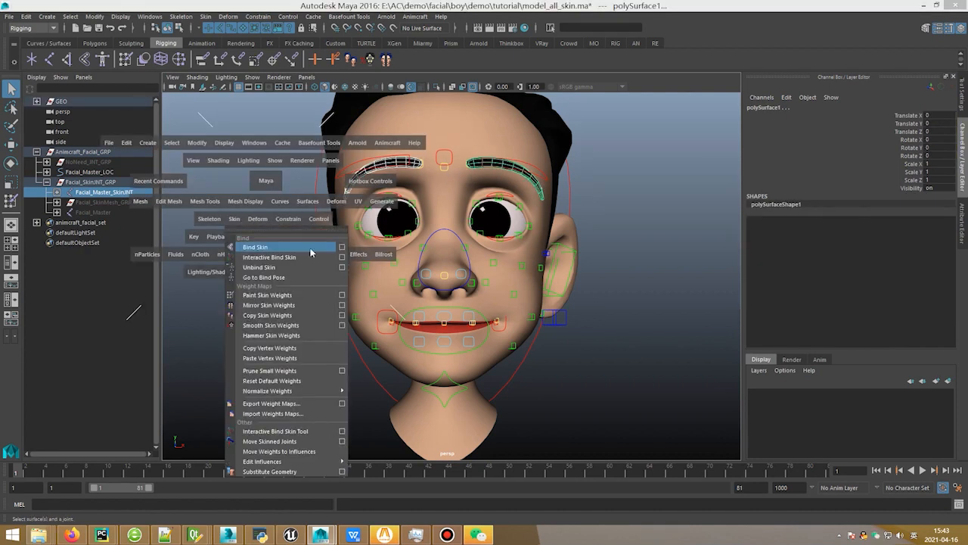
left_click(341, 248)
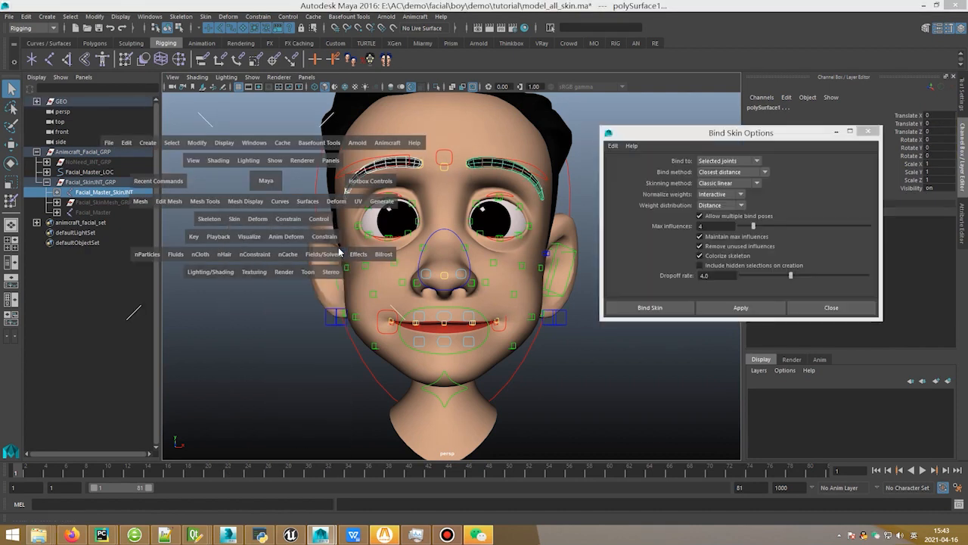
left_click(733, 161)
left_click(722, 170)
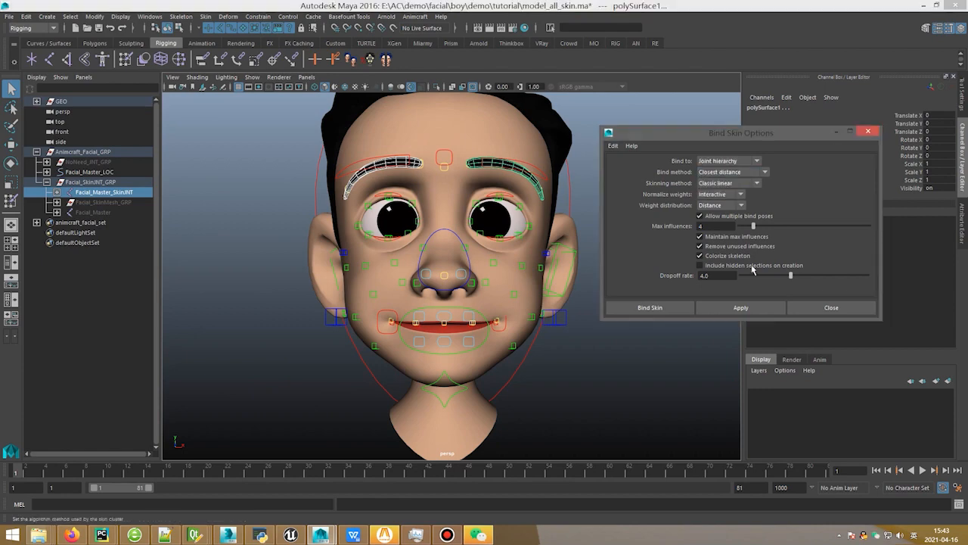
left_click(830, 308)
Step: Copy the head mesh's skin weights onto each of the two eyebrow meshes
left_click(378, 165)
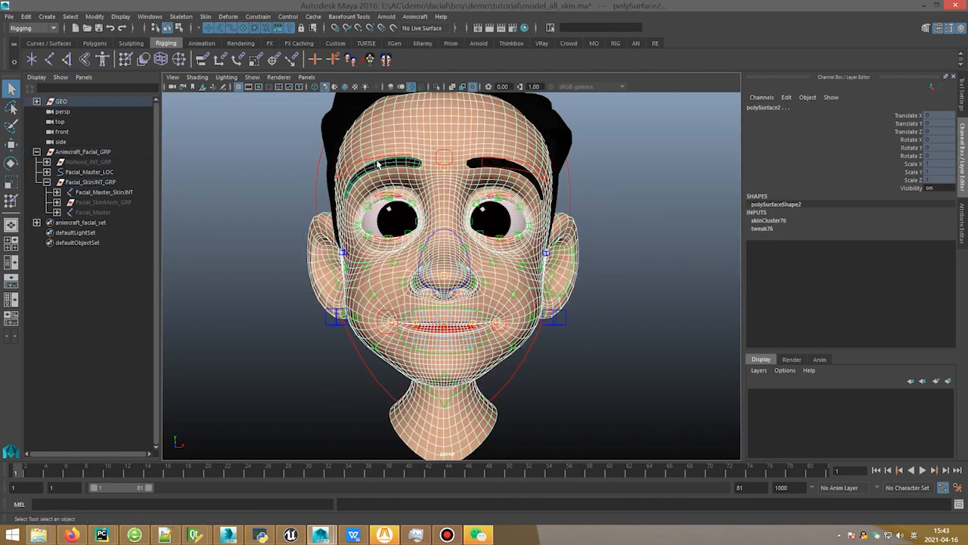
left_click(203, 17)
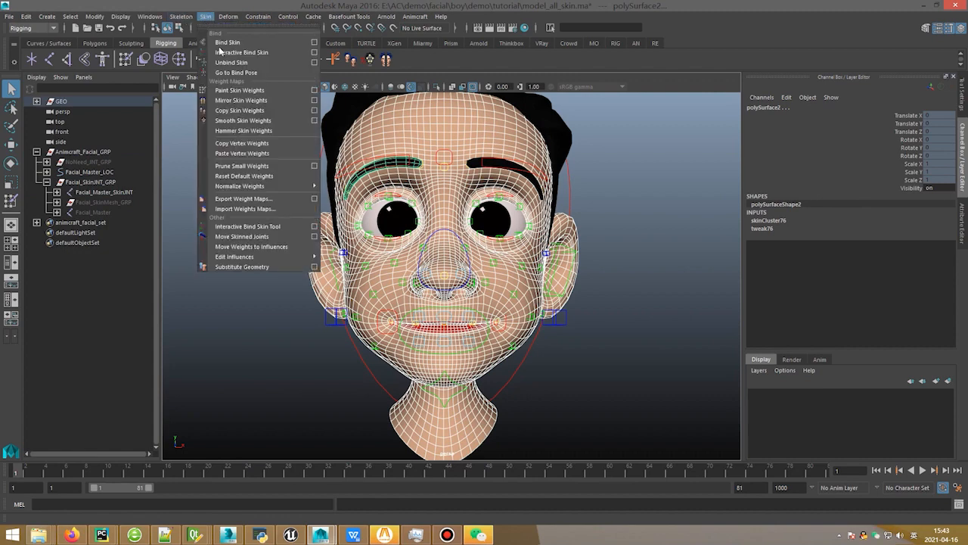
left_click(316, 110)
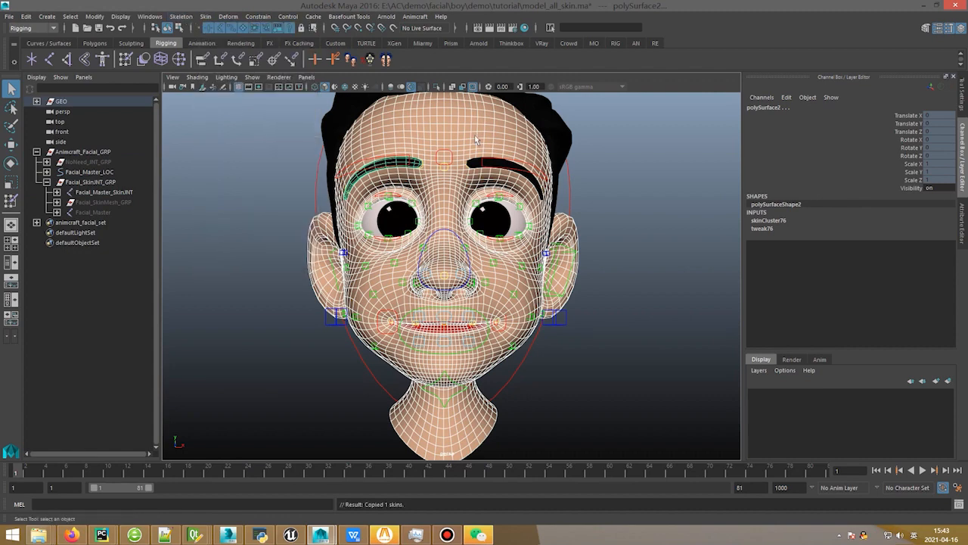
left_click(477, 152)
left_click(474, 164)
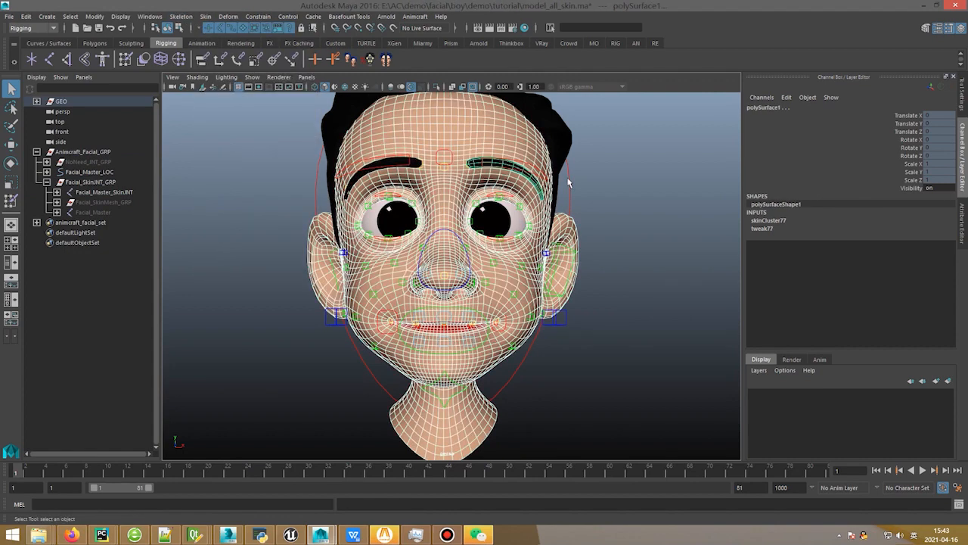
Step: Test moving the left and right brow controls one after the other, undoing each move
left_click(513, 161)
key("w")
mouse_move(494, 162)
left_mouse_down()
mouse_move(489, 220)
mouse_move(436, 170)
mouse_move(469, 136)
mouse_move(500, 144)
mouse_move(497, 168)
left_mouse_up()
key("ctrl+z")
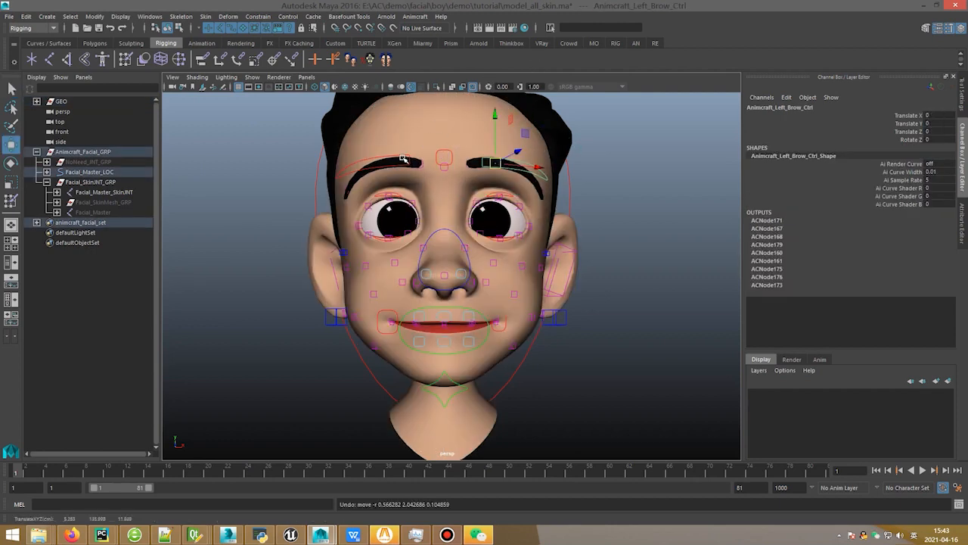
left_click(414, 156)
mouse_move(361, 131)
left_mouse_down()
mouse_move(363, 117)
mouse_move(368, 130)
mouse_move(347, 123)
mouse_move(360, 206)
mouse_move(378, 104)
mouse_move(348, 141)
left_mouse_up()
key("ctrl+z")
Step: Select the head mesh and mirror the facial corrections from left to right in the Face Rig Editor
key("q")
left_click(454, 124)
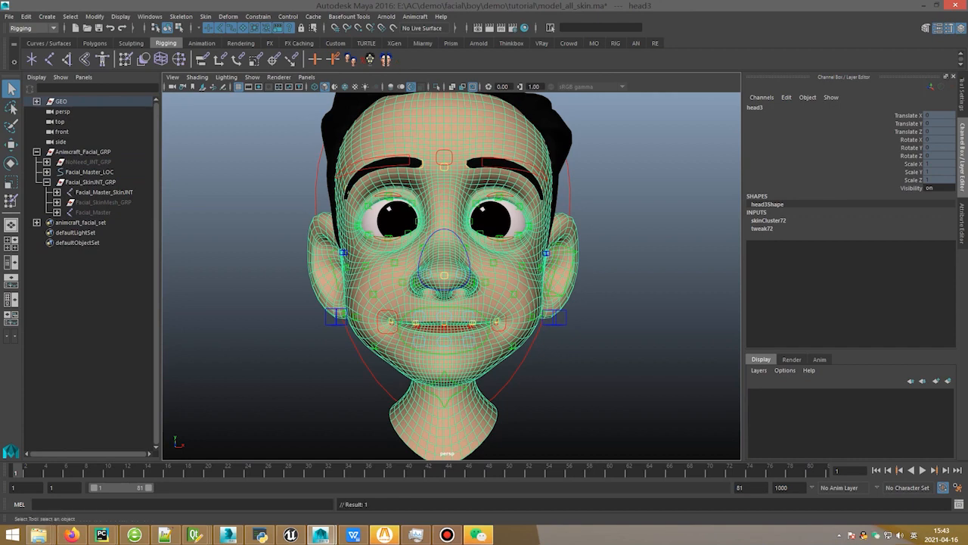
left_click_drag(966, 99, 666, 82)
middle_click_drag(552, 191, 534, 190, "alt")
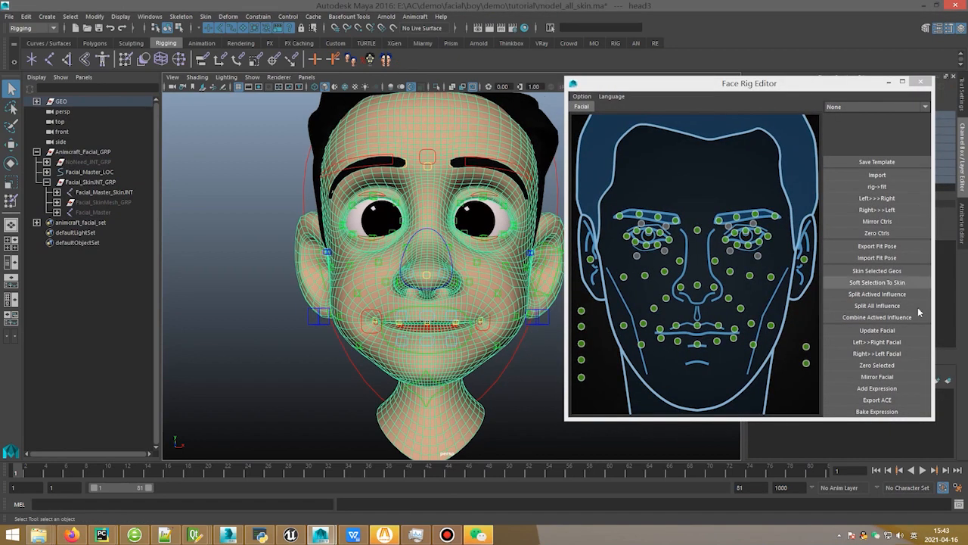
left_click(876, 342)
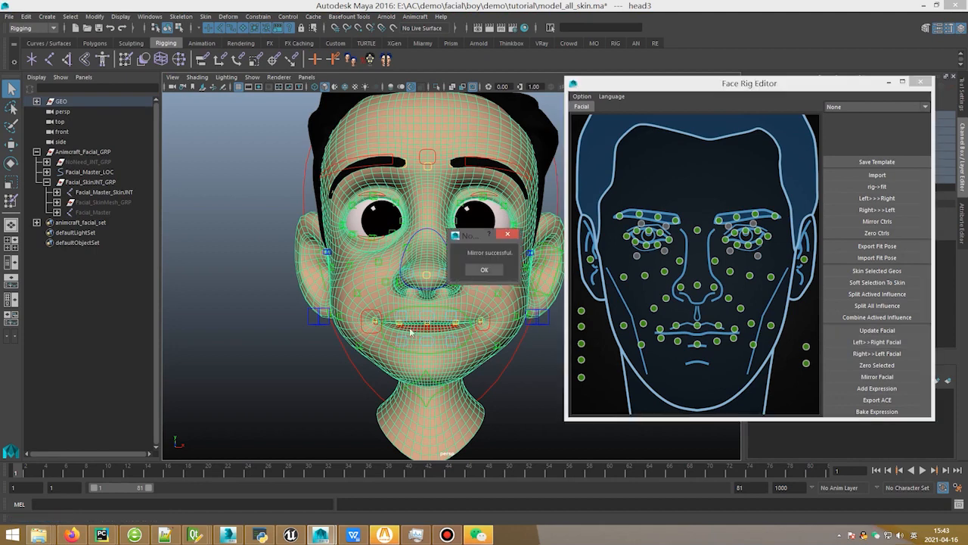
left_click(486, 271)
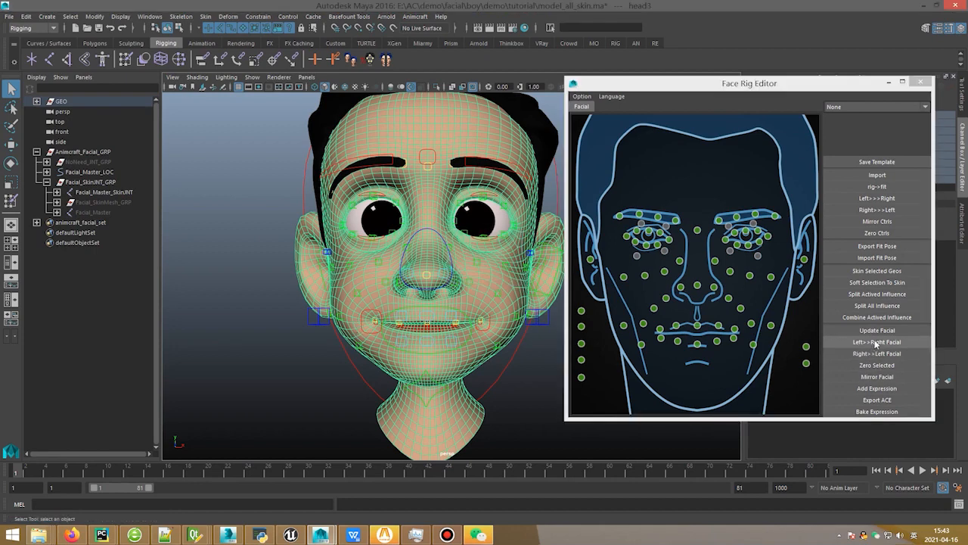
Step: Raise Animcraft_Left_Mouth_Ctrl to pull the left mouth corner up into a smile
left_click_drag(526, 389, 482, 321, "alt")
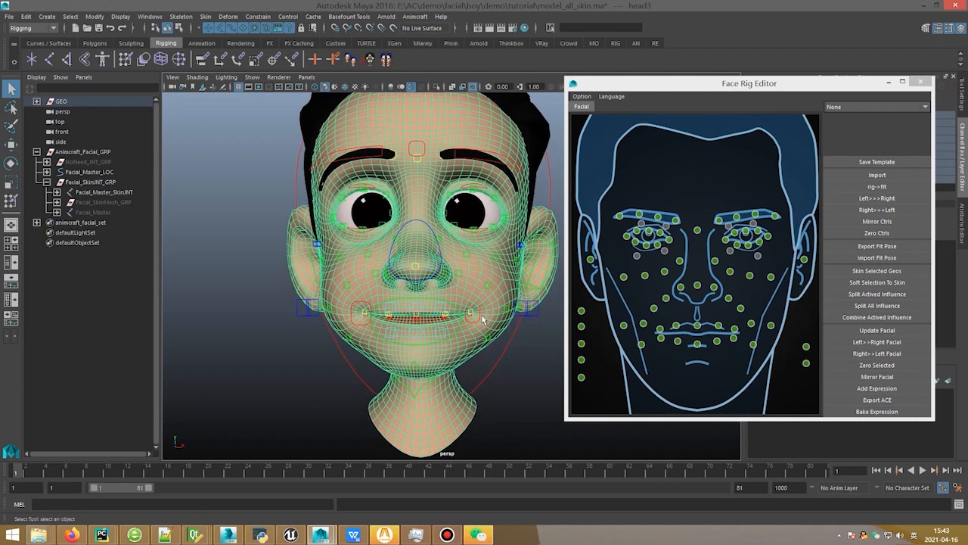
left_click(481, 316)
middle_click_drag(484, 315, 453, 302, "alt")
scroll(453, 299, "up", 2)
key("w")
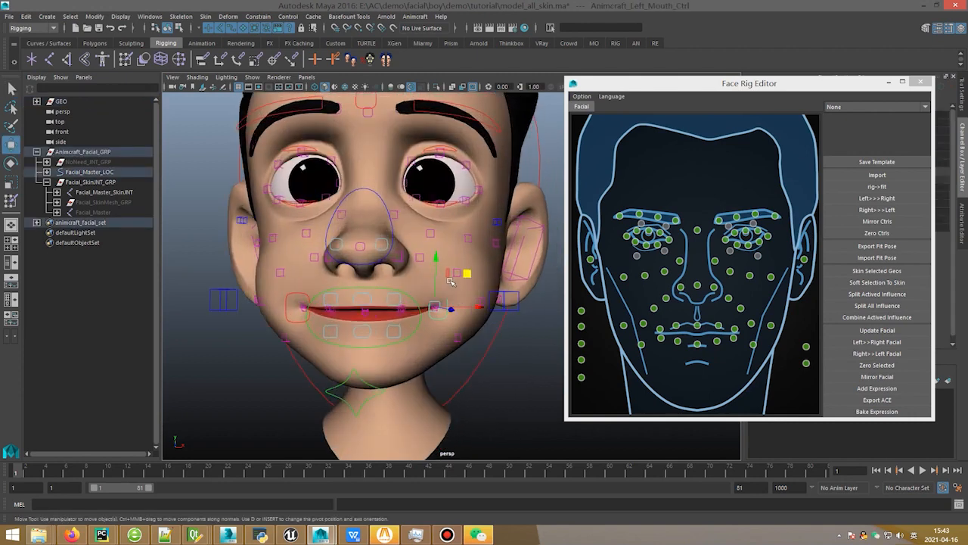
left_click_drag(437, 265, 465, 203)
Step: Test shifting the left cheek control, Left_Cheek2_Ctrl, and turn on Wireframe on Shaded for the viewport
left_click_drag(483, 254, 488, 203, "alt")
left_click(484, 232)
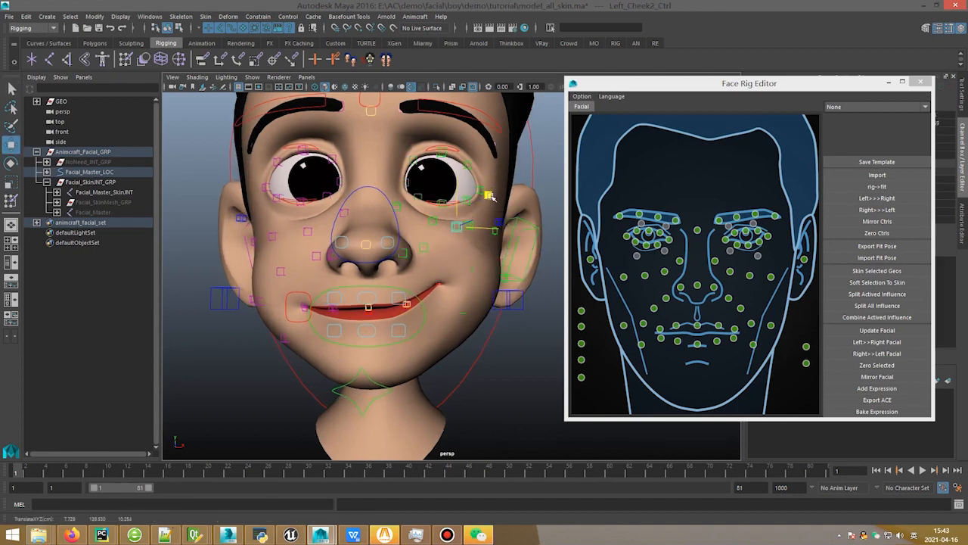
key("ctrl+z")
left_click_drag(485, 242, 486, 198, "alt")
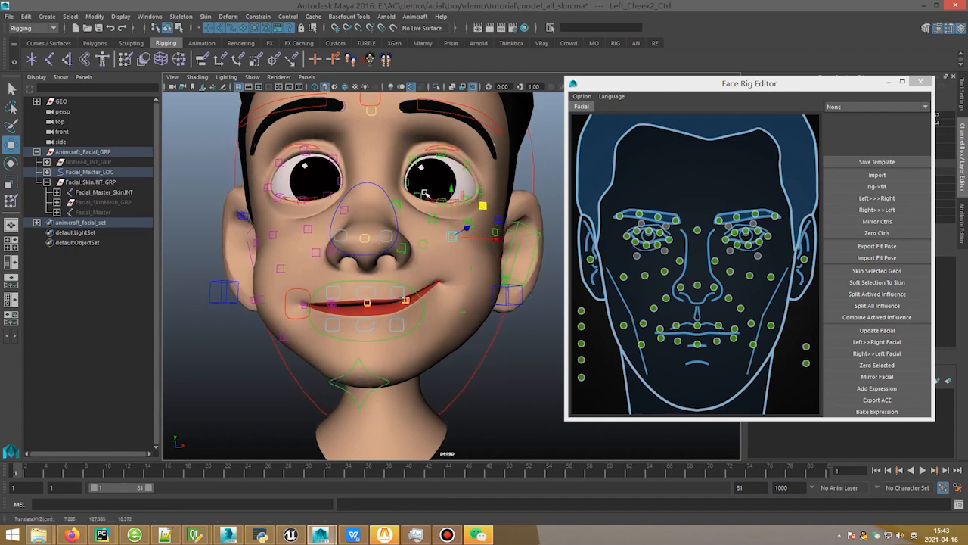
left_click(199, 77)
left_click(227, 177)
scroll(459, 261, "up", 2)
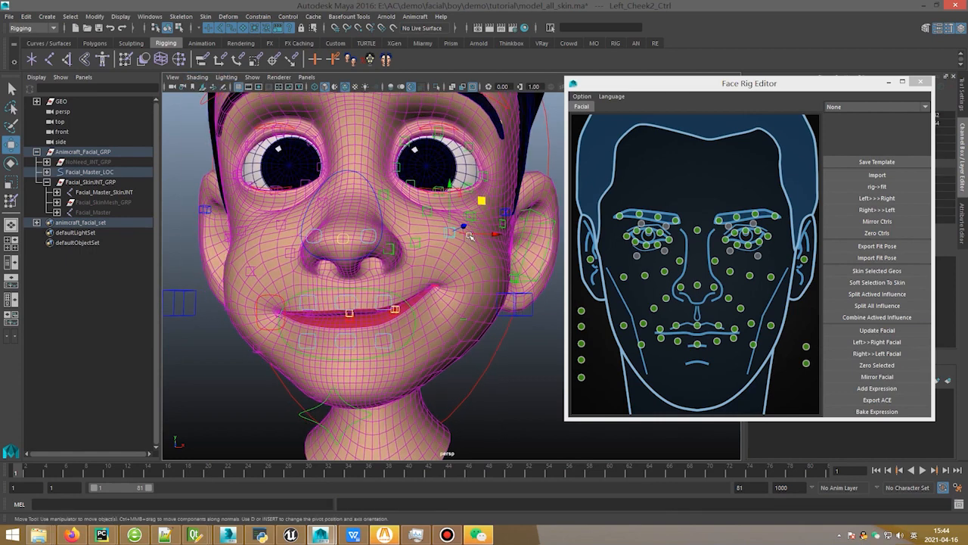
Step: Move Left_Cheek2_Ctrl to about Translate X 0.567 and Y 0.55 and store the correction with Update Facial
left_click_drag(482, 200, 491, 214)
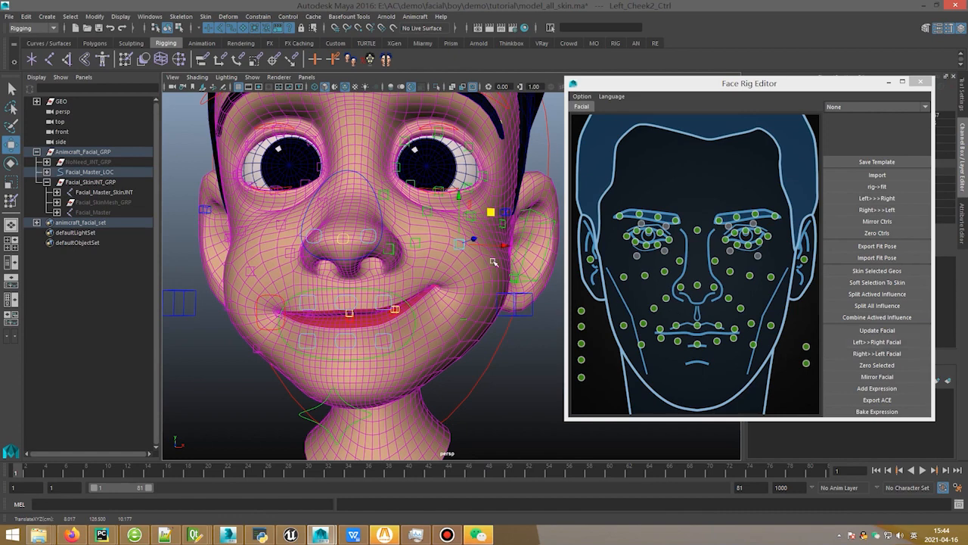
left_click_drag(785, 90, 772, 125)
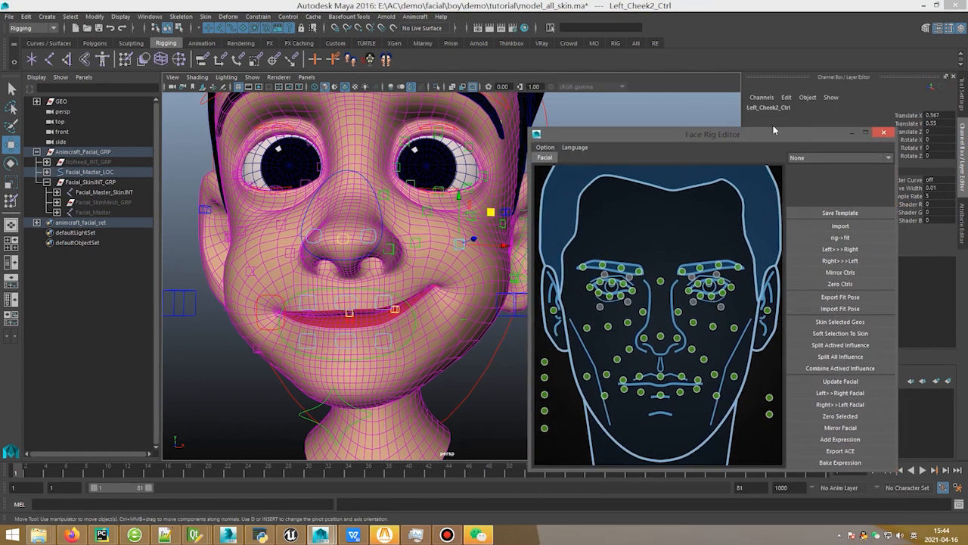
left_click(797, 374)
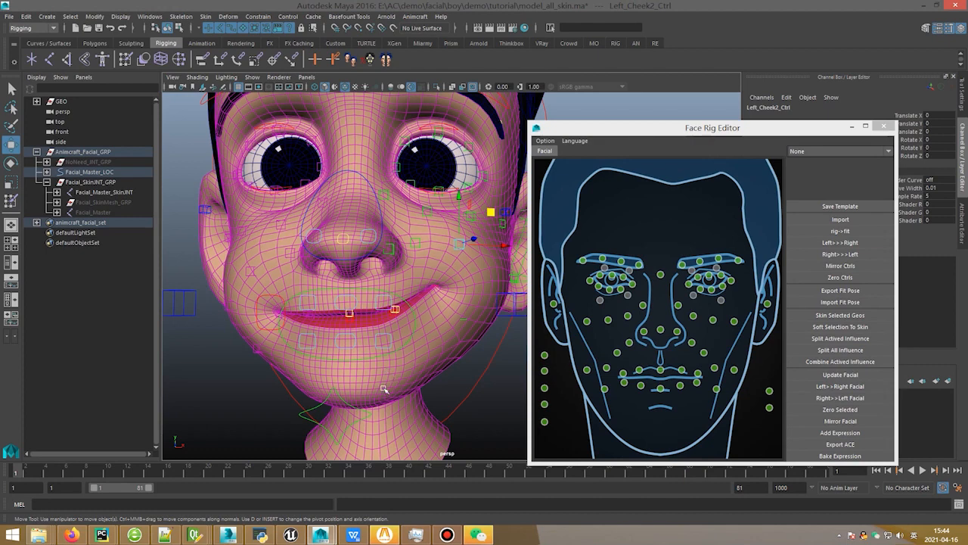
Step: Test raising the right mouth corner control, Animcraft_Right_Mouth_Ctrl, and undo the move
left_click(362, 409)
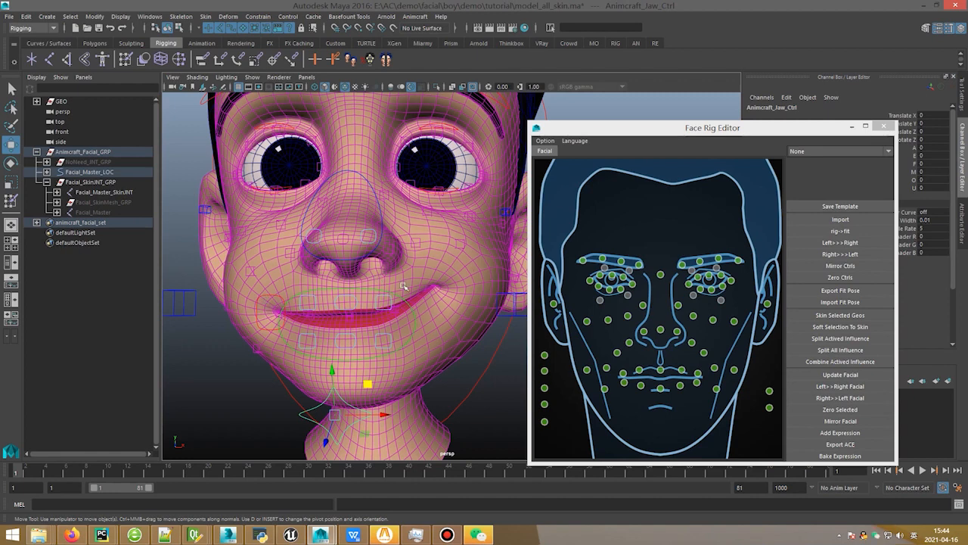
left_click_drag(438, 266, 245, 228, "alt")
left_click(276, 296)
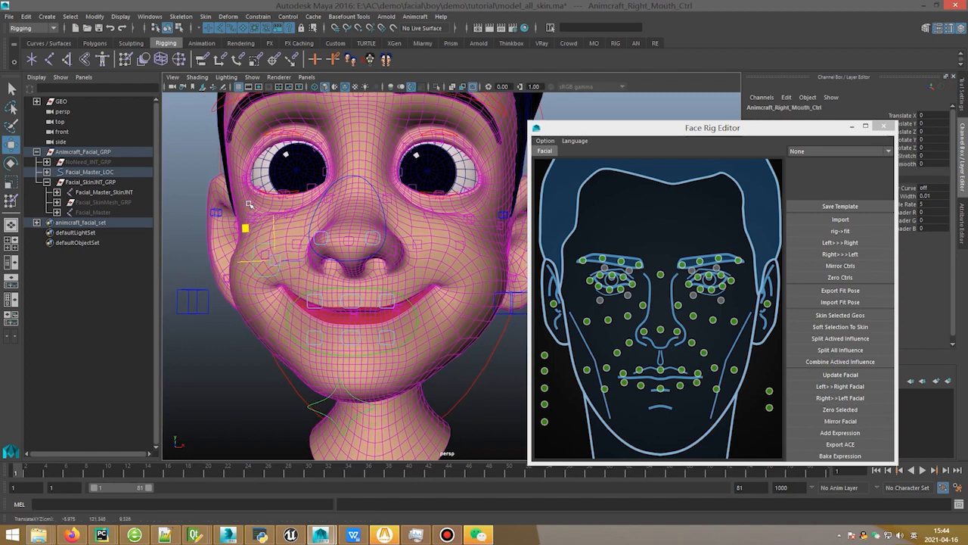
key("ctrl+z")
Step: Mirror the cheek correction from left to right and test it by raising the right mouth corner control, undoing that move
left_click(840, 385)
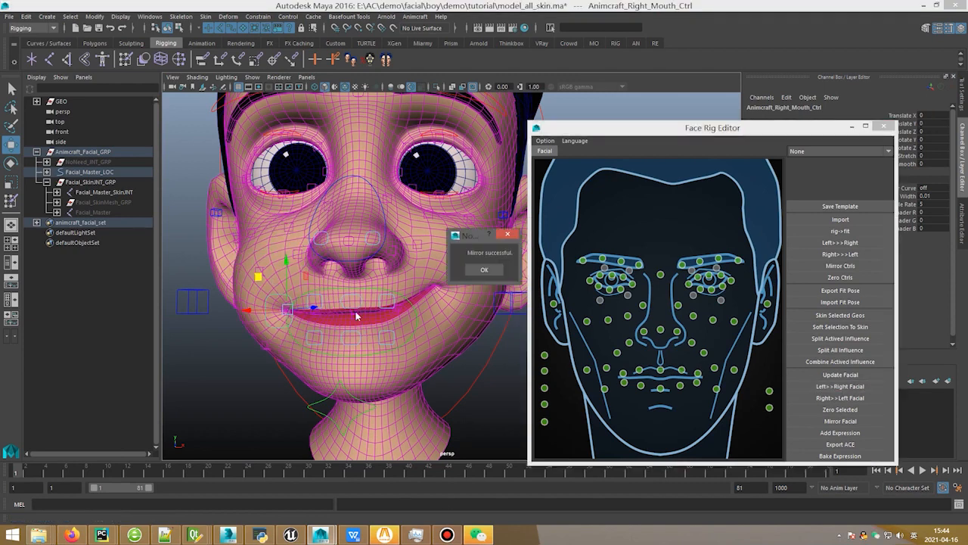
left_click(482, 270)
left_click_drag(259, 277, 246, 203)
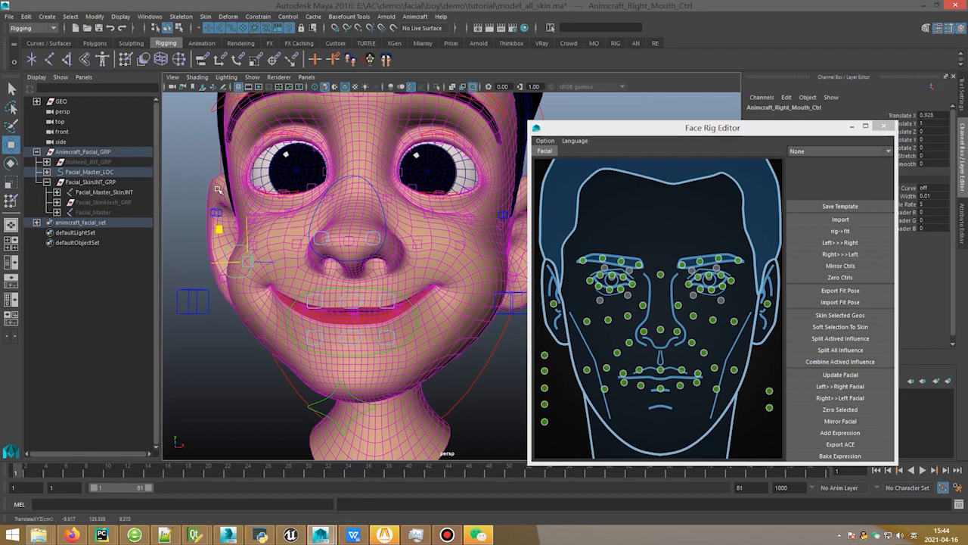
key("ctrl+z")
Step: Select both mouth corner controls, test pulling them down, and reset their translation values to 0
key("4")
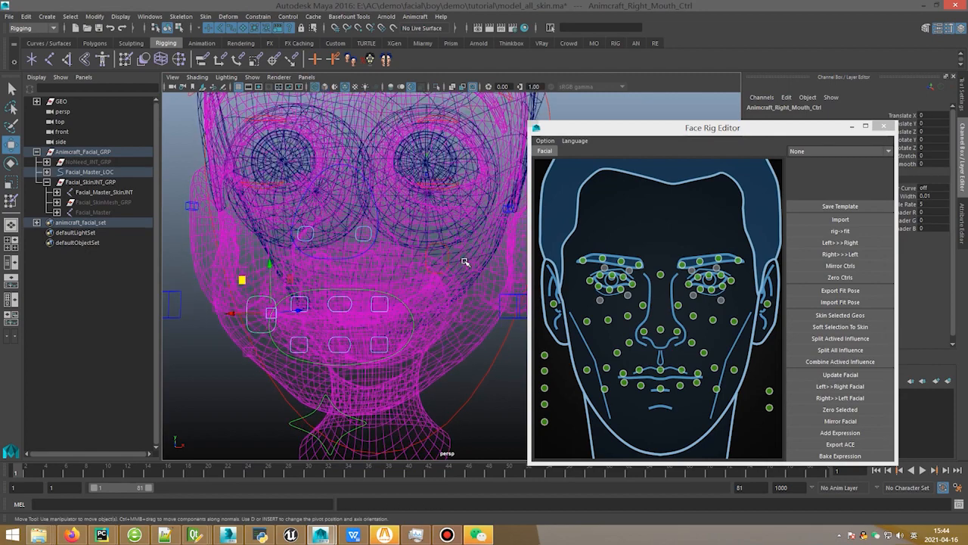
left_click(439, 244, "shift")
scroll(458, 240, "down", 3)
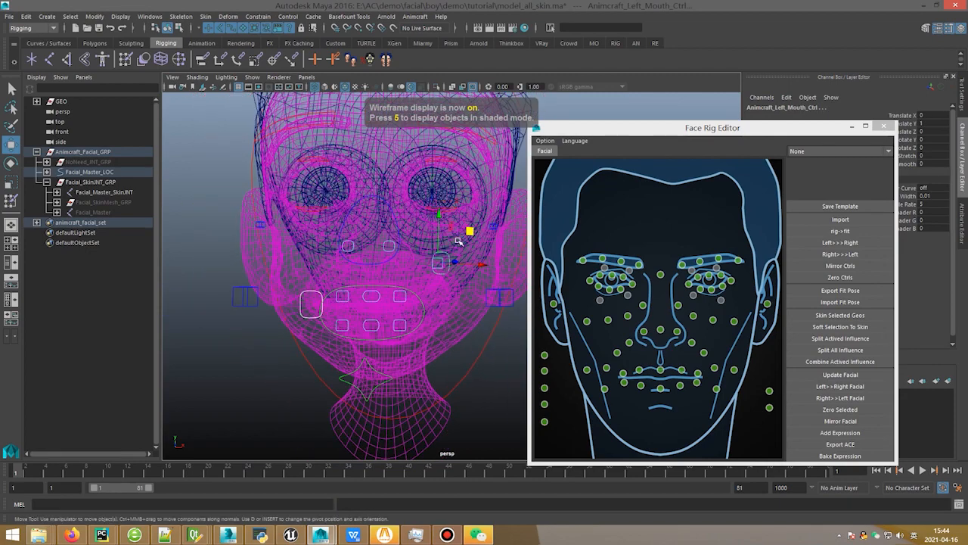
key("5")
left_click_drag(470, 232, 463, 308)
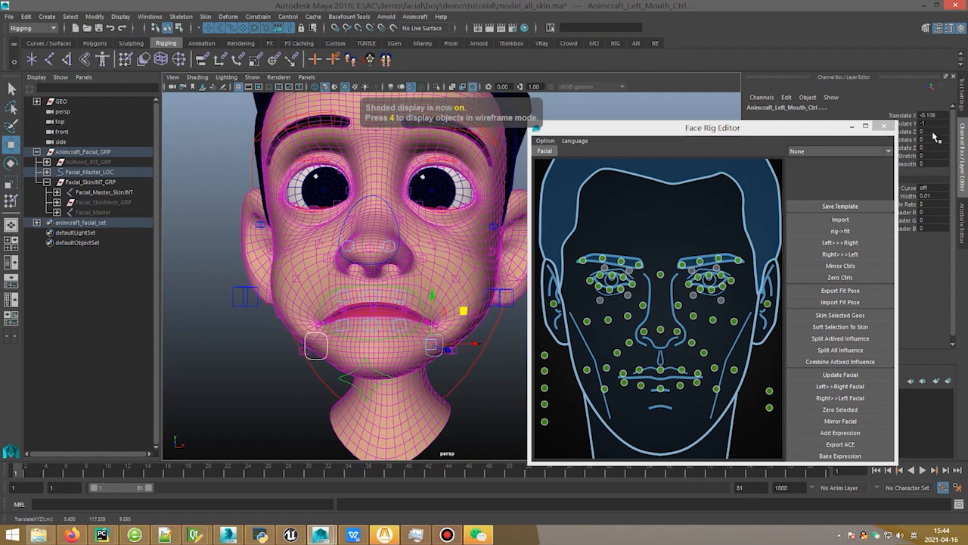
left_click_drag(933, 133, 934, 117)
type("0")
key("Return")
Step: Test raising both mouth corner controls together and undo the move
left_click_drag(470, 270, 525, 148)
key("ctrl+z")
key("ctrl+z")
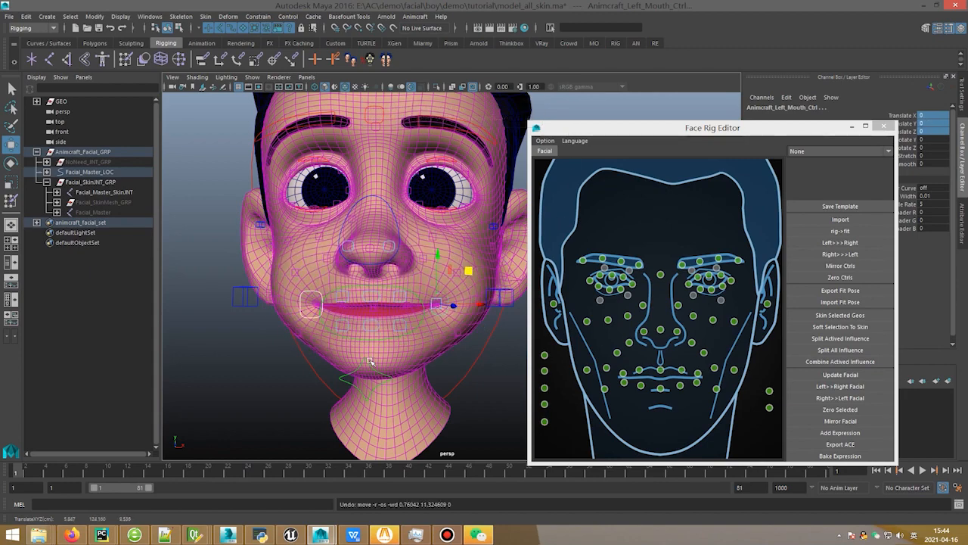
Step: Test moving the jaw control, Animcraft_Jaw_Ctrl, in different directions and undo the moves
left_click(370, 367)
left_click_drag(371, 370, 413, 317)
key("ctrl+z")
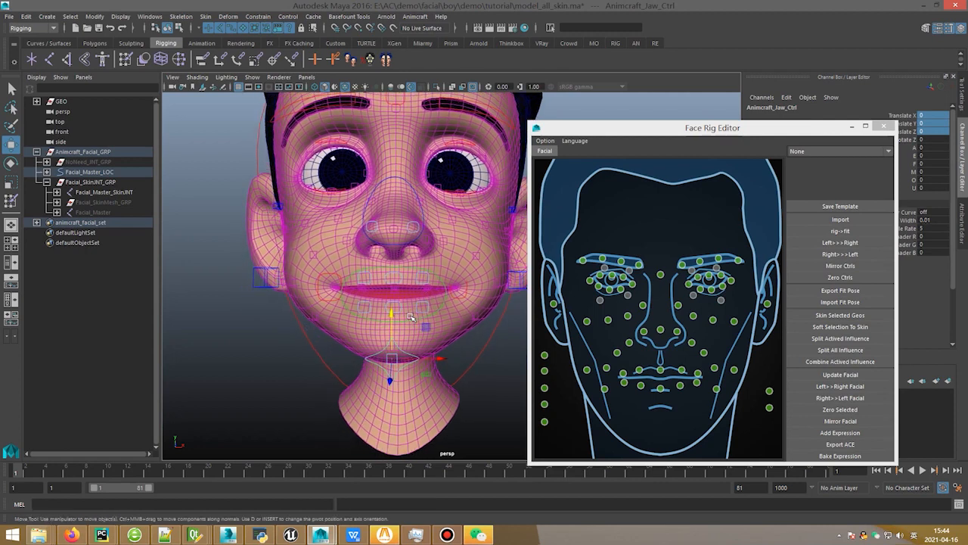
right_click_drag(413, 317, 407, 321, "alt")
middle_click_drag(406, 320, 409, 344, "alt")
left_click_drag(409, 343, 495, 434, "alt")
key("ctrl+z")
key("ctrl+z")
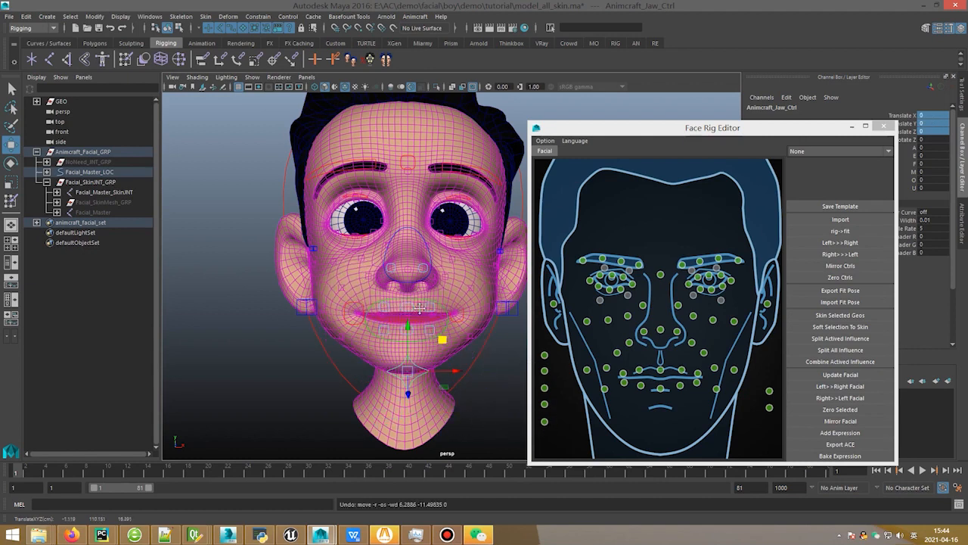
Step: Delete the GEO group from the scene, leaving only the facial rig
left_click_drag(436, 189, 417, 221, "alt")
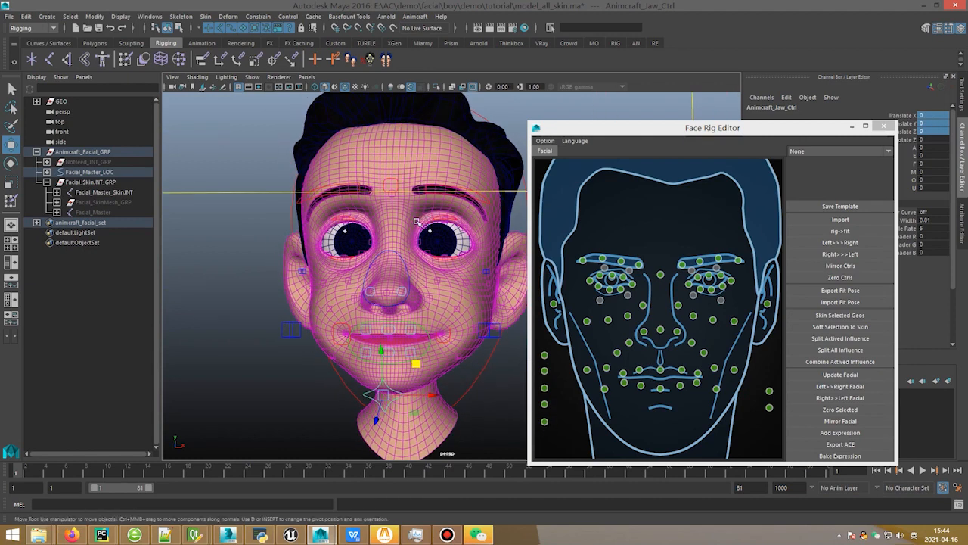
left_click(71, 103)
left_click_drag(410, 241, 394, 233, "alt")
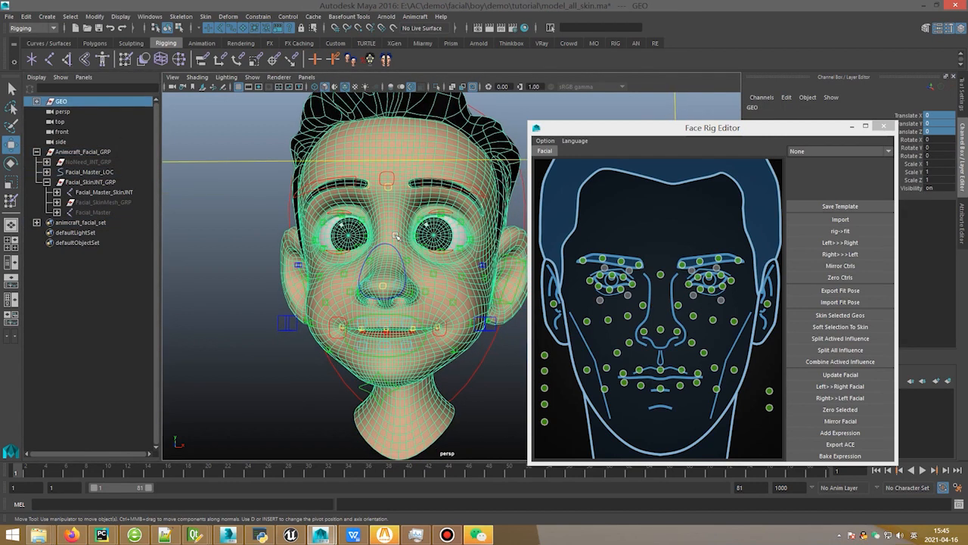
key("Delete")
left_click_drag(385, 274, 329, 231, "alt")
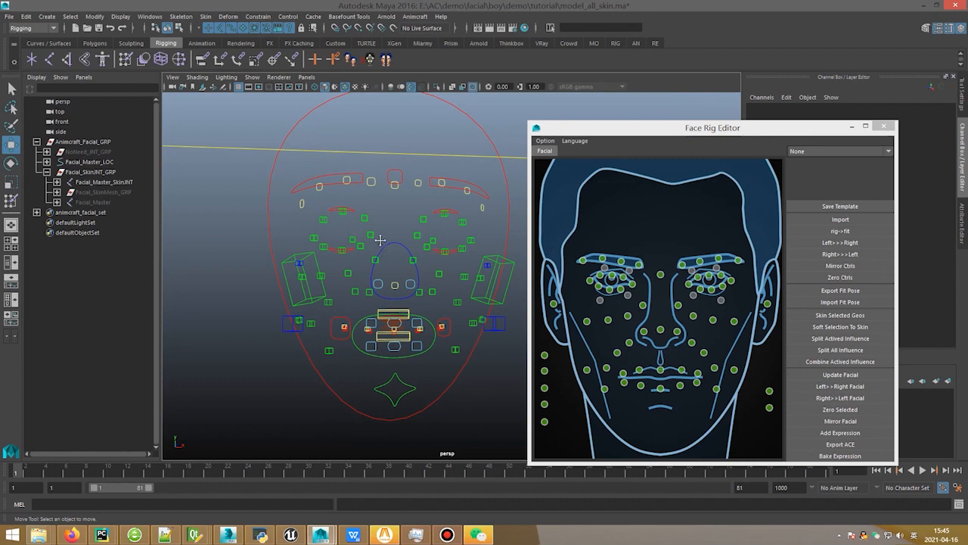
left_click_drag(380, 240, 301, 209, "alt")
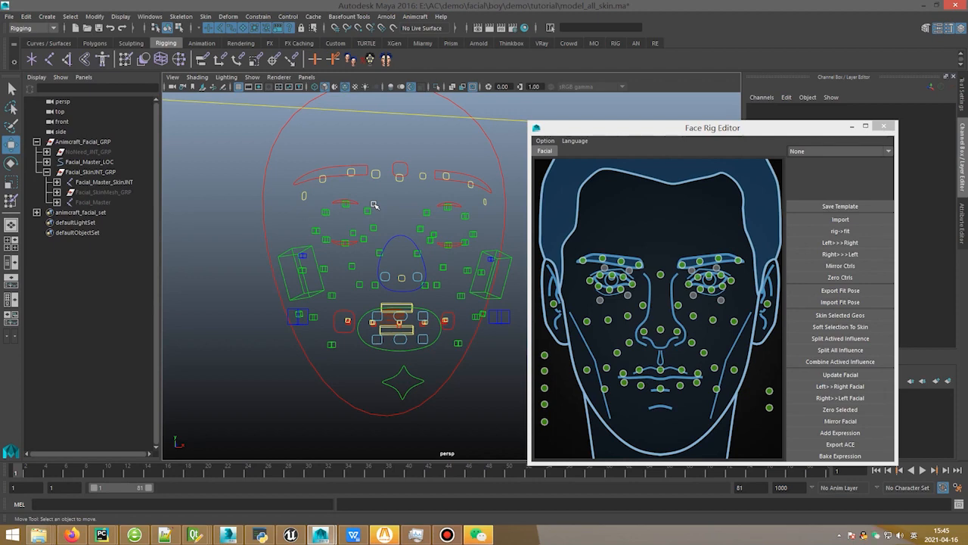
Step: Select the face outline control, Facial_Master_LOC, and test moving the outer eyelid corner control, Left_CornerOutLid_Ctrl, undoing the moves
left_click(504, 230)
left_click_drag(437, 234, 418, 225, "alt")
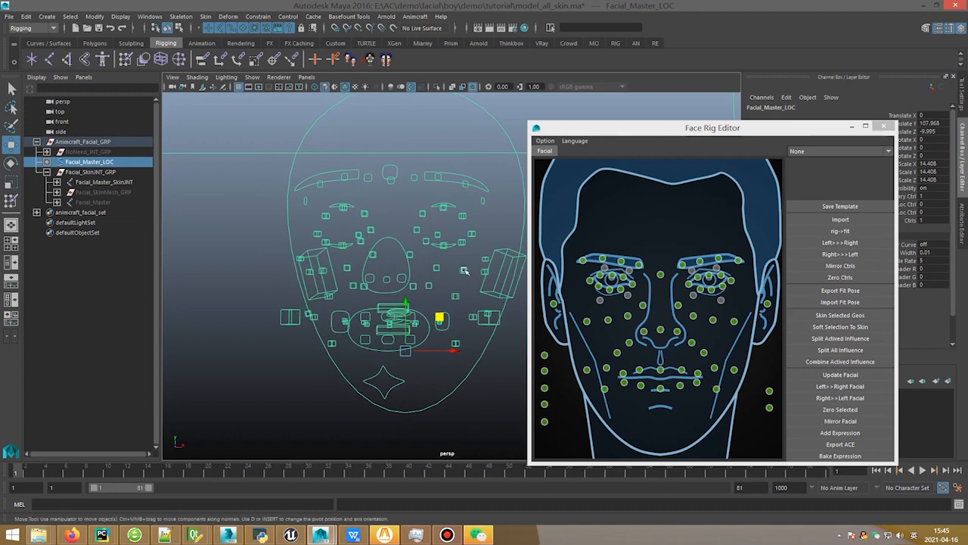
key("ctrl+z")
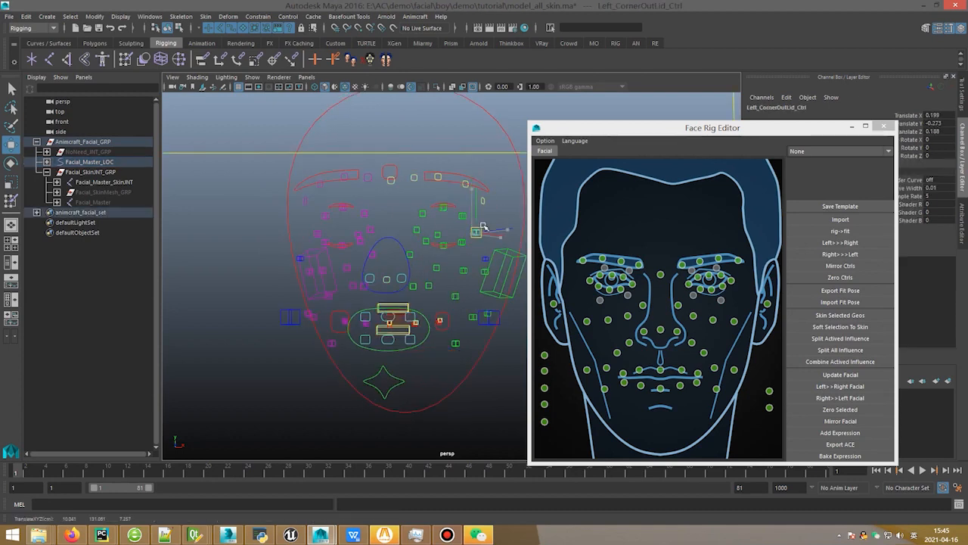
key("ctrl+z")
left_click_drag(380, 245, 386, 250, "alt")
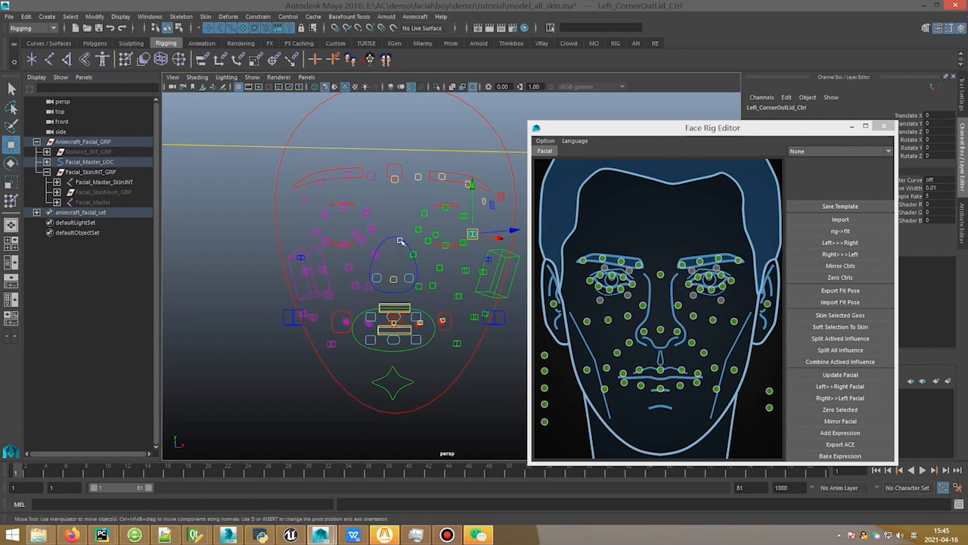
Step: Test moving the nose control, Animcraft_Nose_Ctrl, vertically and undo the move
left_click(400, 240)
left_click_drag(395, 198, 409, 217)
key("ctrl+z")
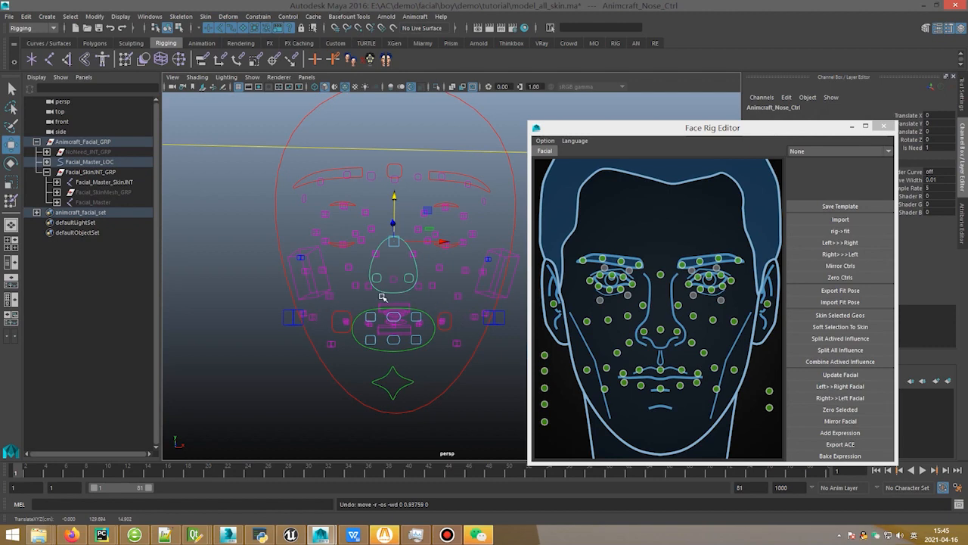
mouse_move(447, 535)
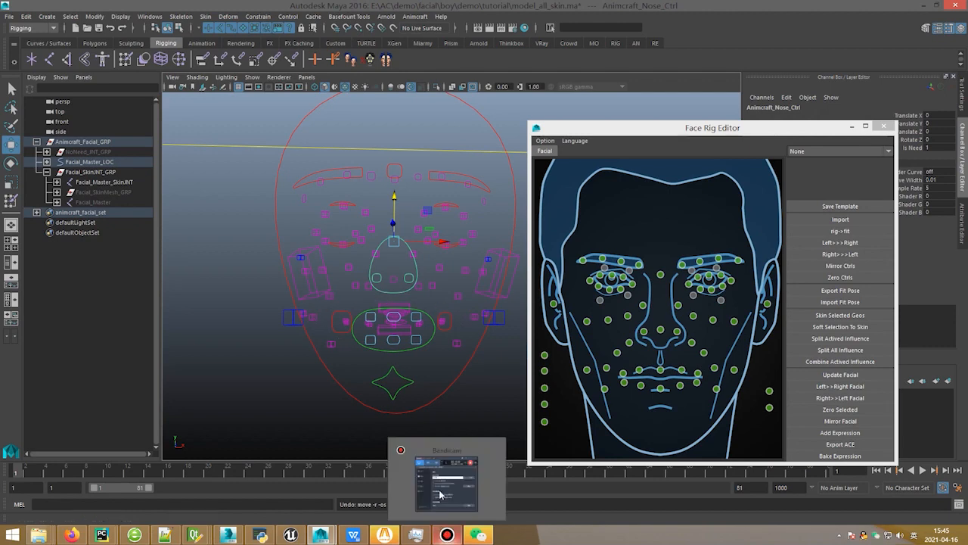